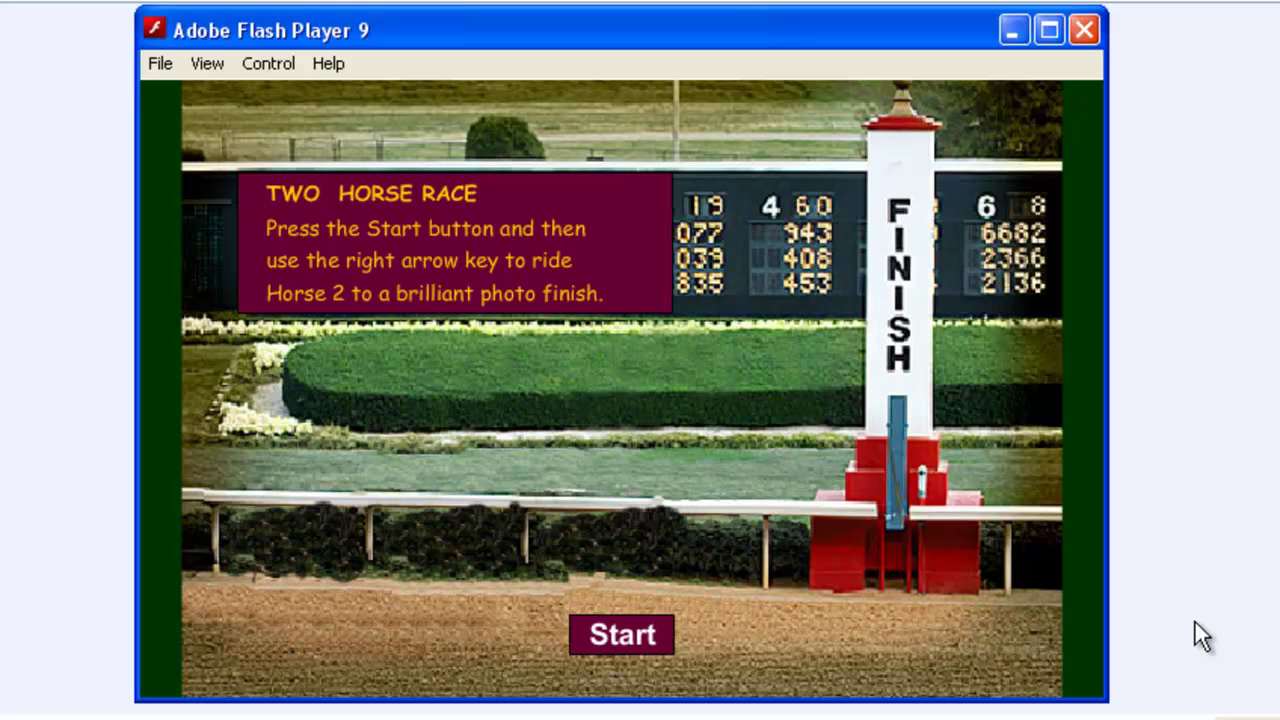
Step: Race Horse 2 to the finish in Flash Player 9, then reset and restart the race twice
{"action": "left_click", "coordinate": [616, 640]}
{"action": "key", "text": "Right"}
{"action": "key", "text": "Right"}
{"action": "key", "text": "Right"}
{"action": "key", "text": "Right"}
{"action": "key", "text": "Right"}
{"action": "key", "text": "Right"}
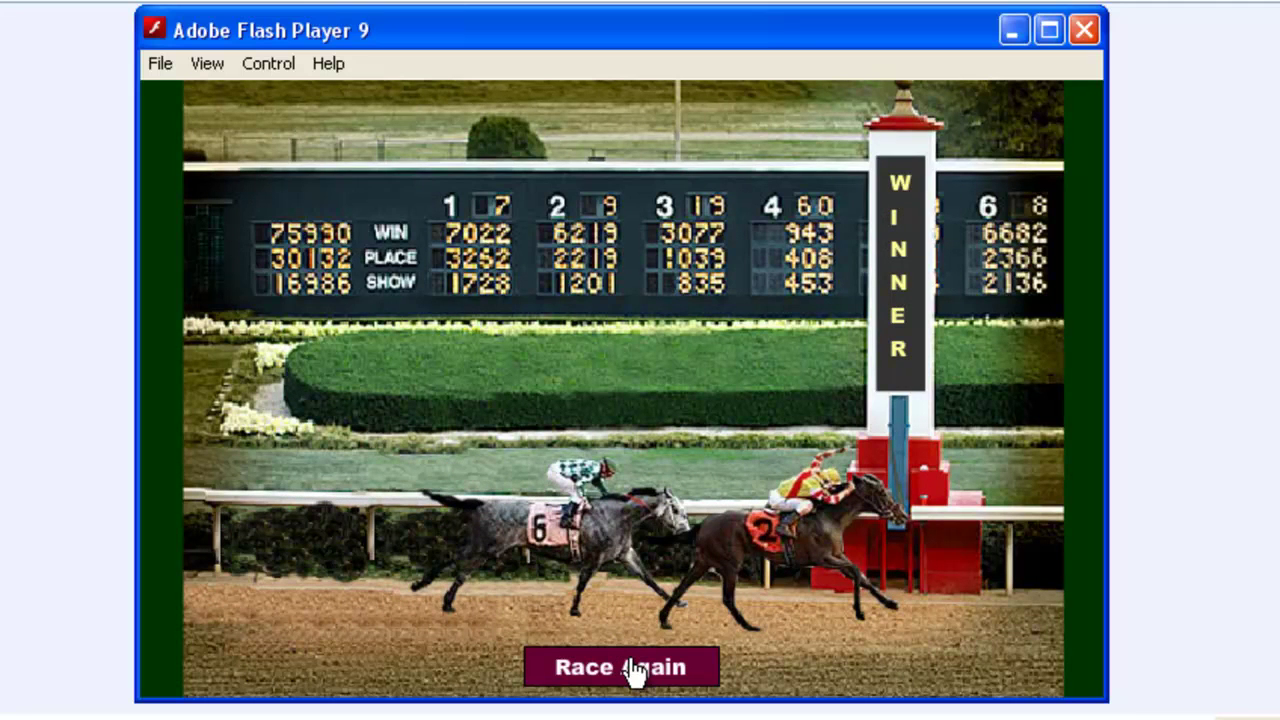
{"action": "left_click", "coordinate": [634, 668]}
{"action": "left_click", "coordinate": [634, 642]}
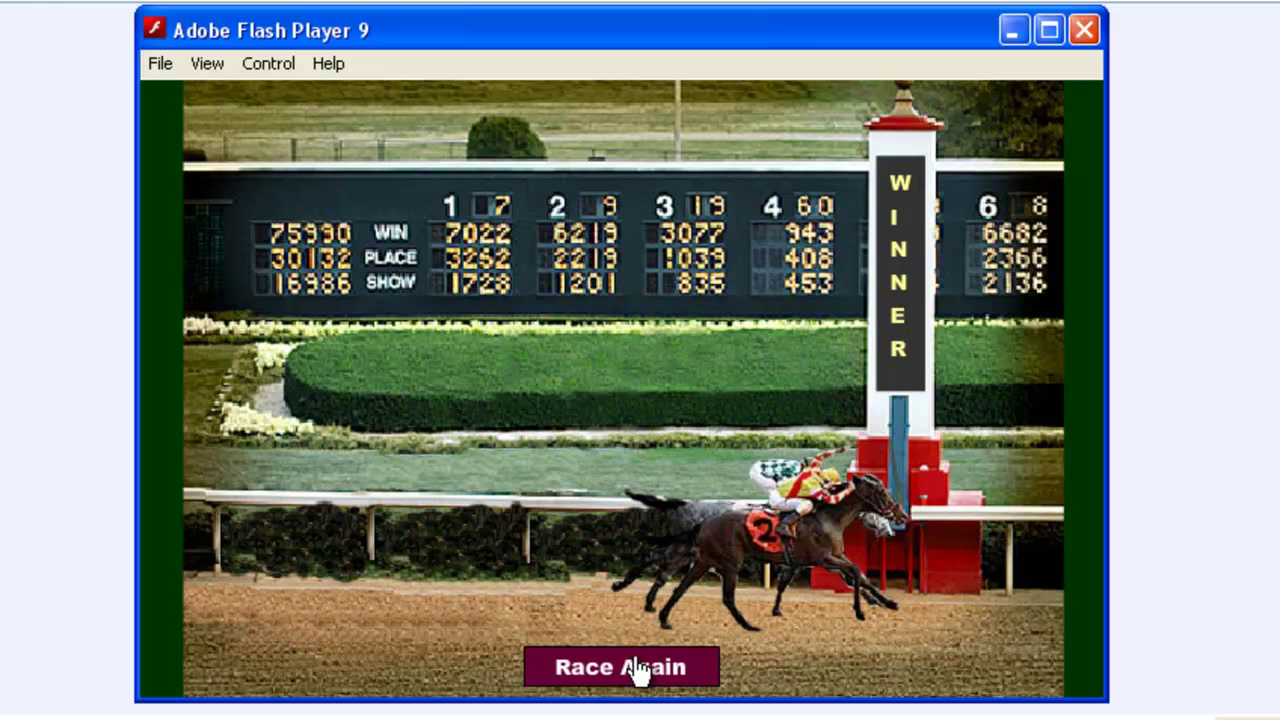
{"action": "left_click", "coordinate": [636, 668]}
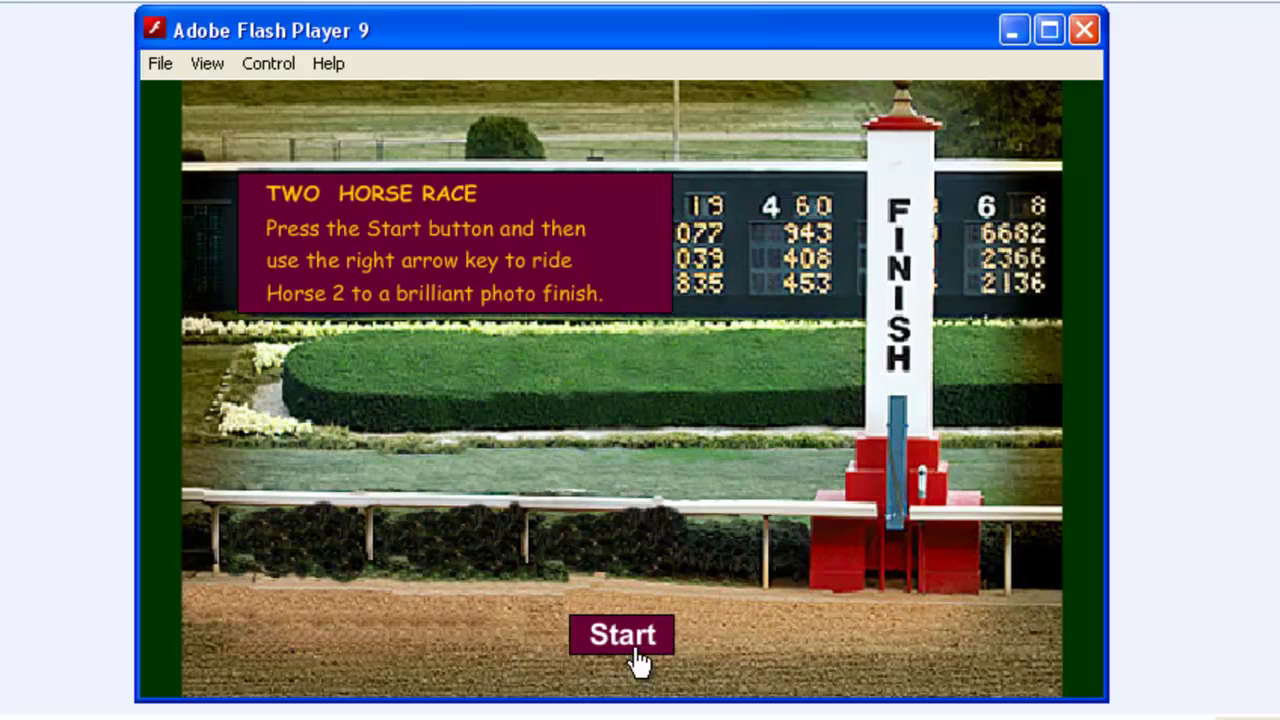
{"action": "left_click", "coordinate": [634, 640]}
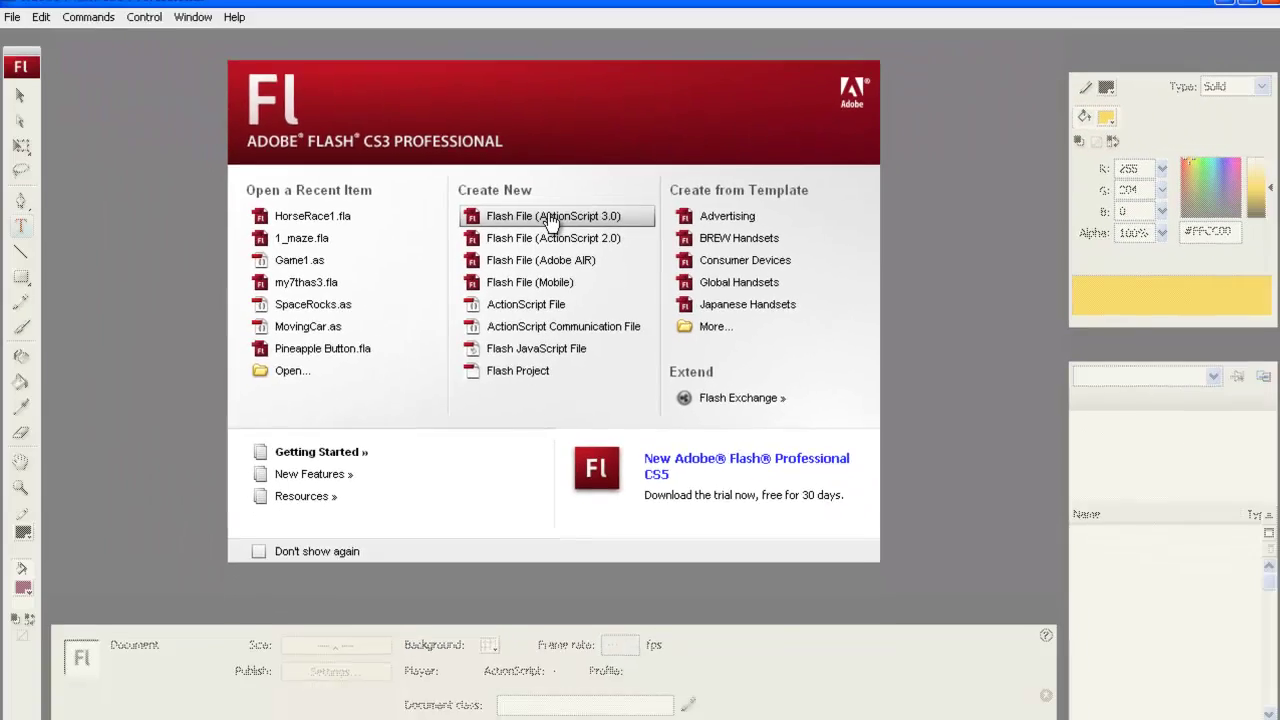
Step: Create a new Flash File and import the finishlineBackground image into its library
{"action": "left_click", "coordinate": [505, 190]}
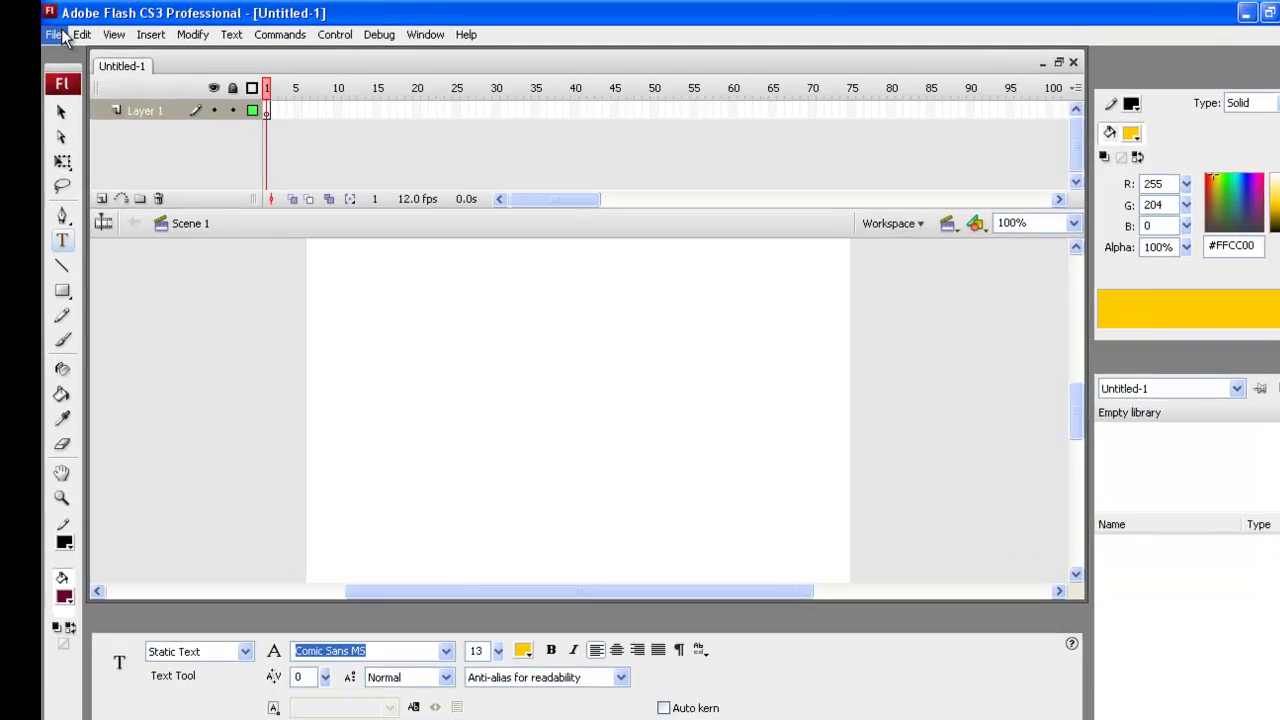
{"action": "left_click", "coordinate": [52, 33]}
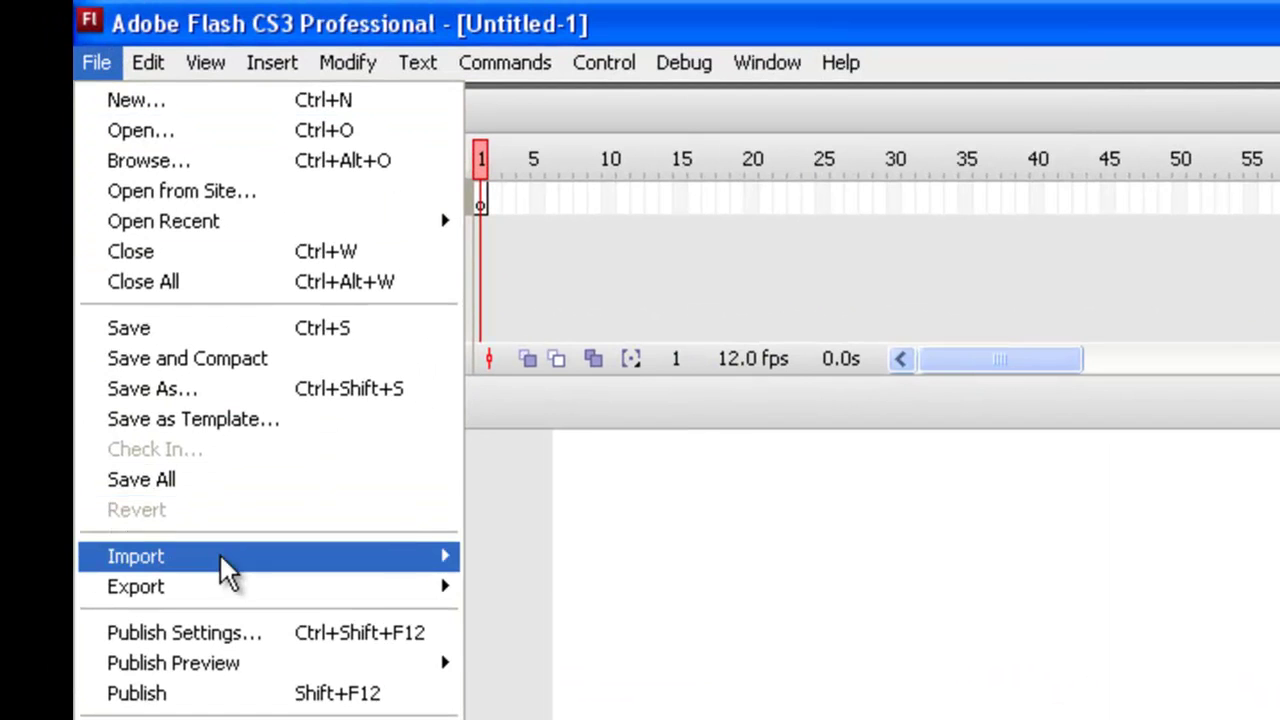
{"action": "mouse_move", "coordinate": [221, 557]}
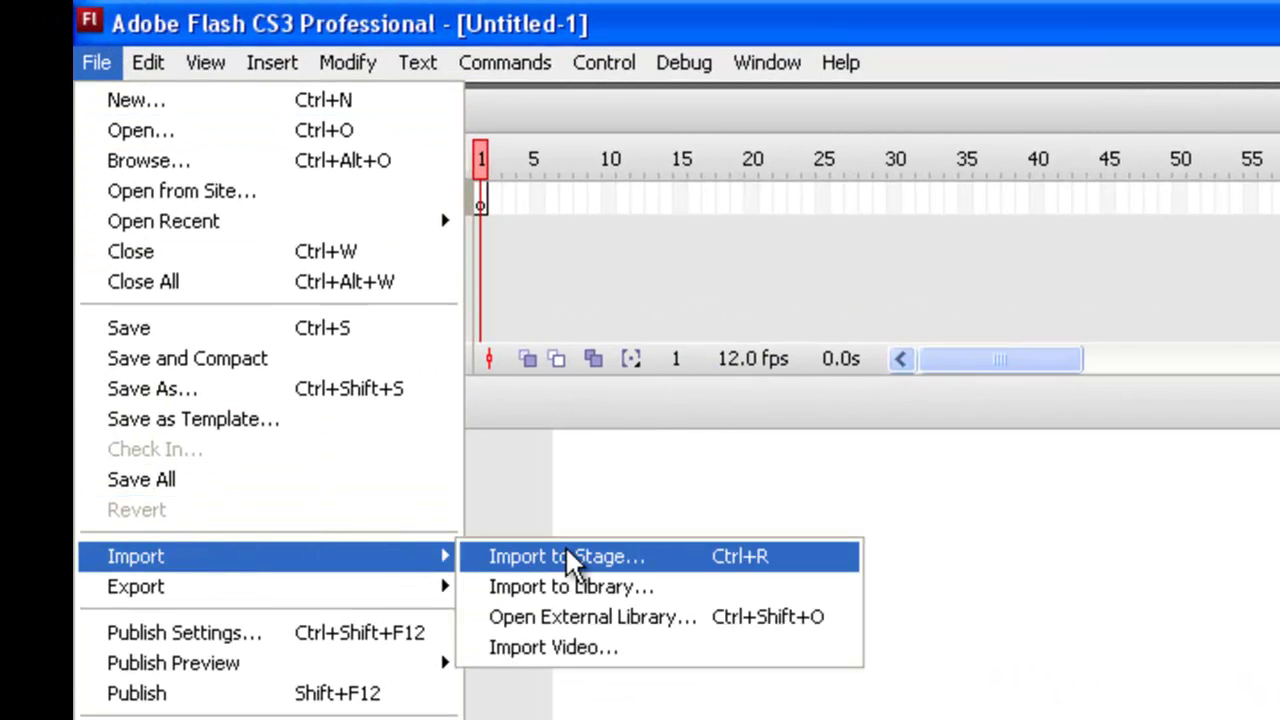
{"action": "left_click", "coordinate": [592, 585]}
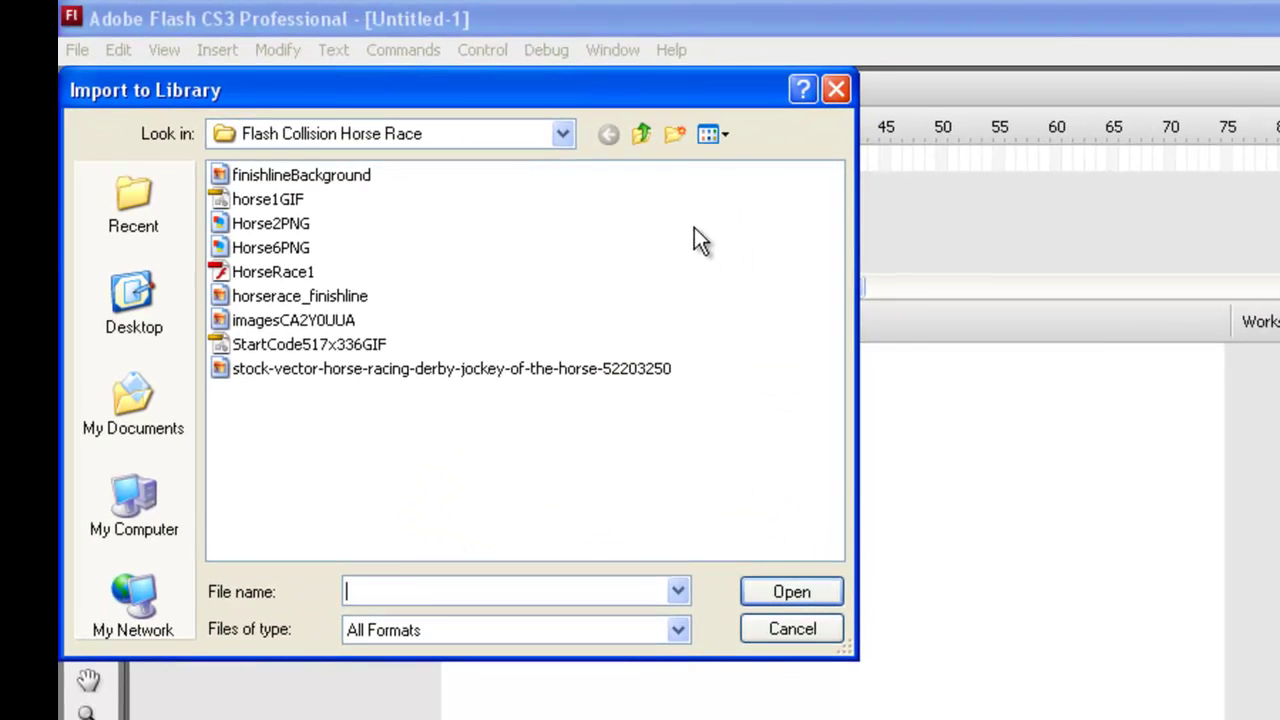
{"action": "left_click", "coordinate": [726, 137]}
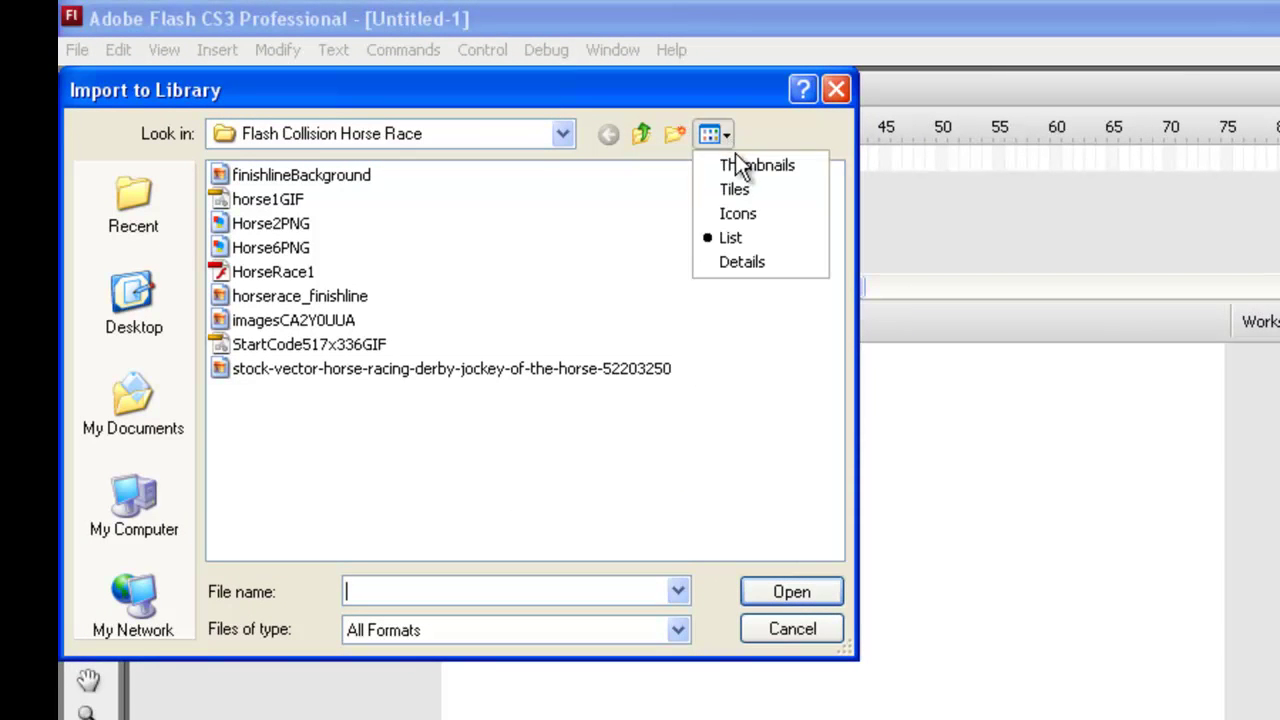
{"action": "left_click", "coordinate": [735, 162]}
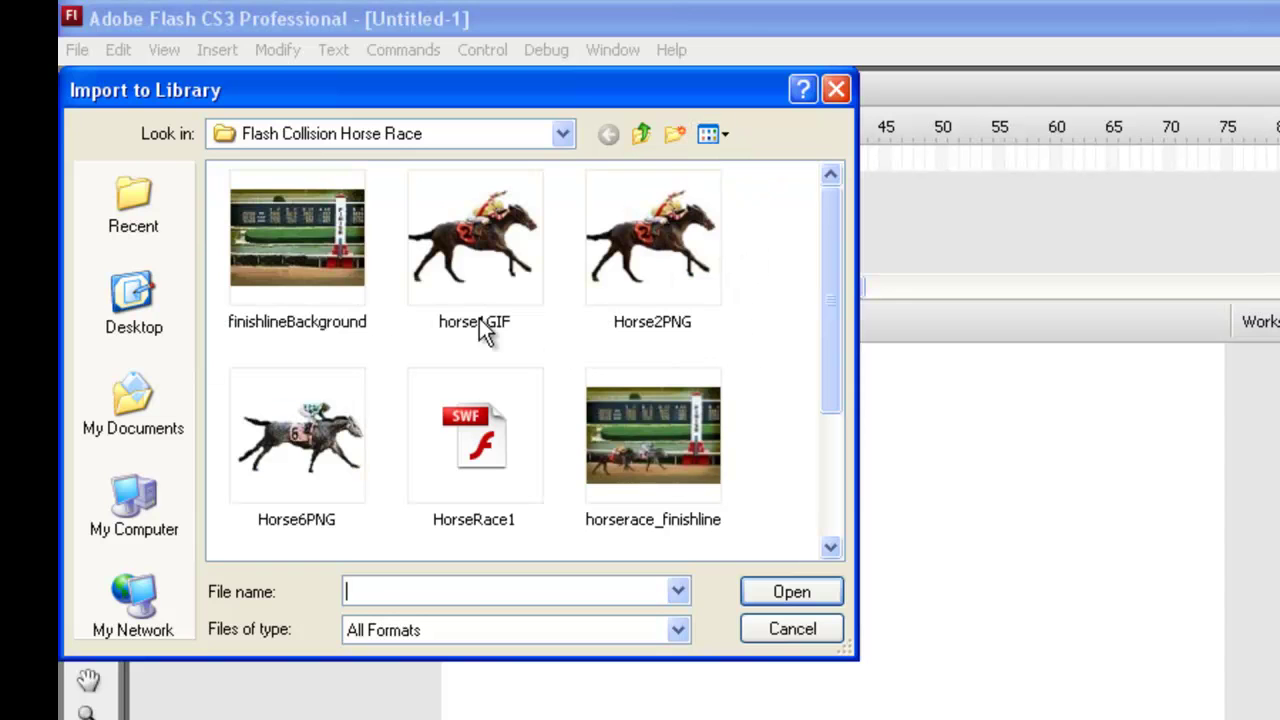
{"action": "left_click", "coordinate": [348, 262]}
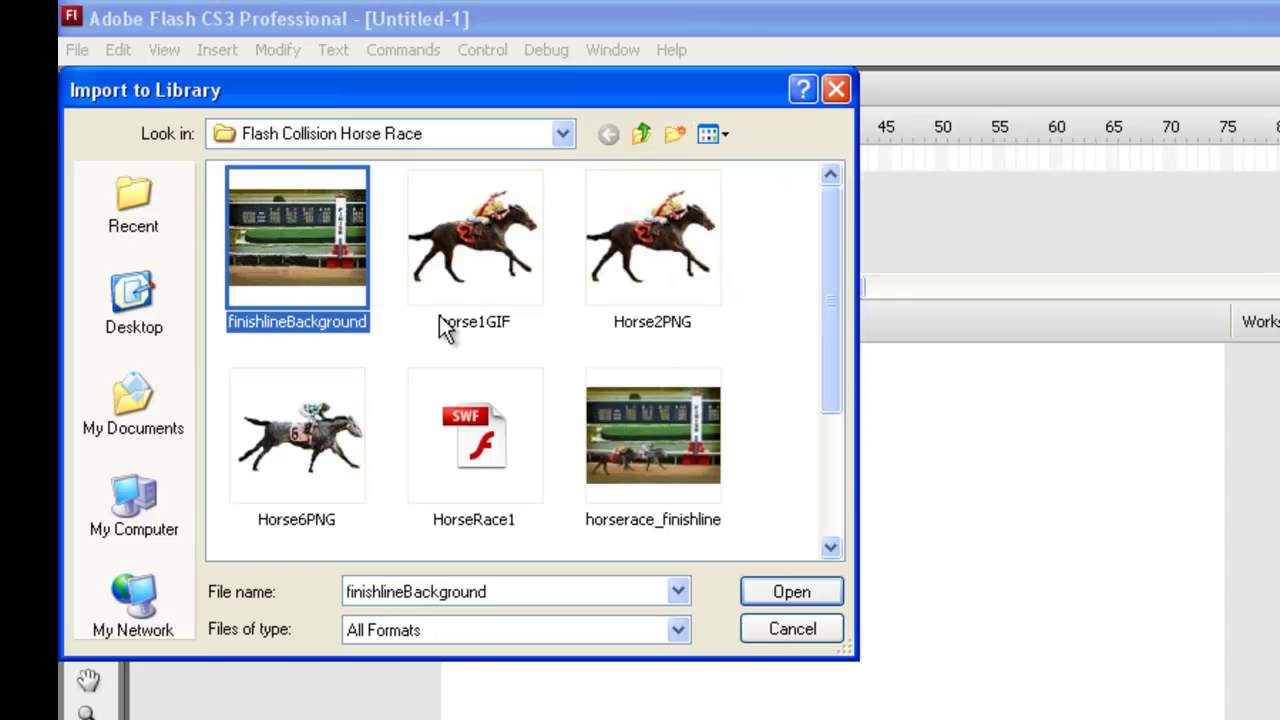
{"action": "left_click", "coordinate": [790, 592]}
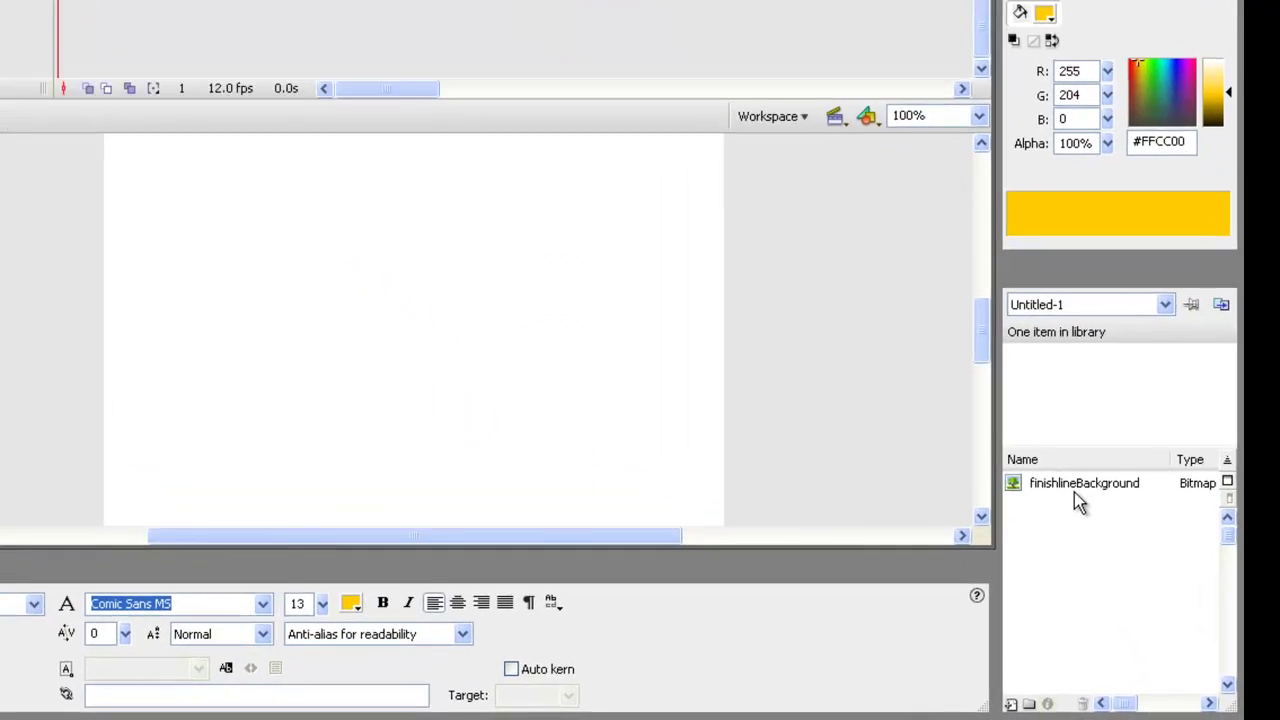
Step: Drag the finishlineBackground image from the Library onto the stage
{"action": "left_click", "coordinate": [1074, 489]}
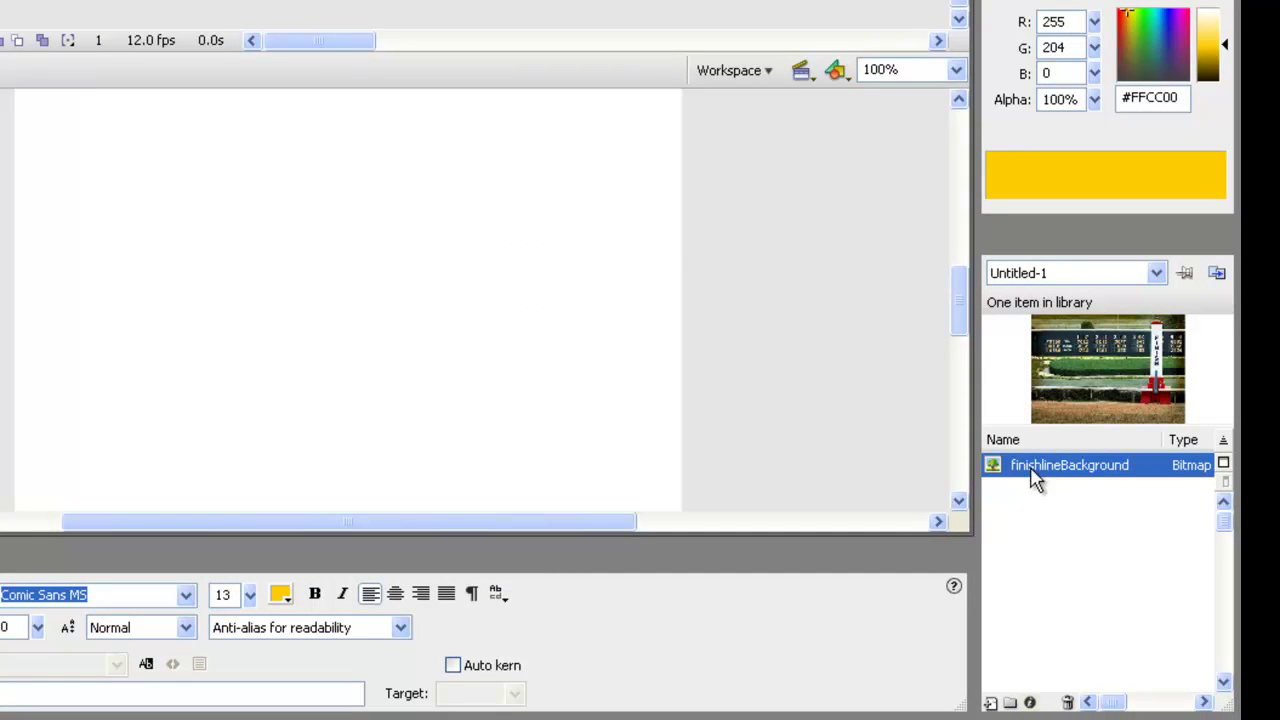
{"action": "left_click_drag", "start_coordinate": [1033, 478], "coordinate": [355, 303]}
{"action": "scroll", "coordinate": [663, 334], "scroll_direction": "up", "scroll_amount": 3}
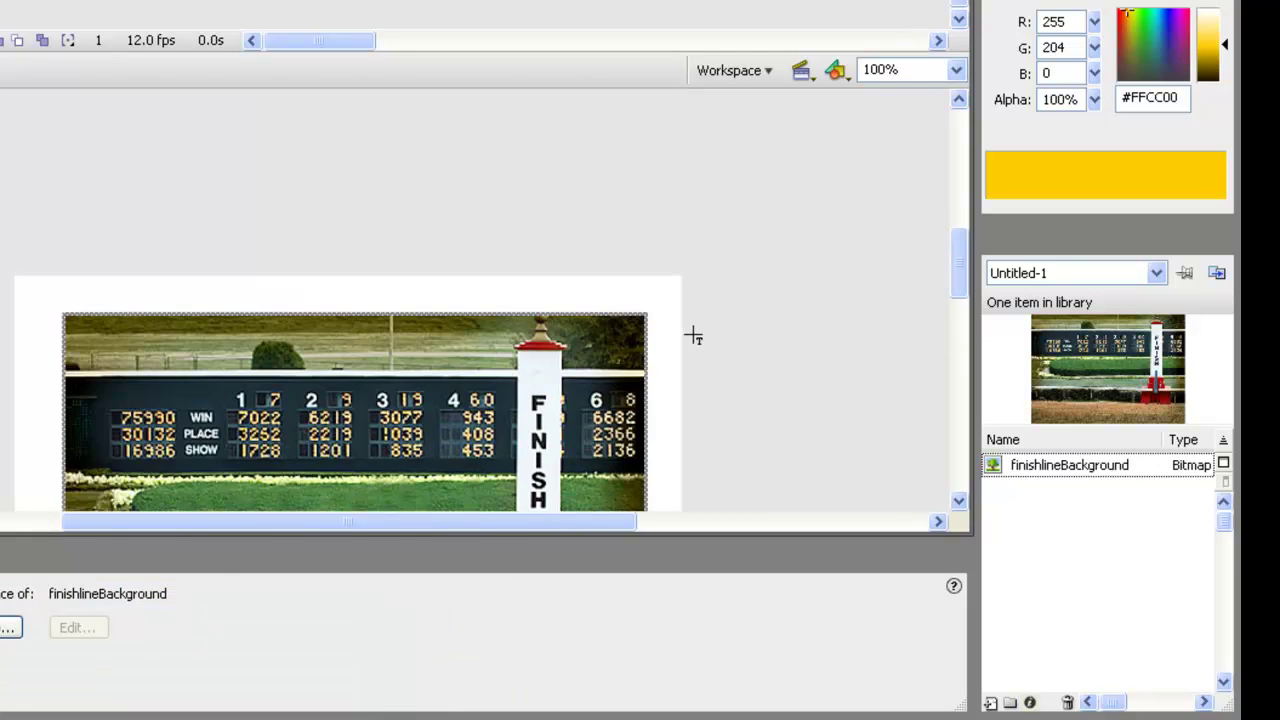
{"action": "scroll", "coordinate": [689, 334], "scroll_direction": "down", "scroll_amount": 2}
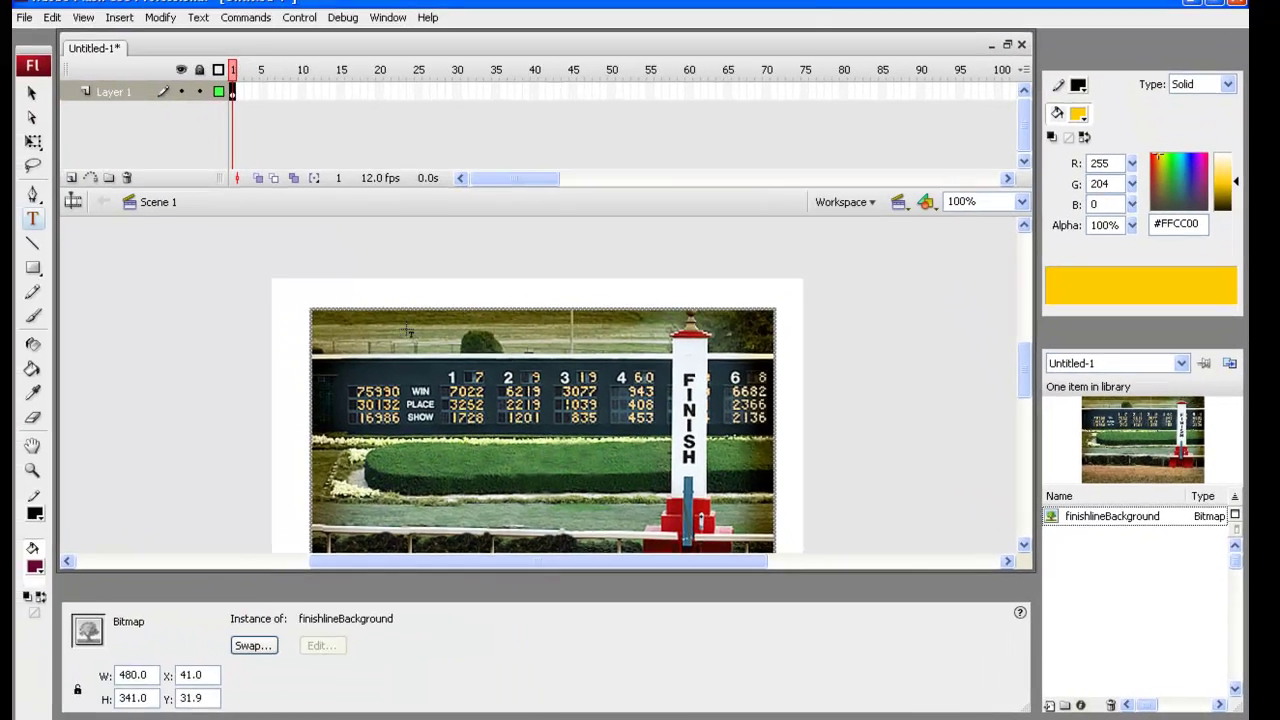
{"action": "key", "text": "t"}
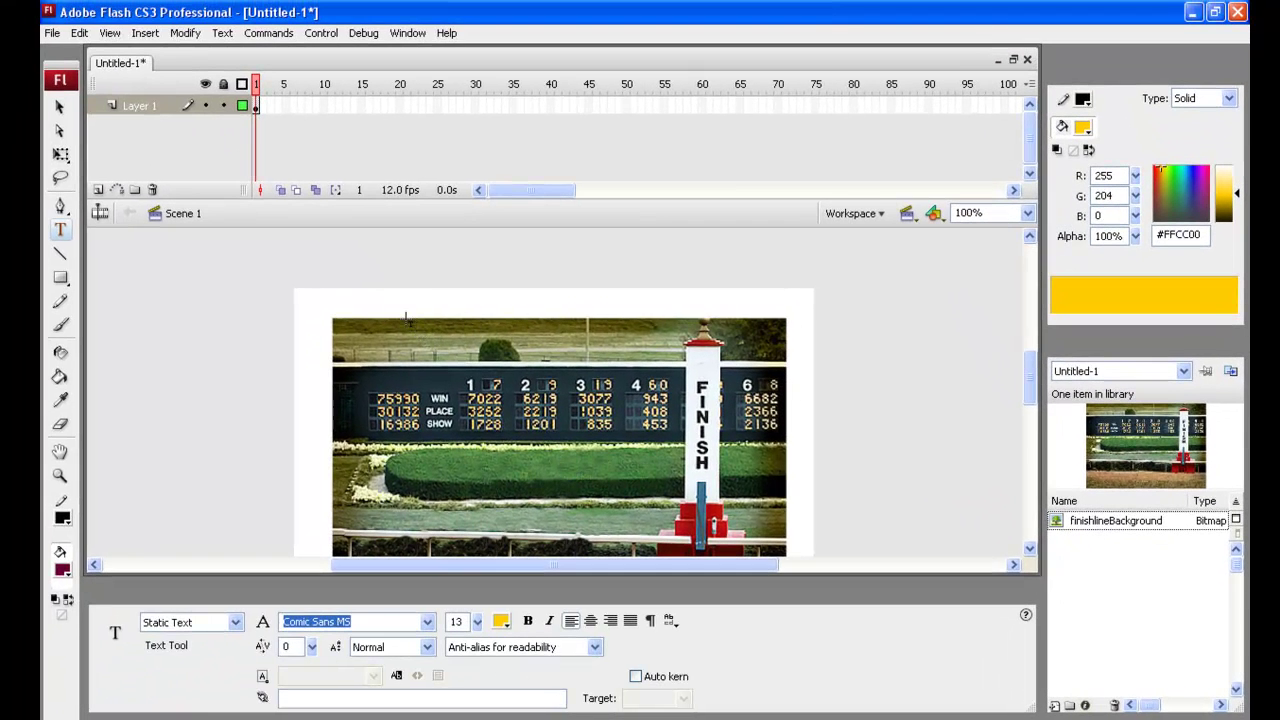
{"action": "left_click", "coordinate": [428, 330]}
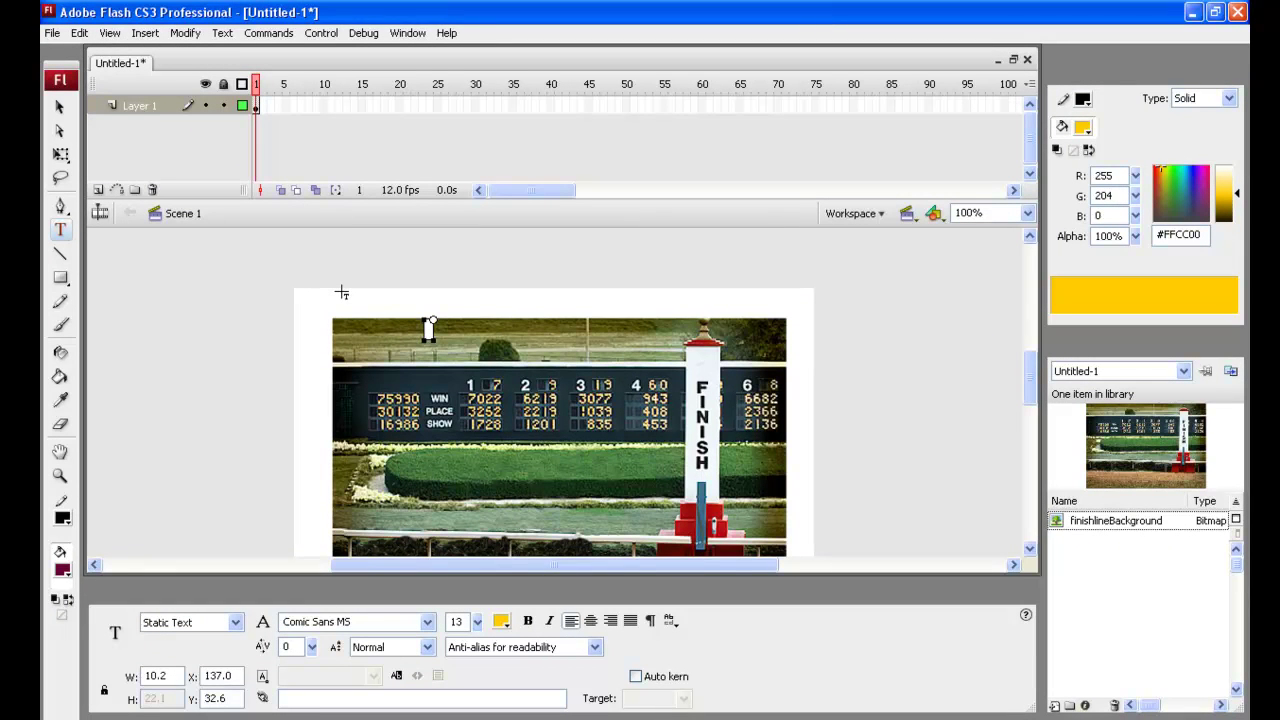
{"action": "key", "text": "Escape"}
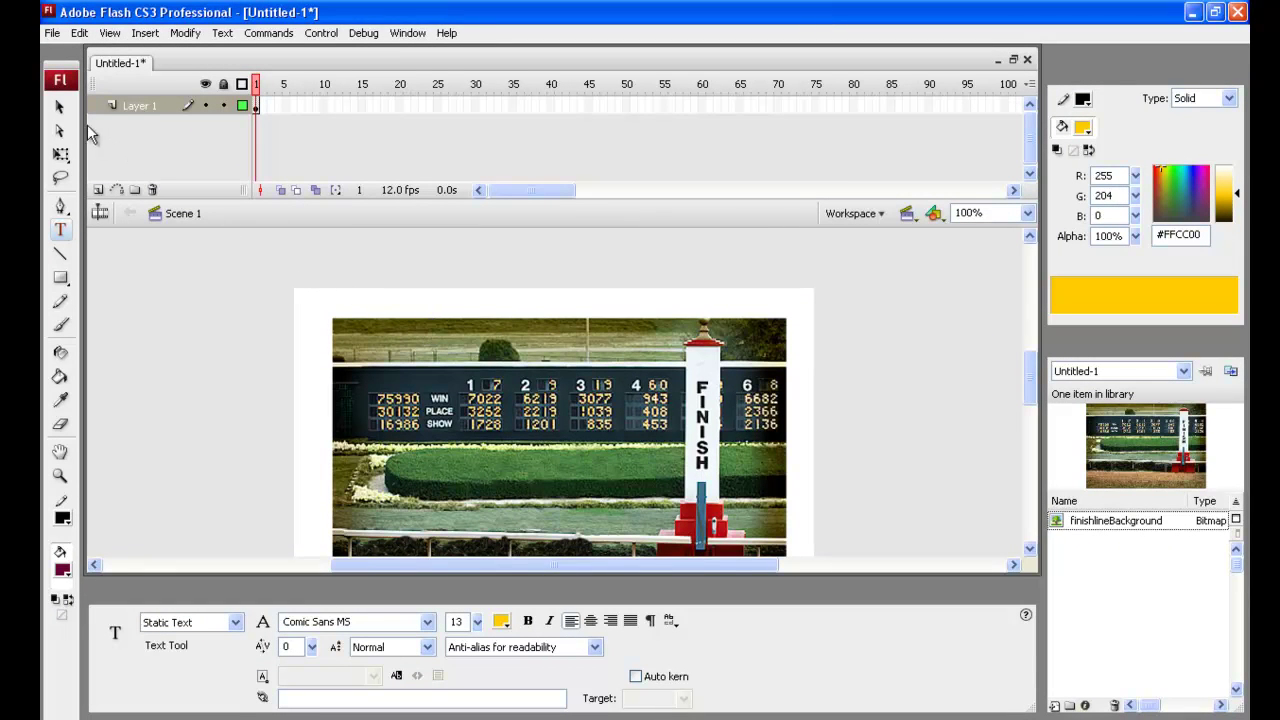
{"action": "left_click", "coordinate": [60, 107]}
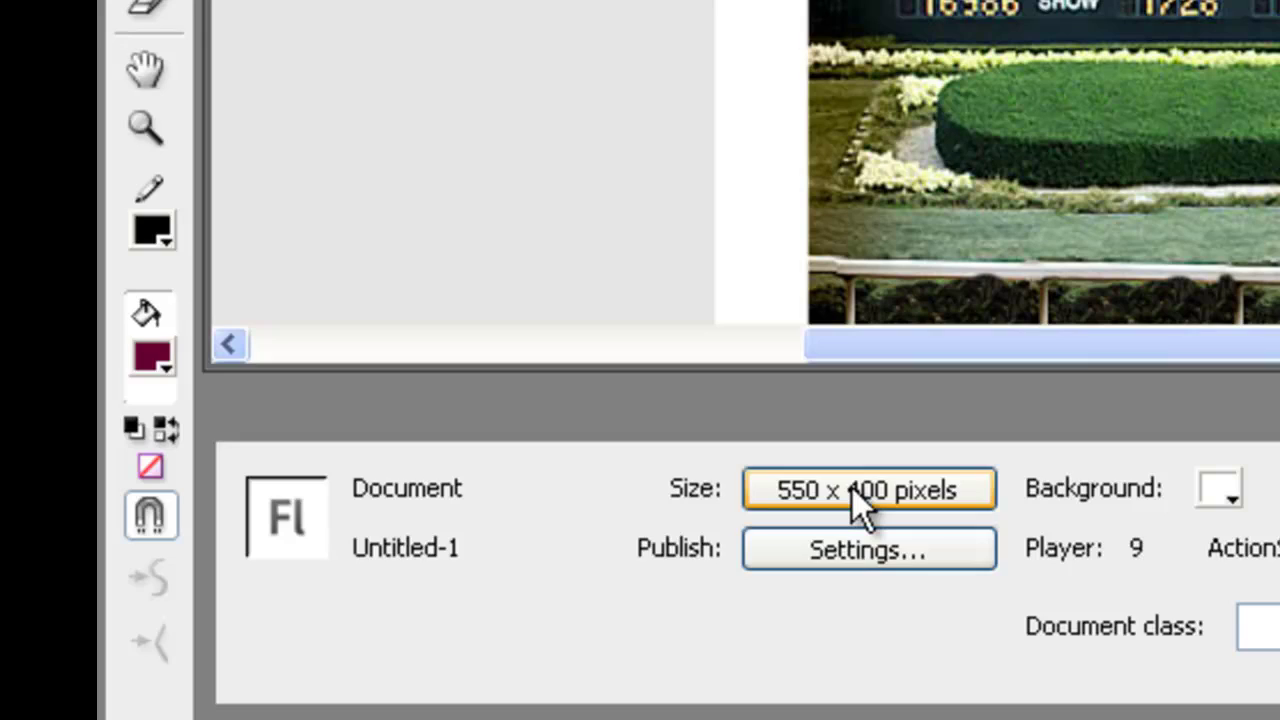
Step: Change the document size from 550 wide to 540 x 380 pixels
{"action": "left_click", "coordinate": [852, 488]}
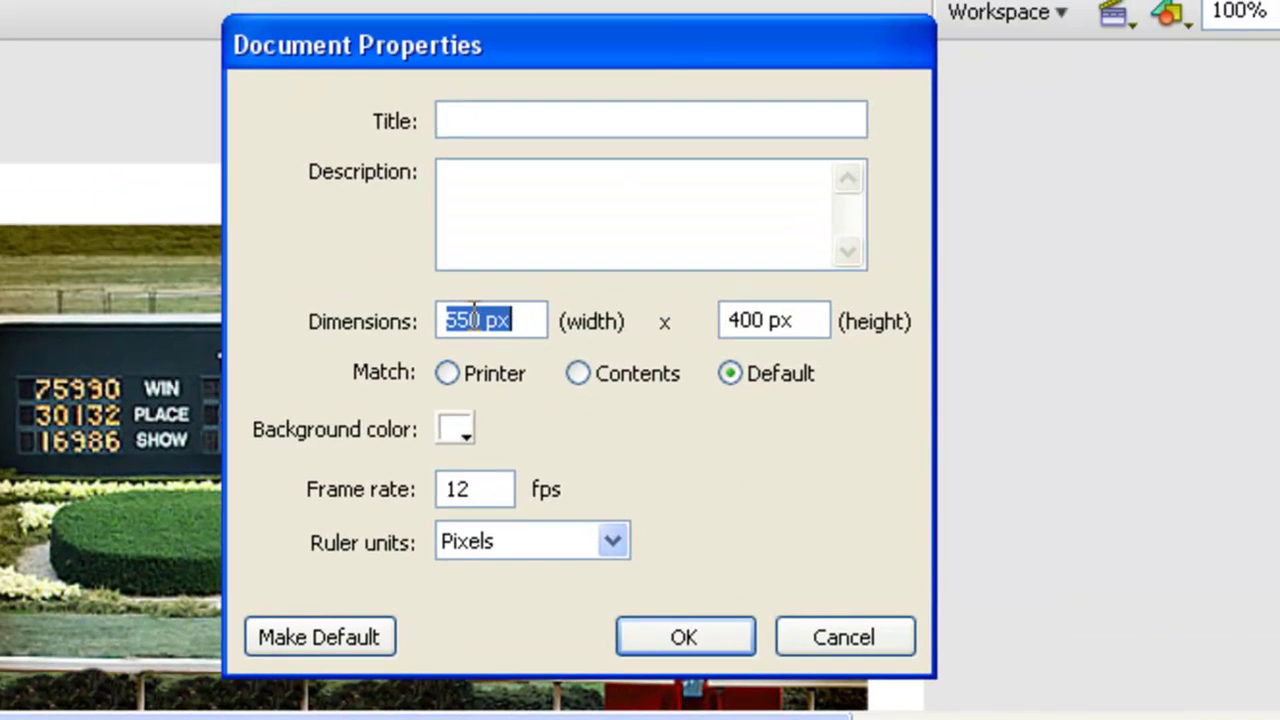
{"action": "left_click", "coordinate": [471, 318]}
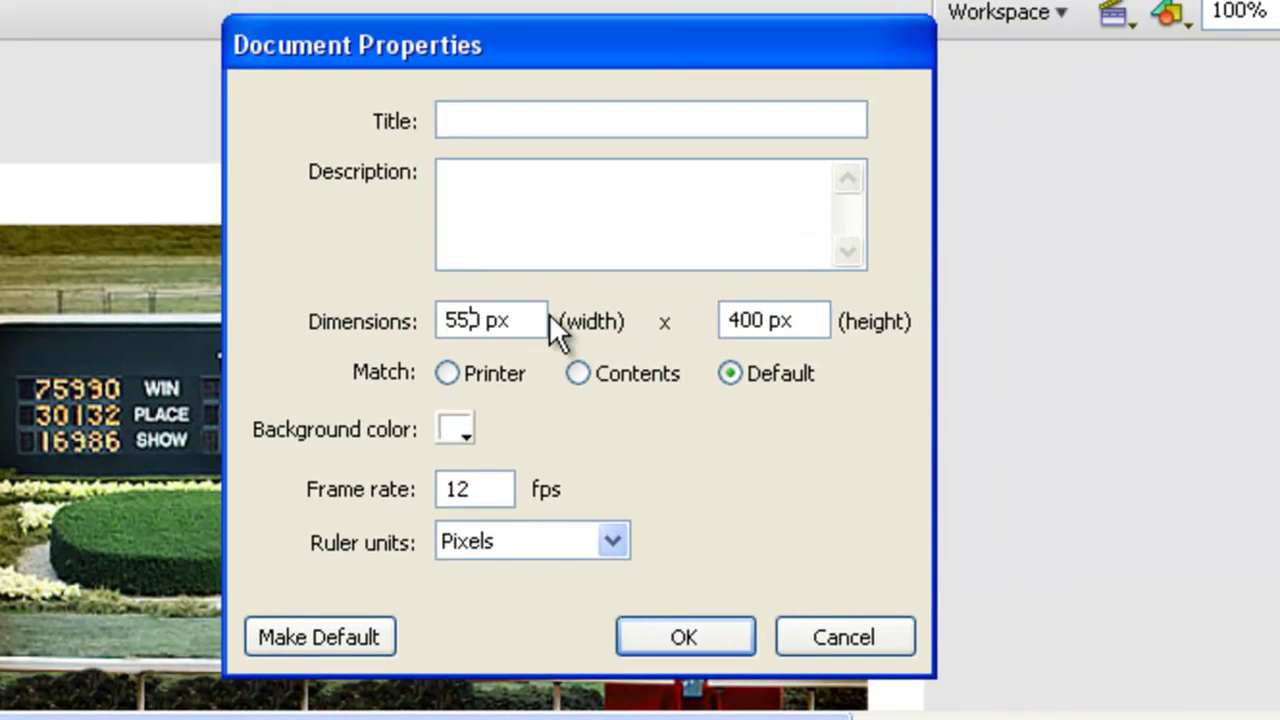
{"action": "key", "text": "BackSpace"}
{"action": "type", "text": "4"}
{"action": "left_click", "coordinate": [766, 320]}
{"action": "key", "text": "BackSpace"}
{"action": "key", "text": "BackSpace"}
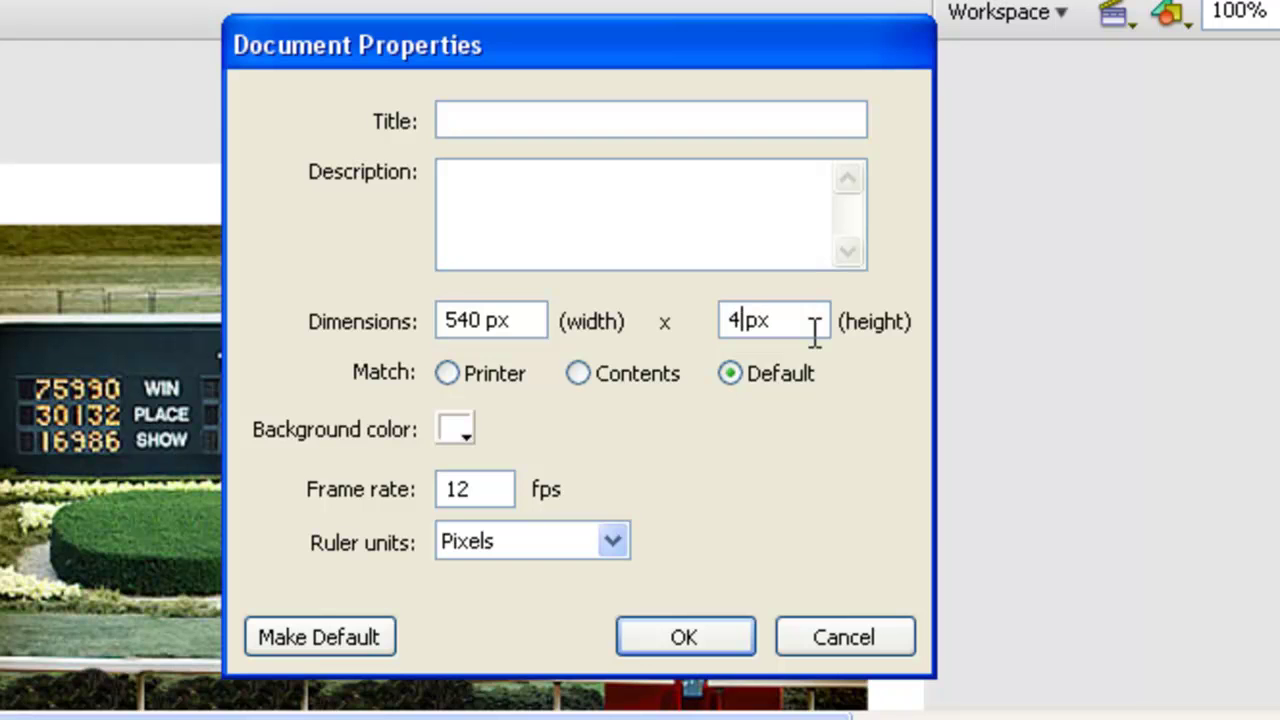
{"action": "type", "text": "38"}
{"action": "key", "text": "BackSpace"}
{"action": "key", "text": "BackSpace"}
{"action": "key", "text": "BackSpace"}
{"action": "type", "text": "380"}
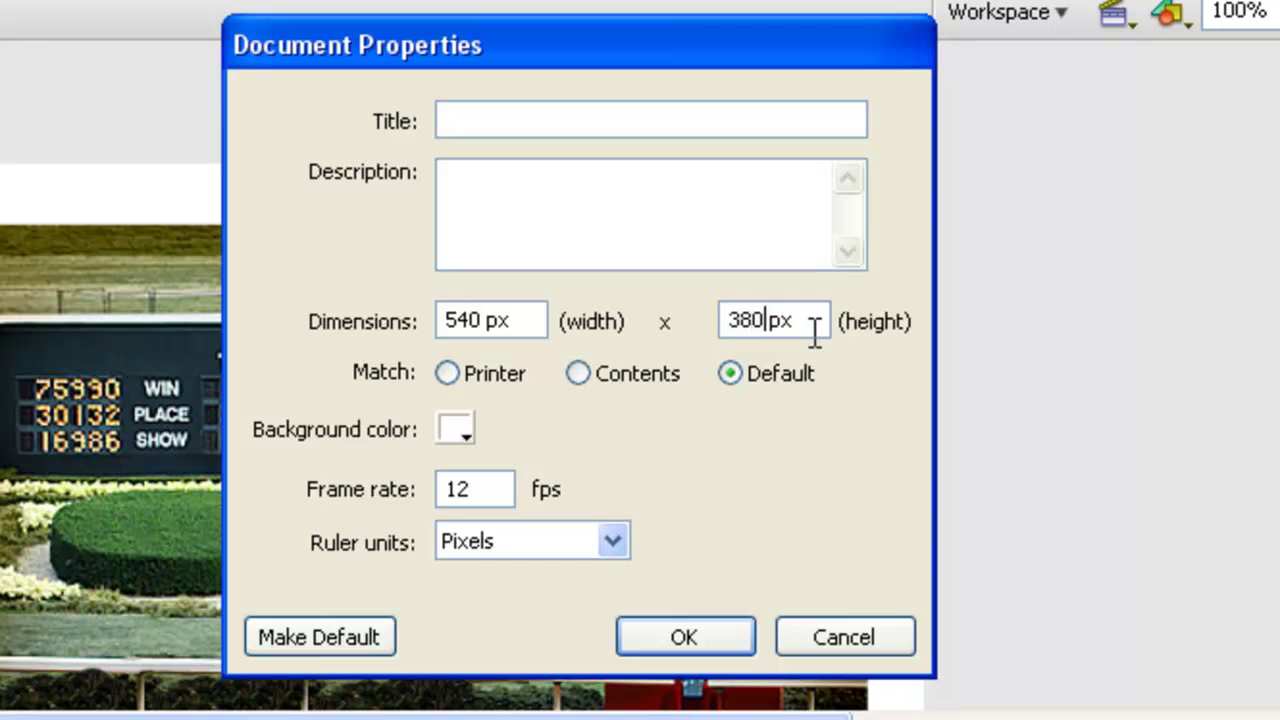
{"action": "left_click", "coordinate": [737, 630]}
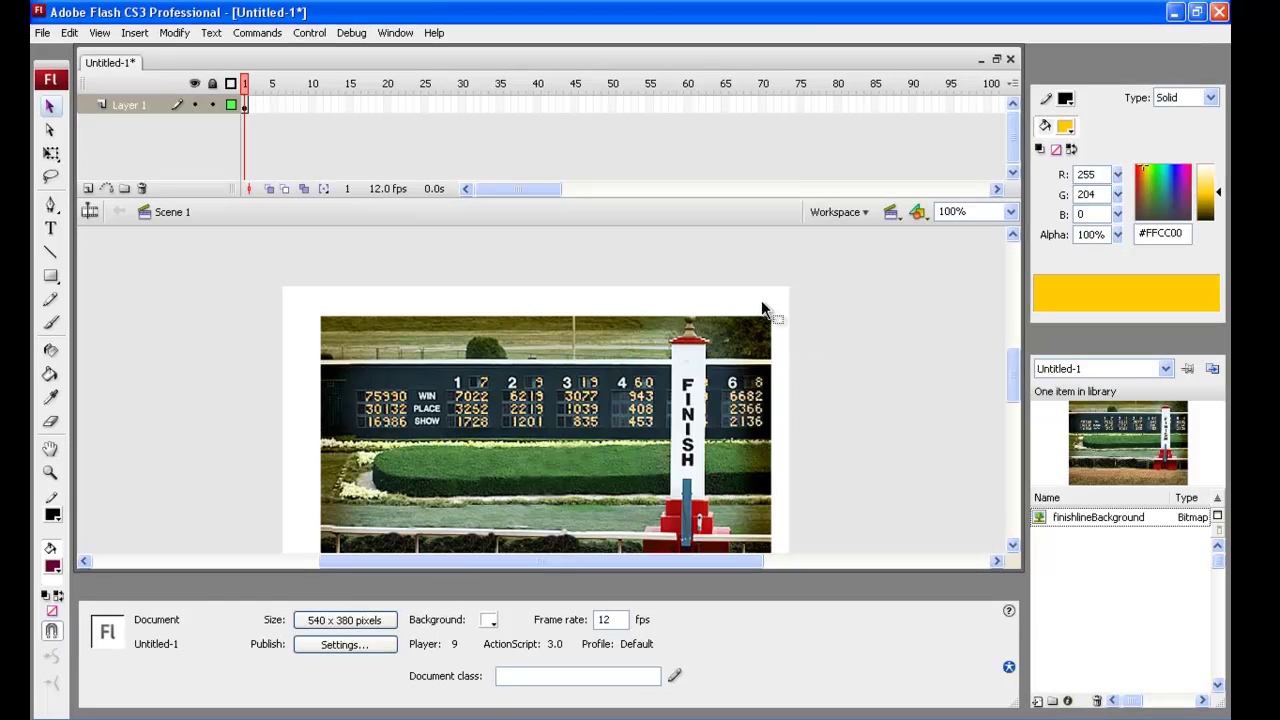
Step: At 50% zoom, reposition and scale up the finish-line background to cover the stage
{"action": "left_click", "coordinate": [1012, 213]}
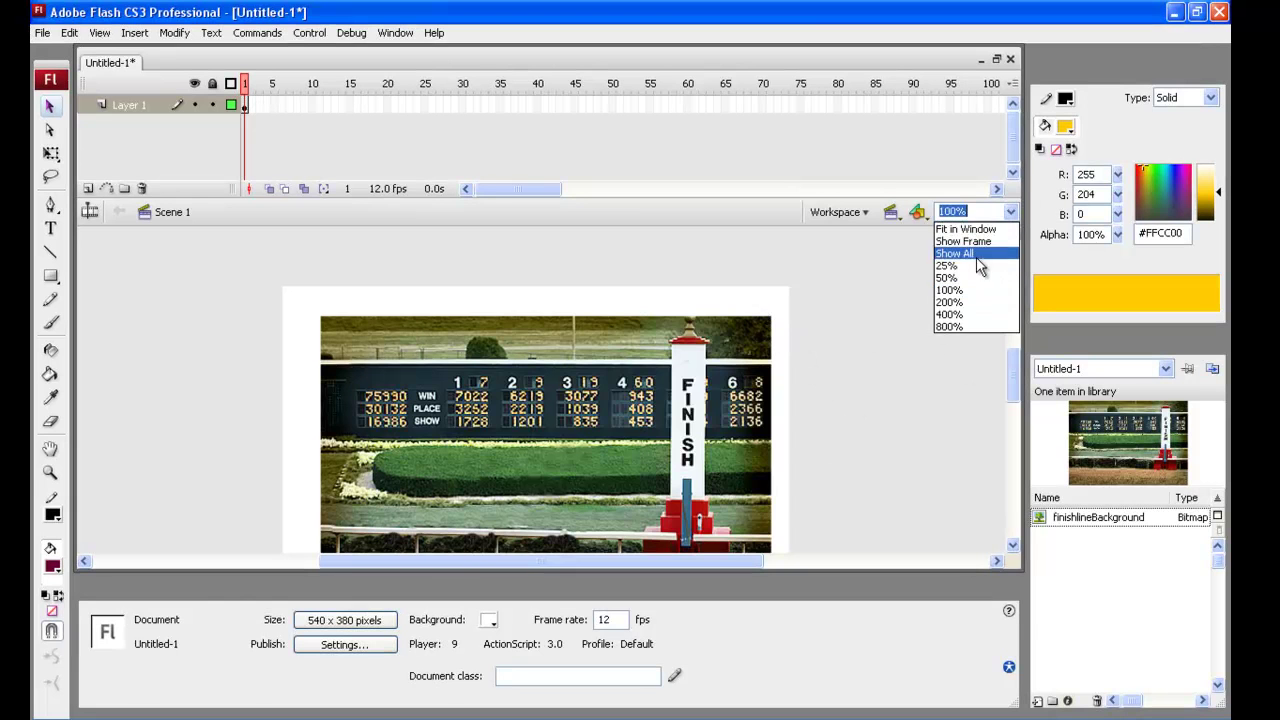
{"action": "left_click", "coordinate": [958, 277]}
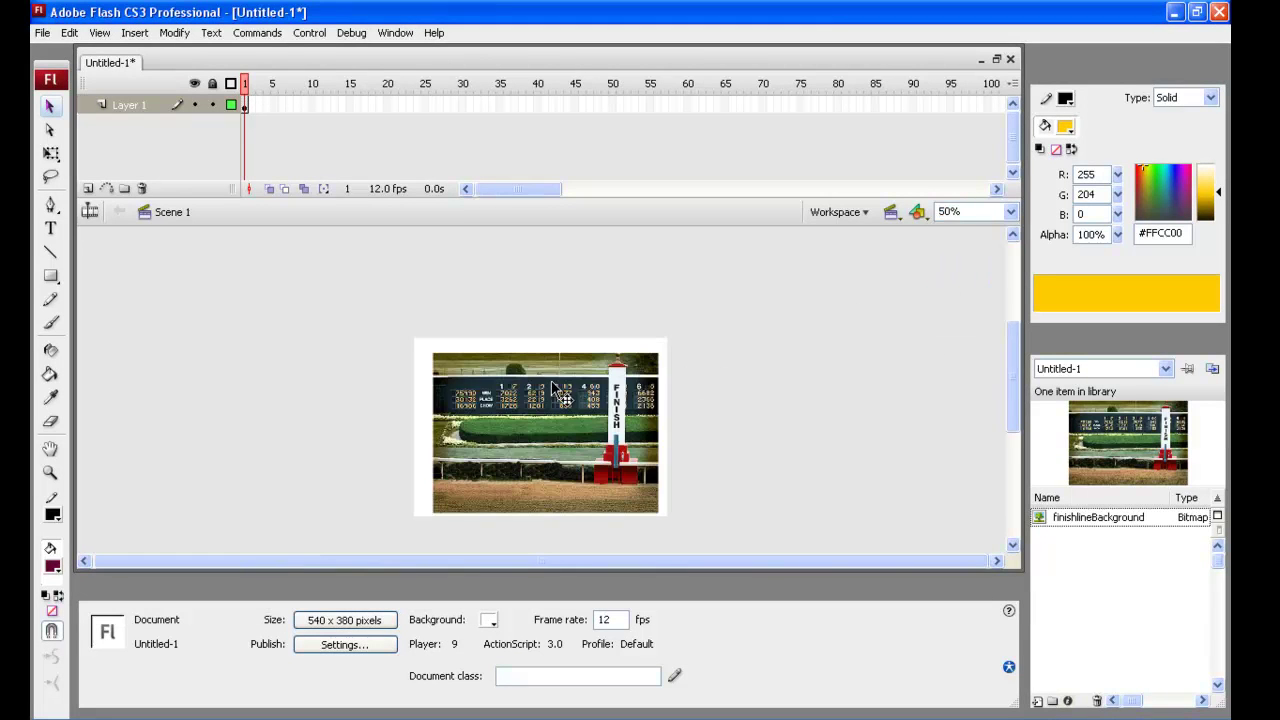
{"action": "left_click_drag", "start_coordinate": [552, 381], "coordinate": [533, 371]}
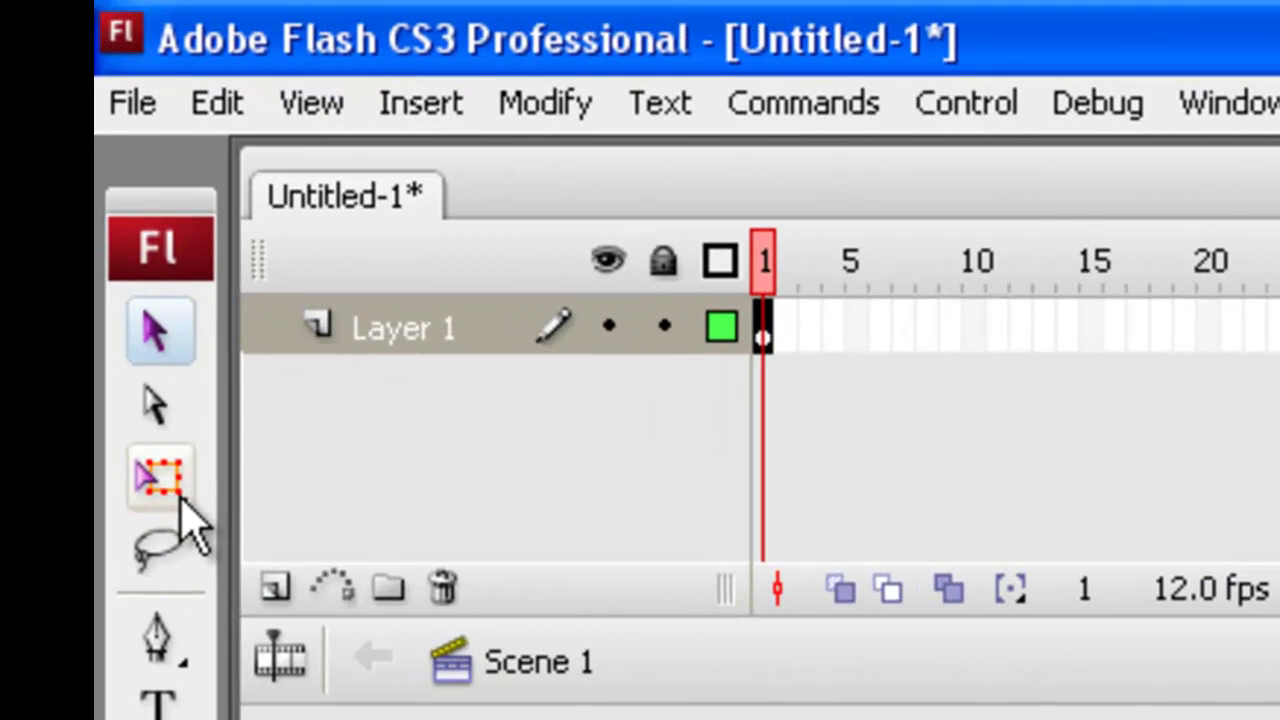
{"action": "left_click", "coordinate": [168, 484]}
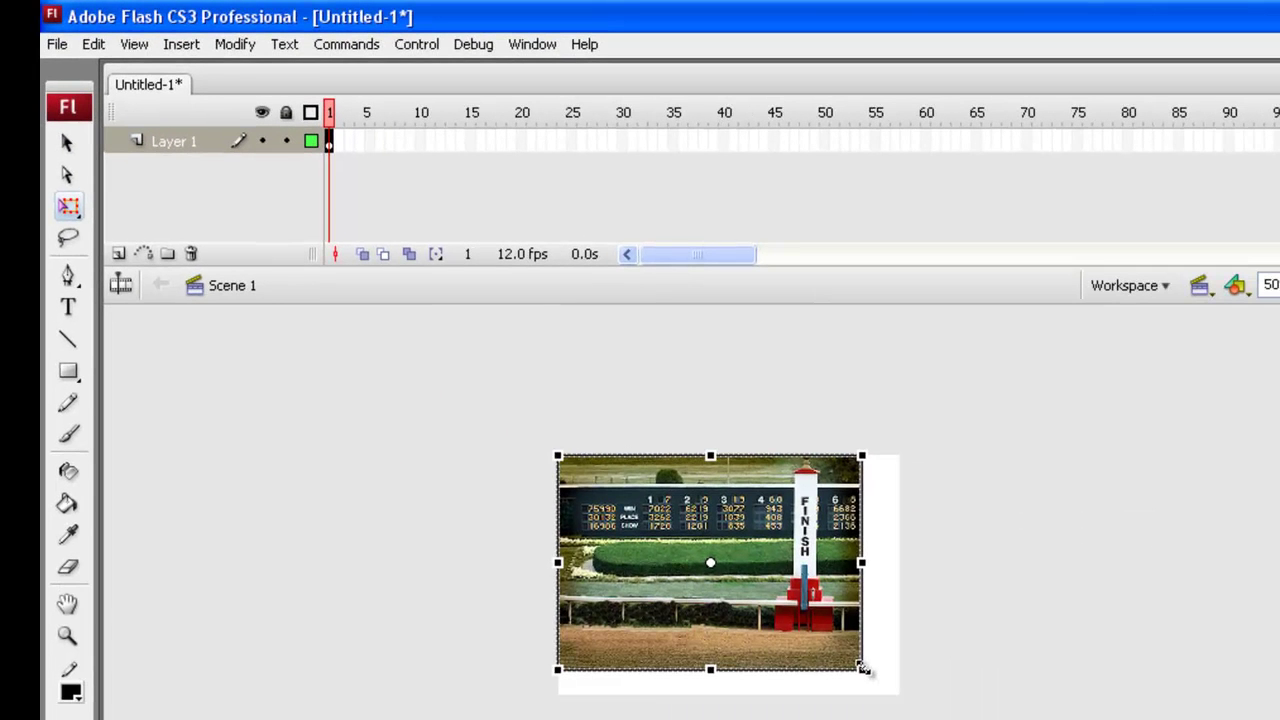
{"action": "left_click_drag", "start_coordinate": [862, 668], "coordinate": [880, 686]}
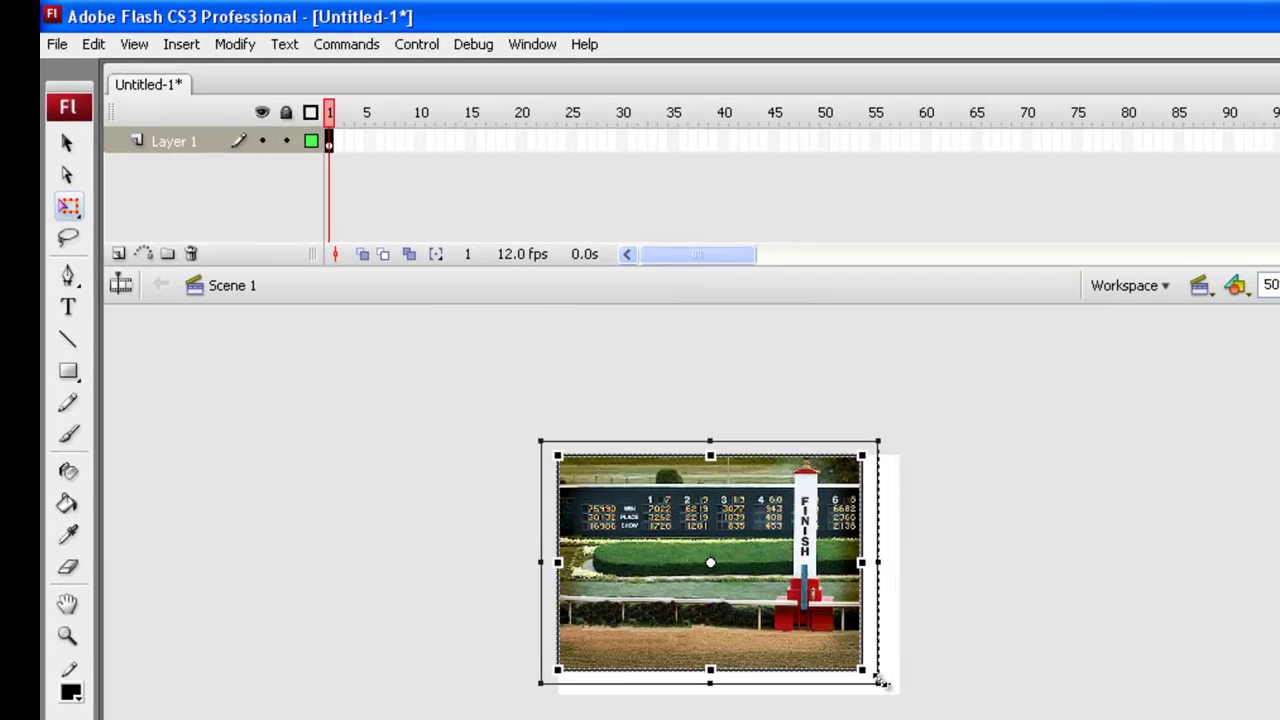
Step: Nudge the background slightly right and view the stage at 100%
{"action": "key", "text": "shift+Right"}
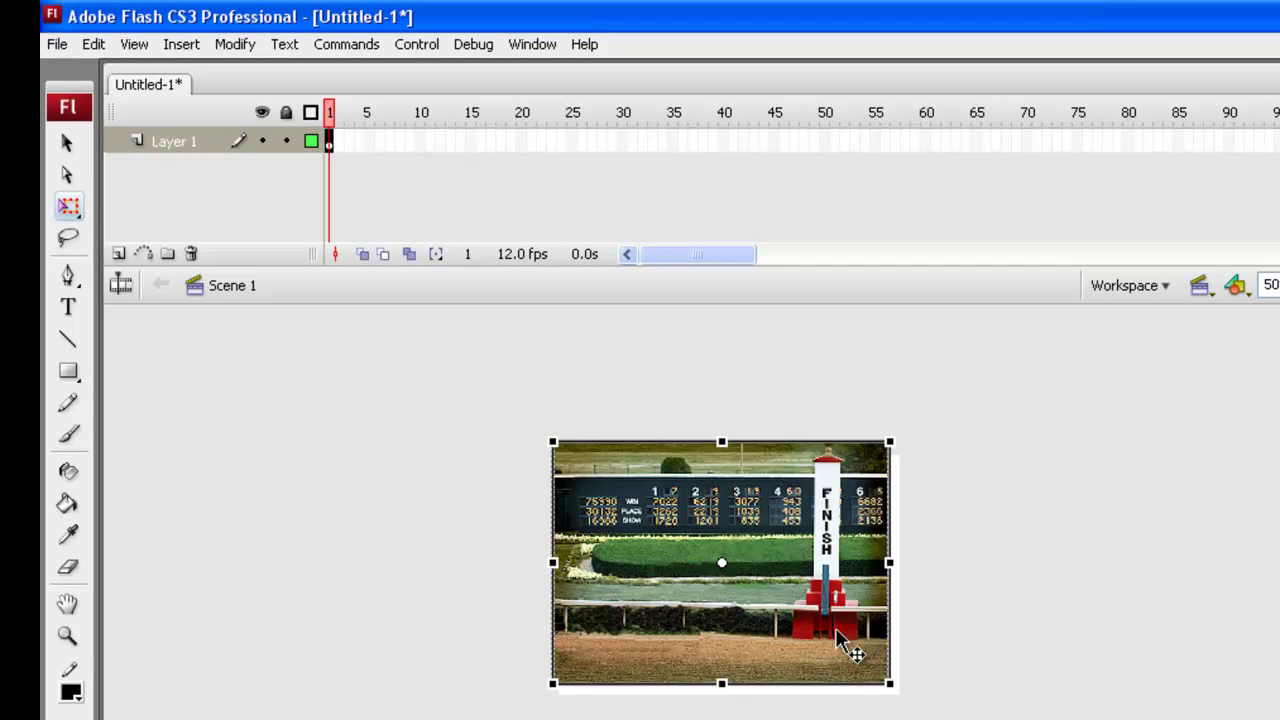
{"action": "left_click_drag", "start_coordinate": [838, 632], "coordinate": [843, 631]}
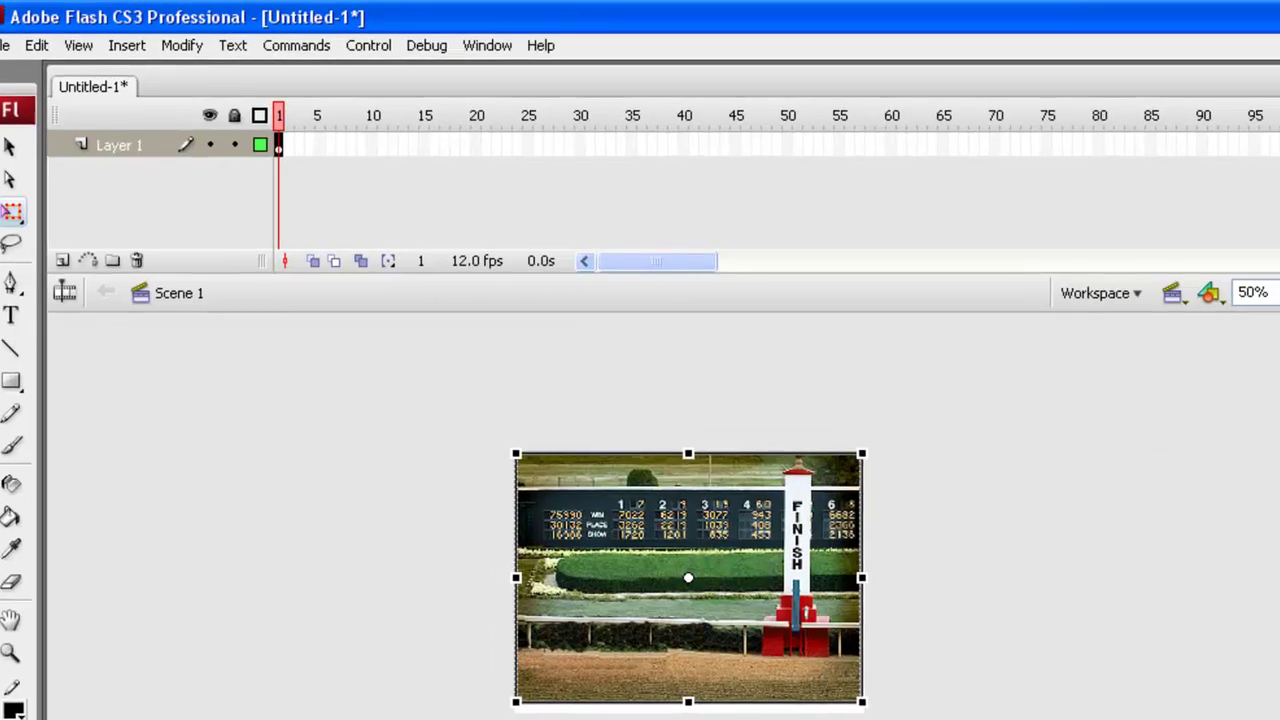
{"action": "left_click", "coordinate": [1091, 357]}
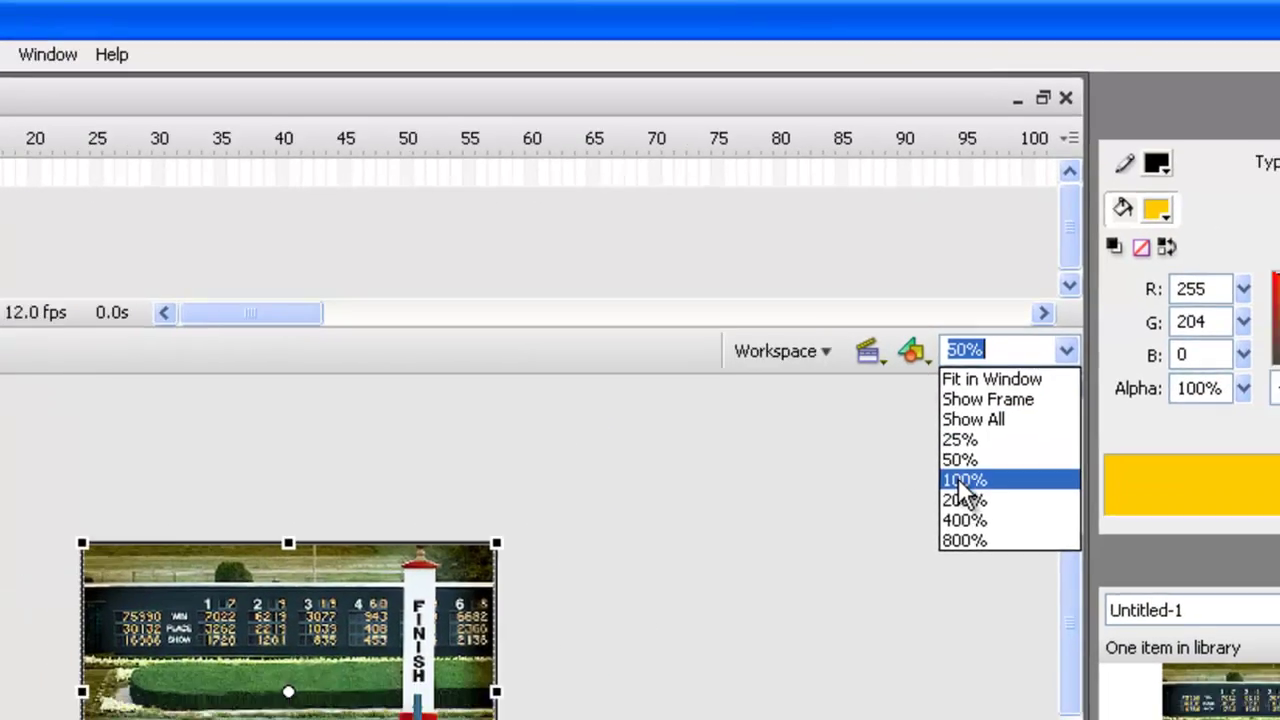
{"action": "left_click", "coordinate": [962, 480]}
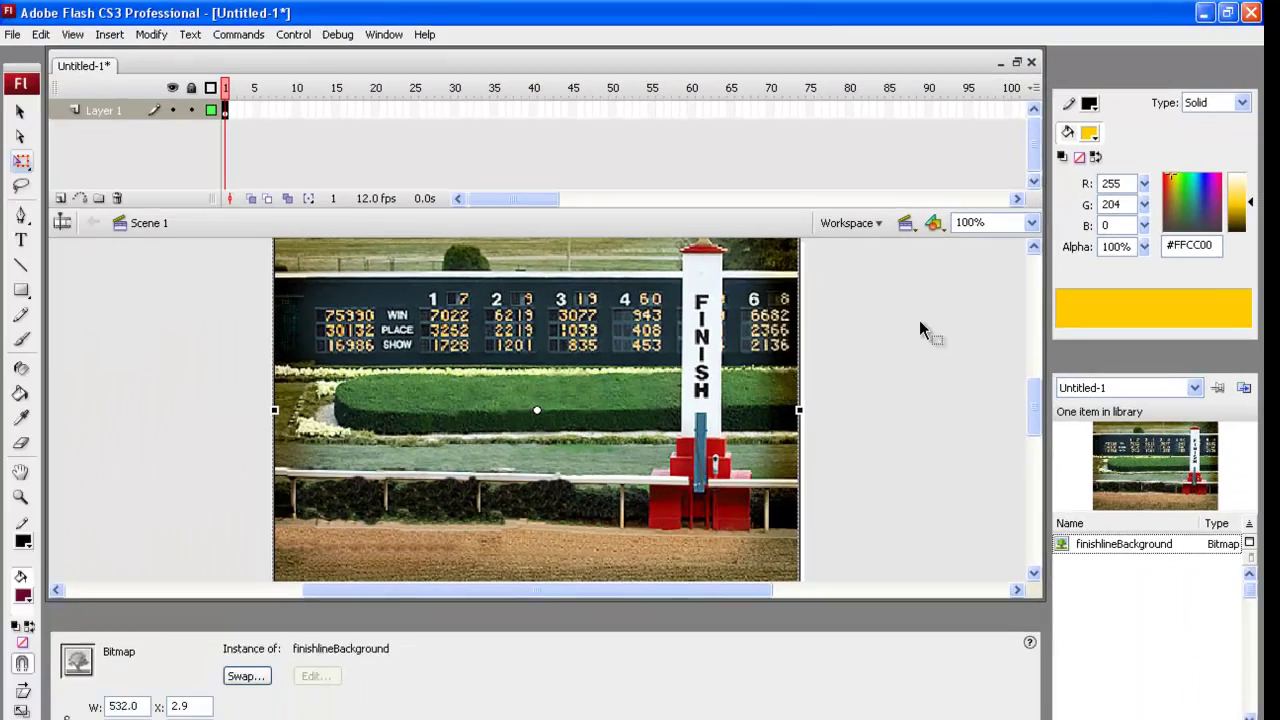
Step: Set up the Rectangle Tool with a black stroke and #660033 maroon fill
{"action": "left_click", "coordinate": [890, 329]}
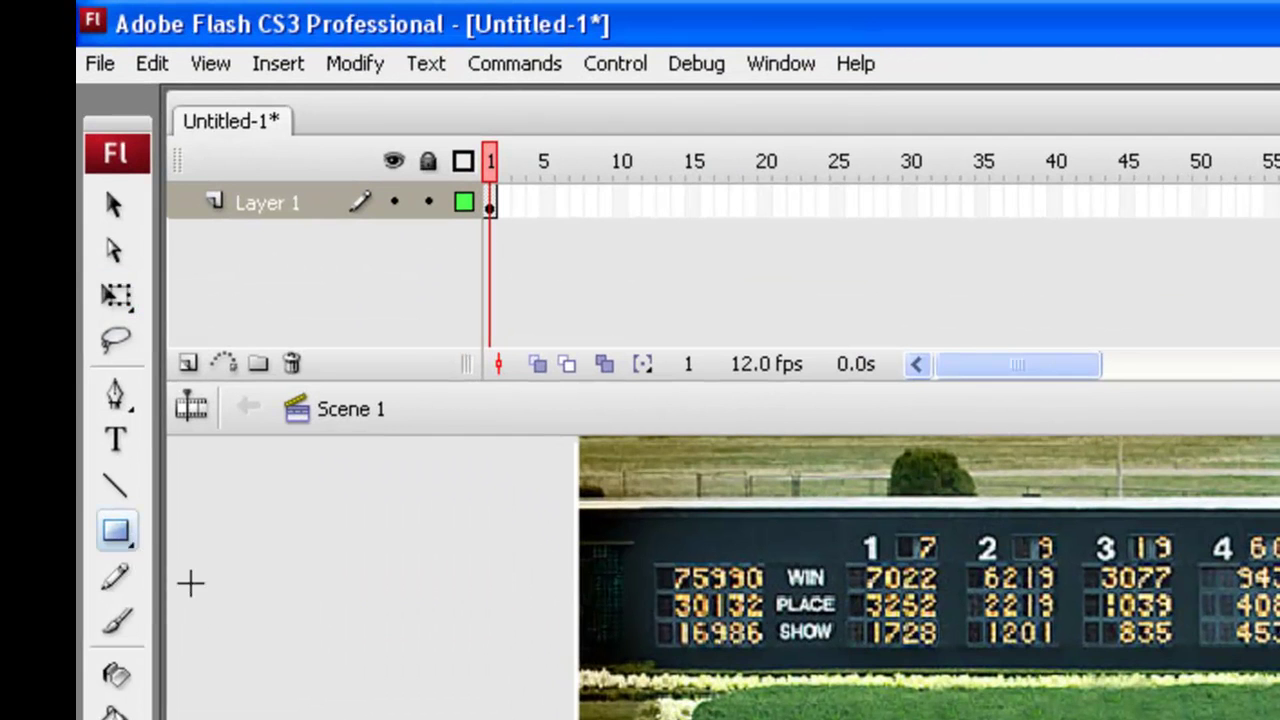
{"action": "left_click_drag", "start_coordinate": [128, 539], "coordinate": [201, 585]}
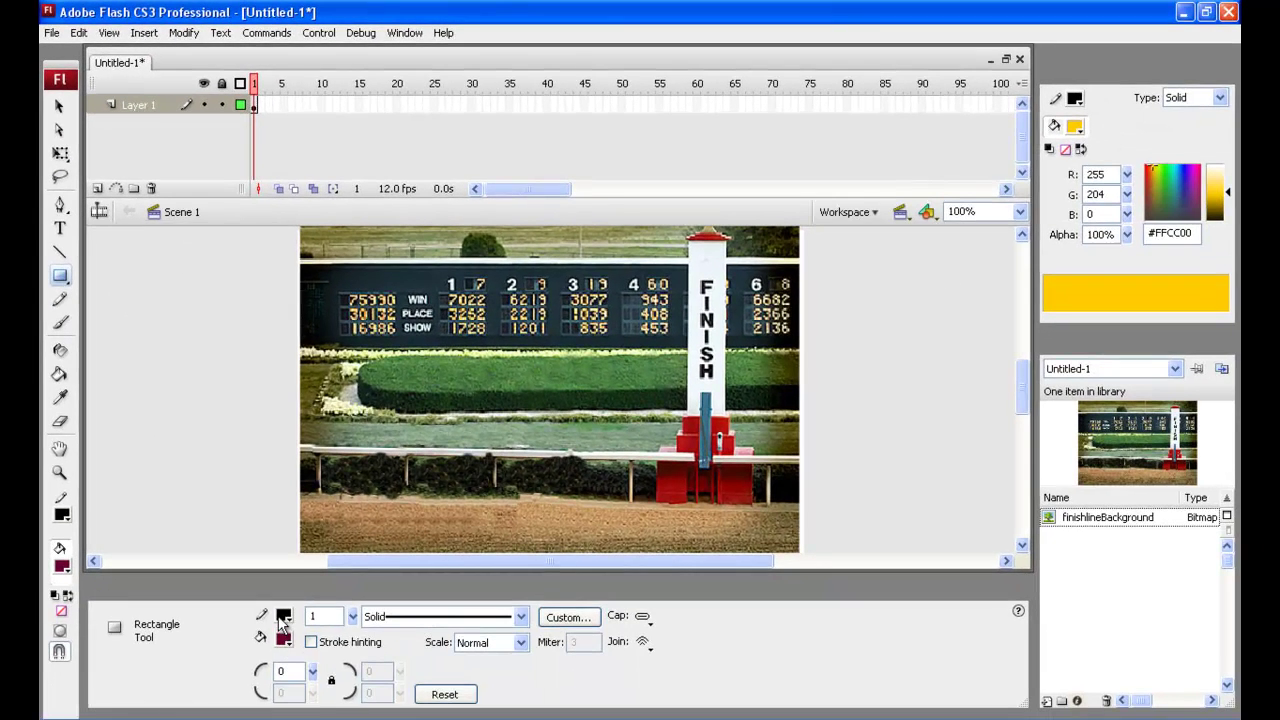
{"action": "left_click", "coordinate": [285, 615]}
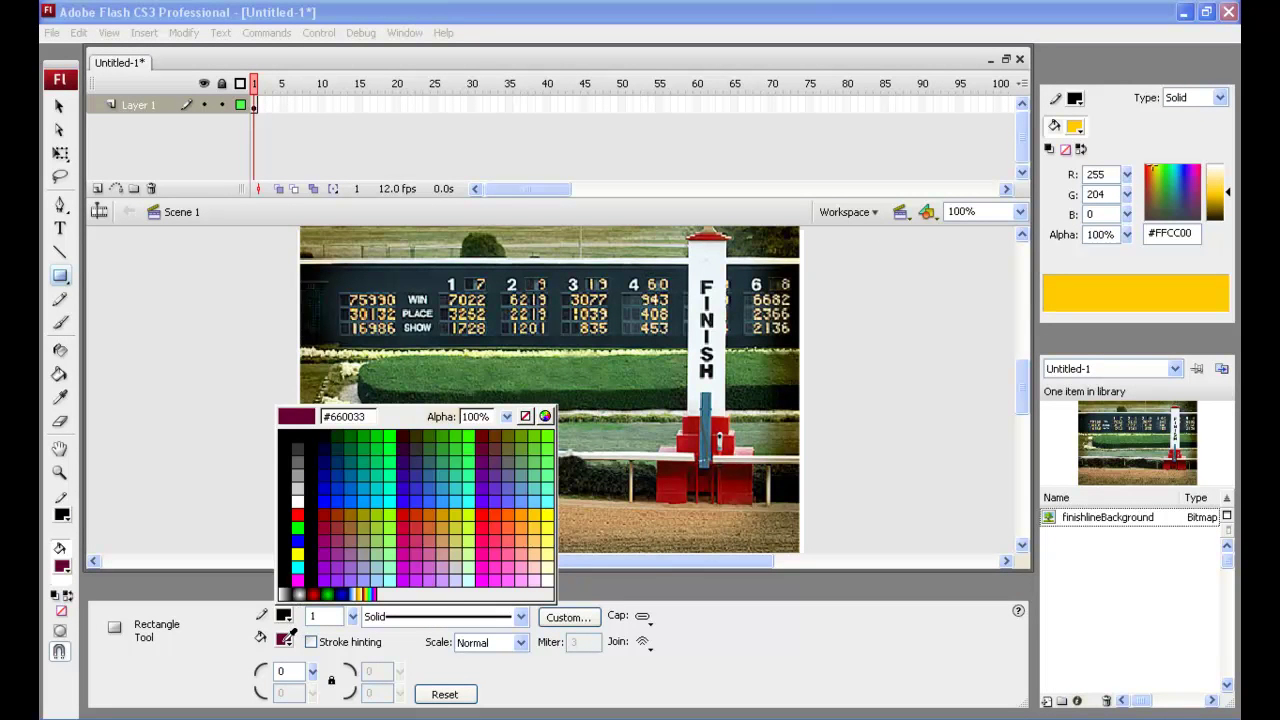
{"action": "left_click", "coordinate": [286, 613]}
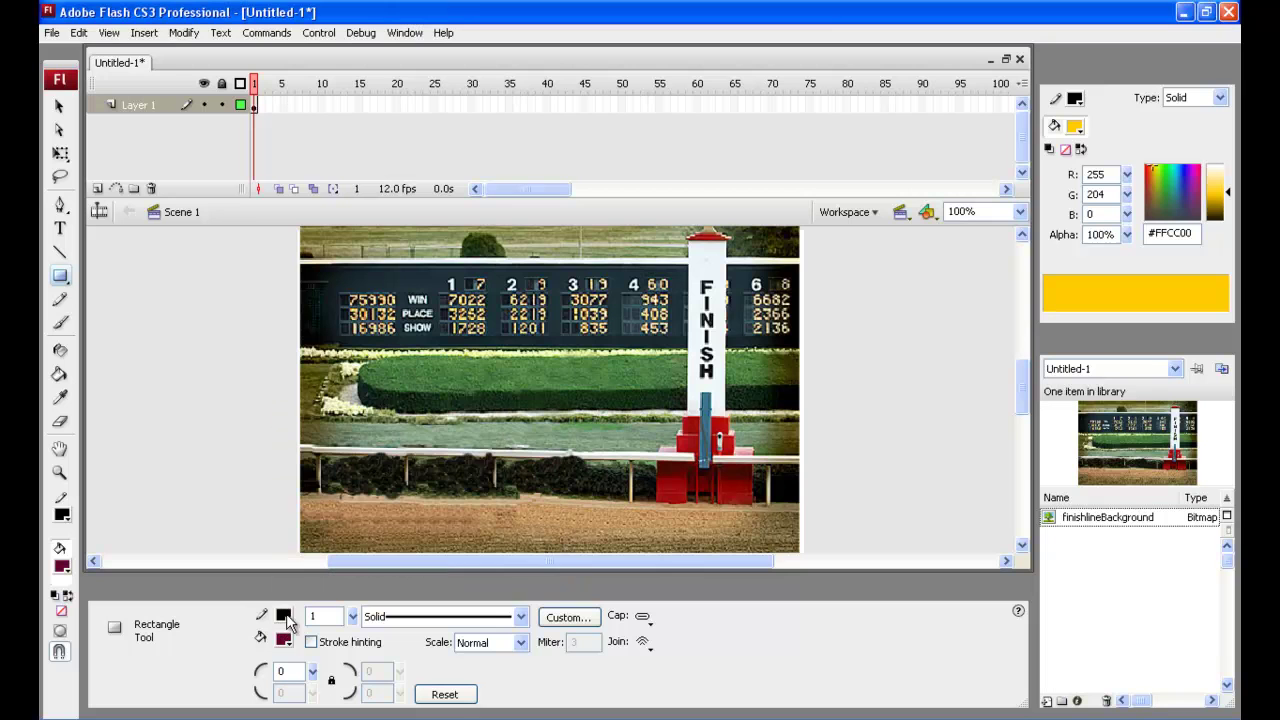
{"action": "left_click", "coordinate": [285, 640]}
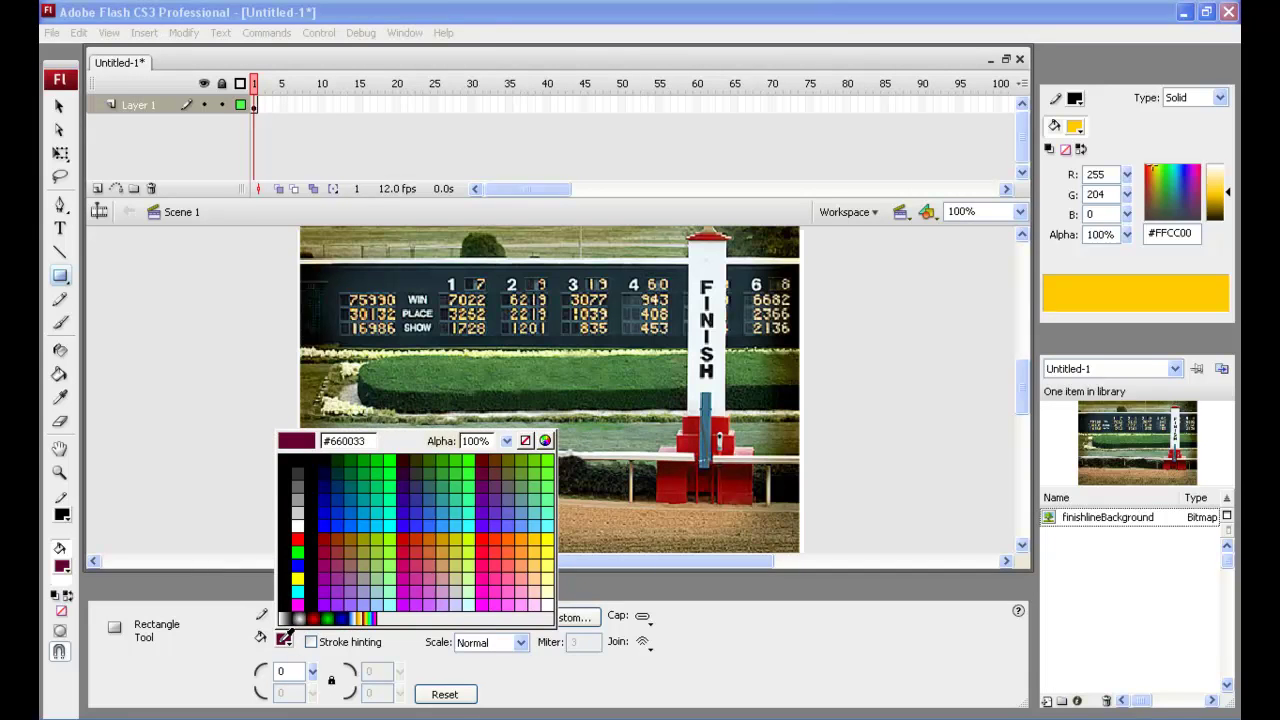
{"action": "left_click", "coordinate": [287, 640]}
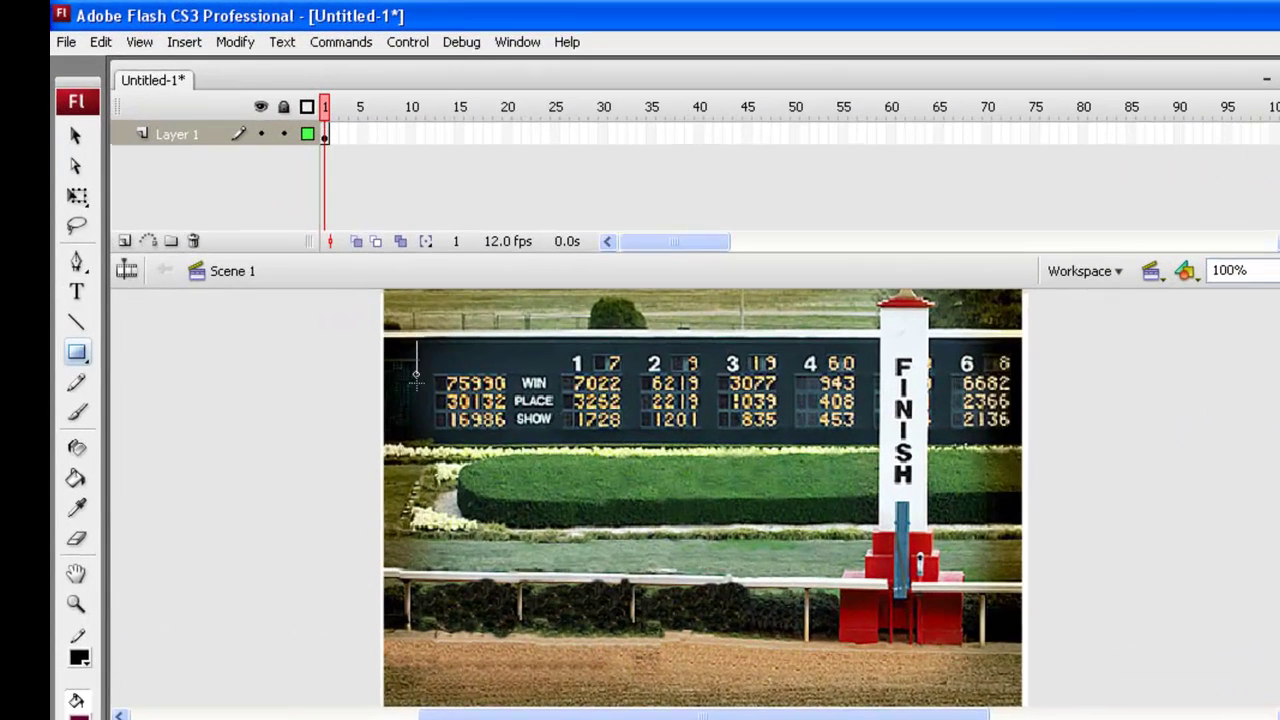
Step: Draw the maroon rectangle over the scoreboard area, then select the finish-line photo
{"action": "left_click_drag", "start_coordinate": [327, 267], "coordinate": [385, 326]}
{"action": "left_click_drag", "start_coordinate": [502, 424], "coordinate": [731, 453]}
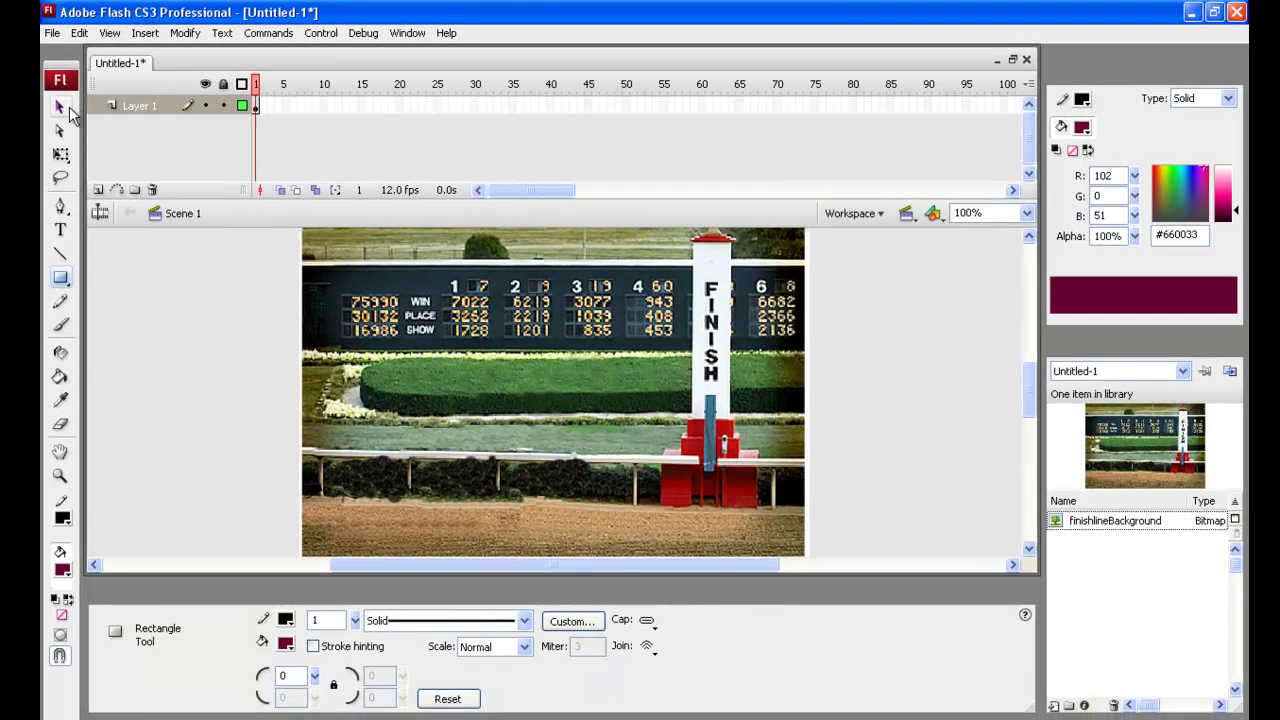
{"action": "left_click", "coordinate": [66, 109]}
{"action": "left_click", "coordinate": [579, 392]}
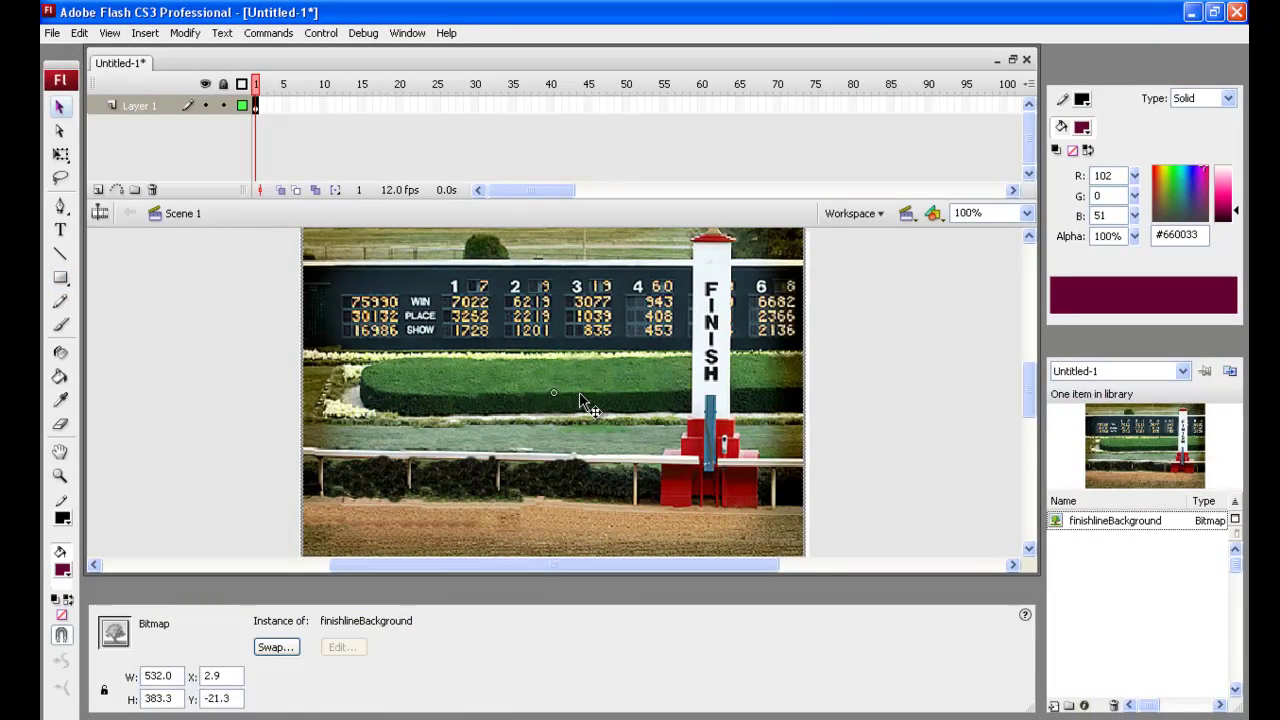
{"action": "right_click", "coordinate": [578, 377]}
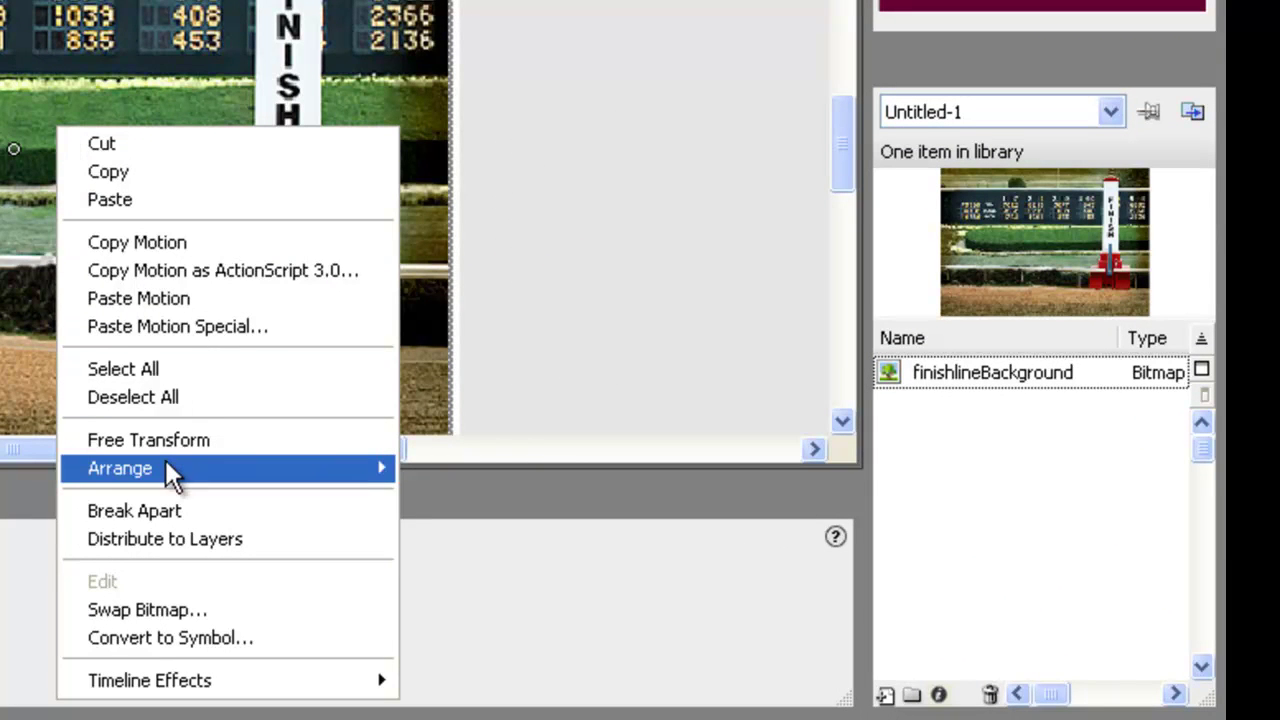
{"action": "mouse_move", "coordinate": [166, 462]}
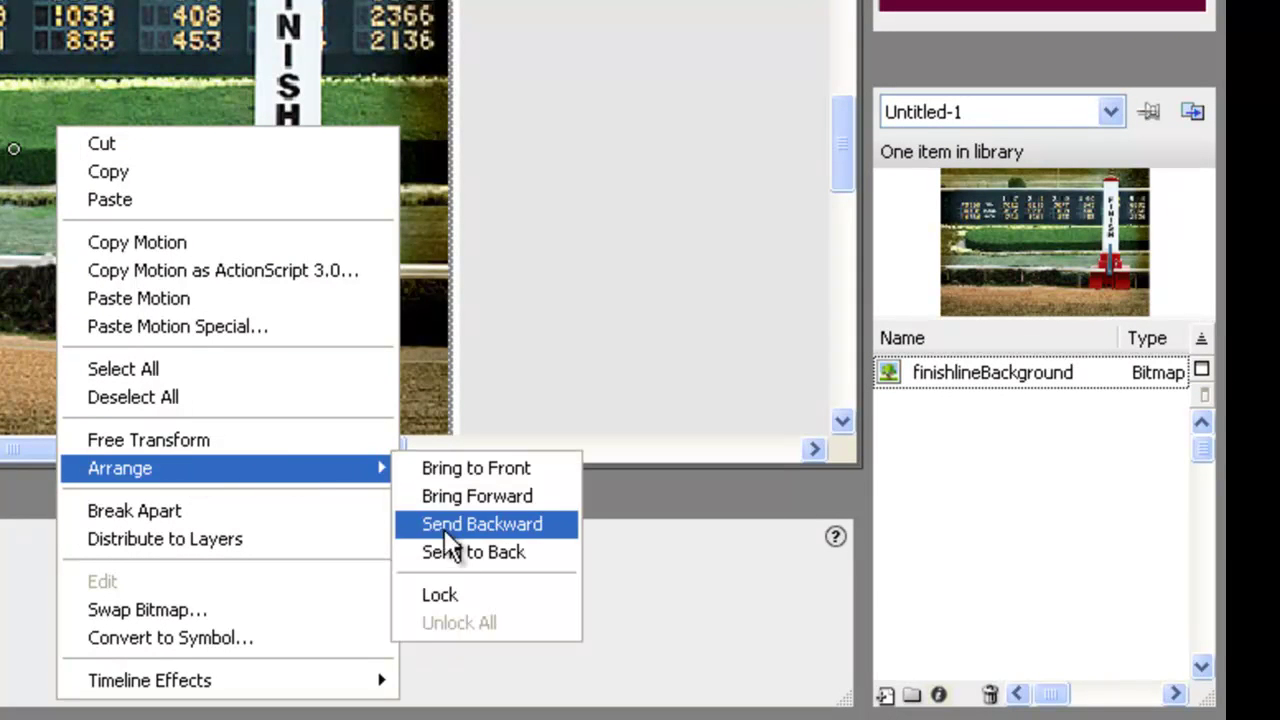
{"action": "left_click", "coordinate": [460, 553]}
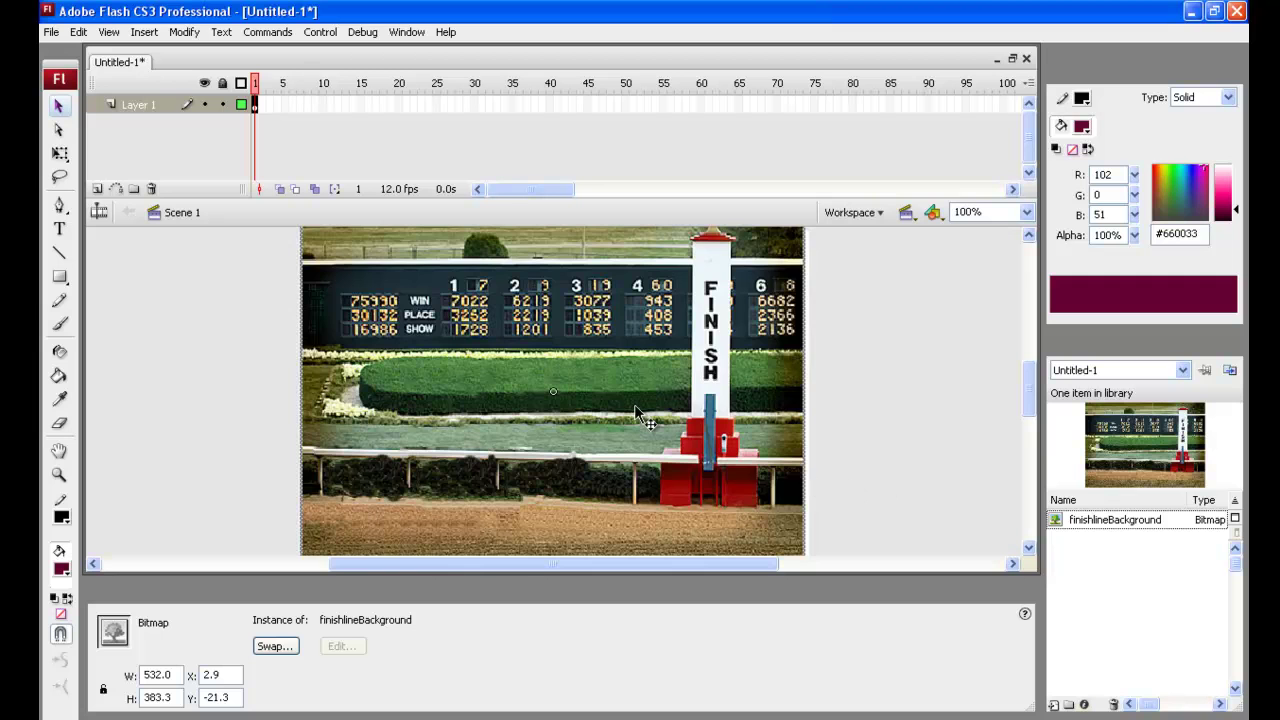
Step: Move the maroon fill left of the photo and widen the photo to 542 px
{"action": "left_click_drag", "start_coordinate": [633, 417], "coordinate": [760, 444]}
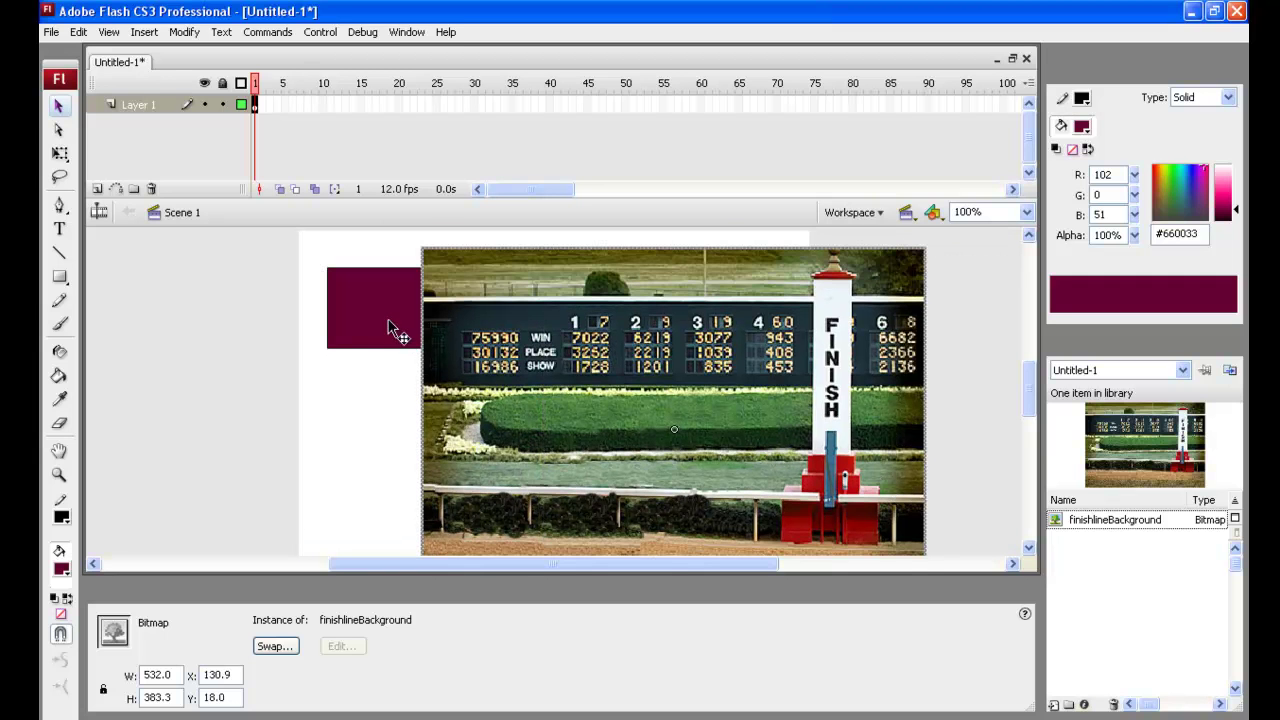
{"action": "left_click_drag", "start_coordinate": [389, 321], "coordinate": [157, 370]}
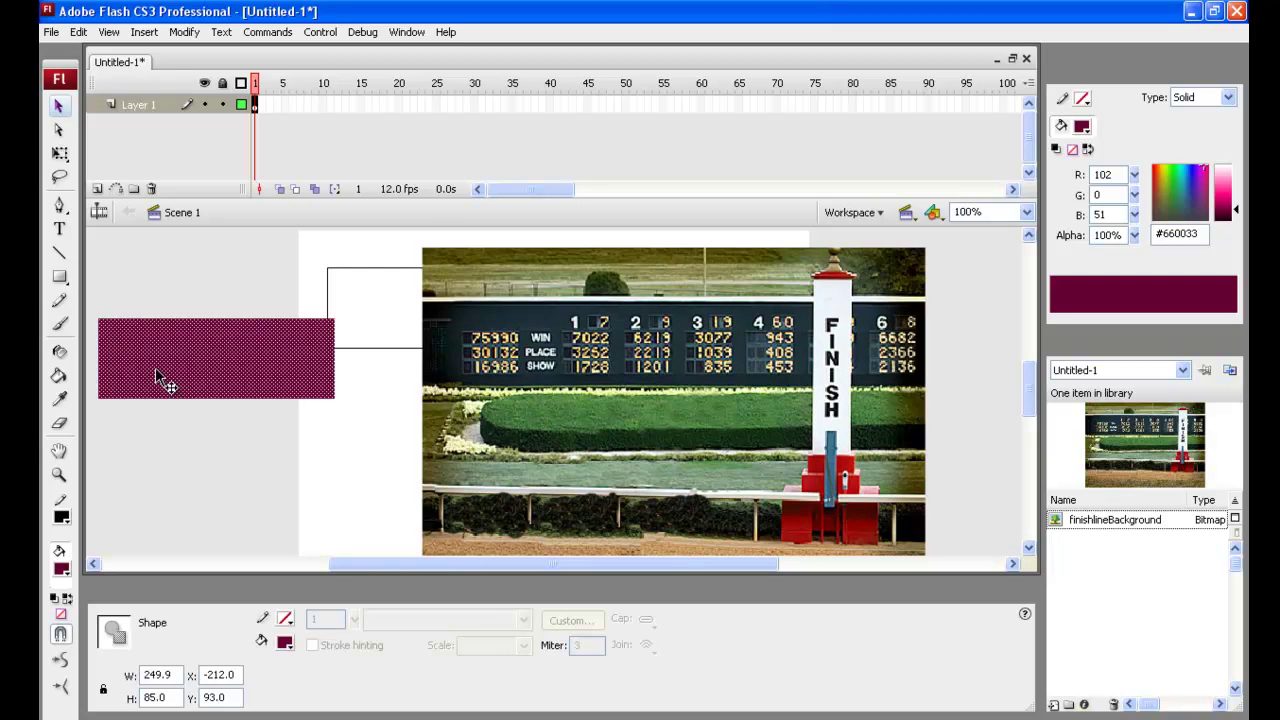
{"action": "left_click_drag", "start_coordinate": [490, 372], "coordinate": [367, 351]}
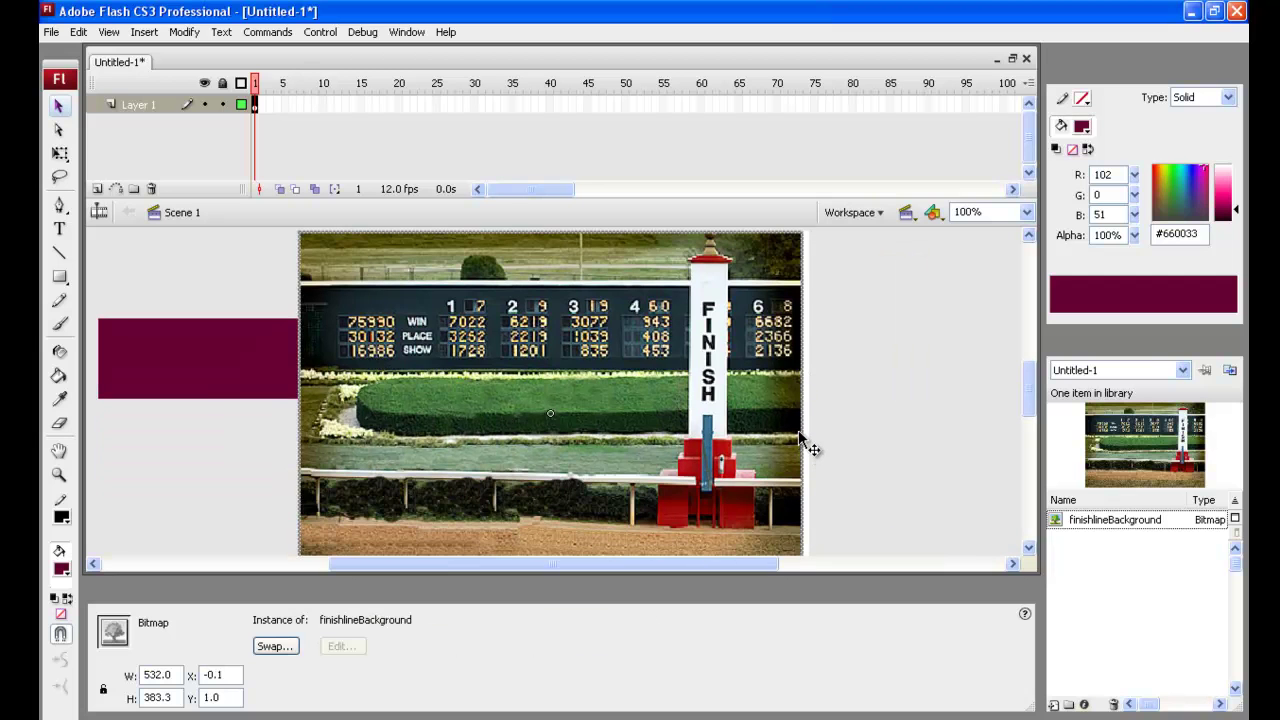
{"action": "left_click", "coordinate": [59, 153]}
{"action": "left_click_drag", "start_coordinate": [803, 413], "coordinate": [762, 414]}
{"action": "left_click", "coordinate": [216, 366]}
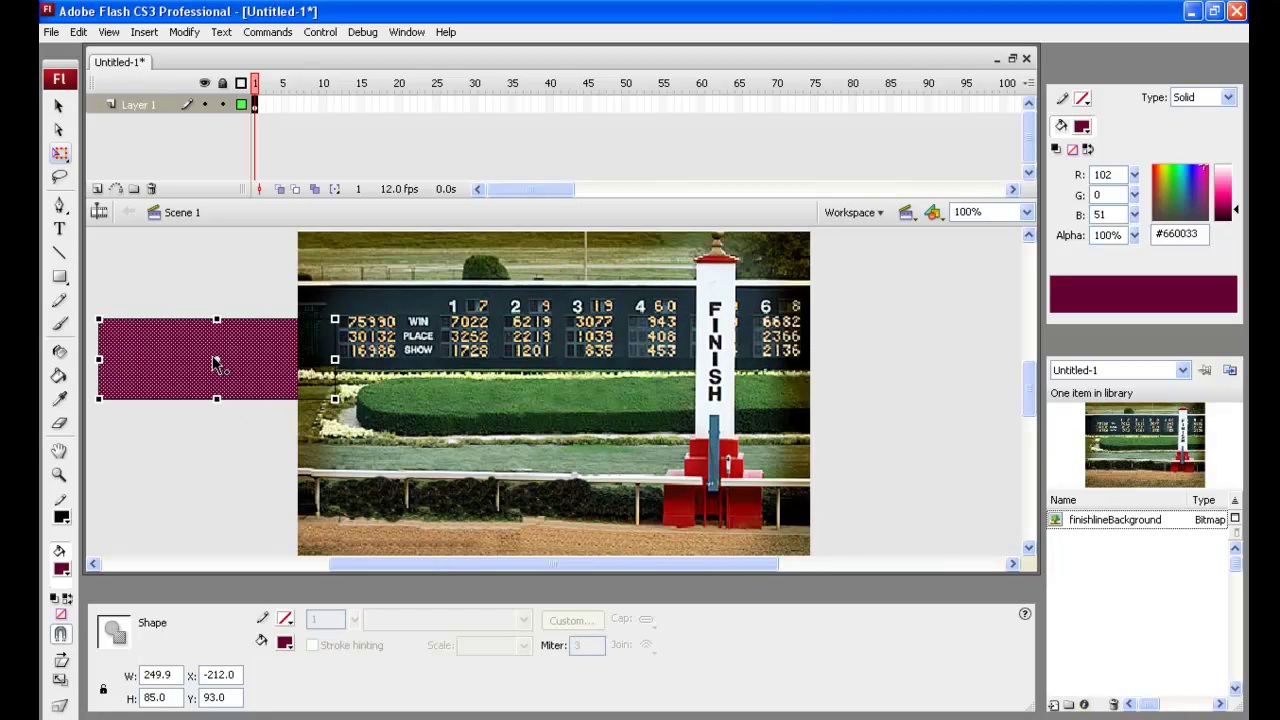
{"action": "right_click", "coordinate": [231, 353]}
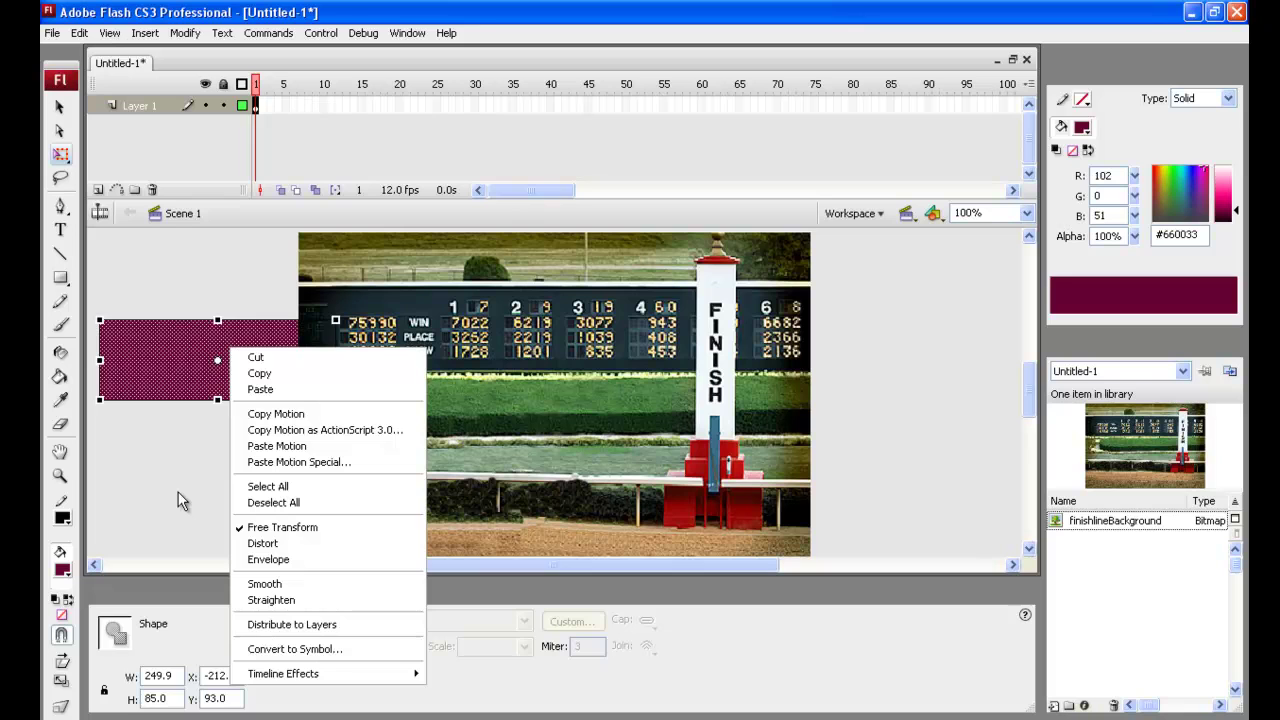
{"action": "left_click", "coordinate": [181, 500]}
{"action": "left_click", "coordinate": [203, 367]}
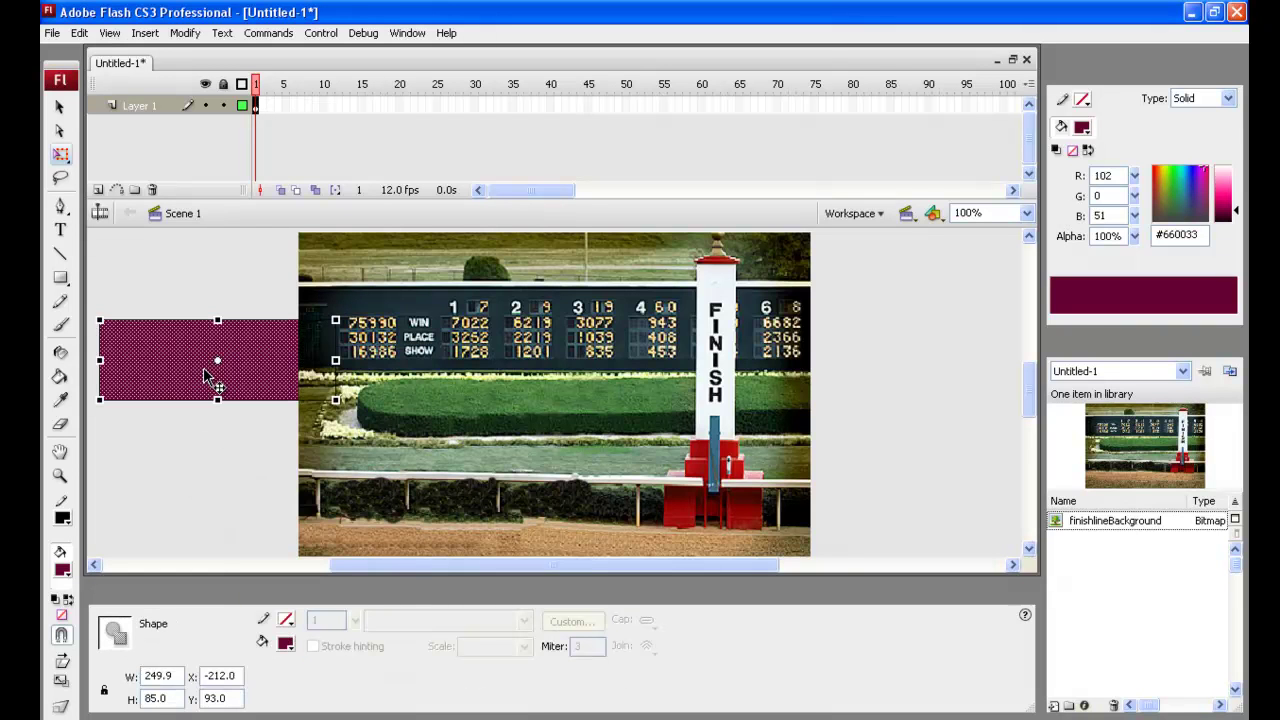
{"action": "right_click", "coordinate": [204, 368]}
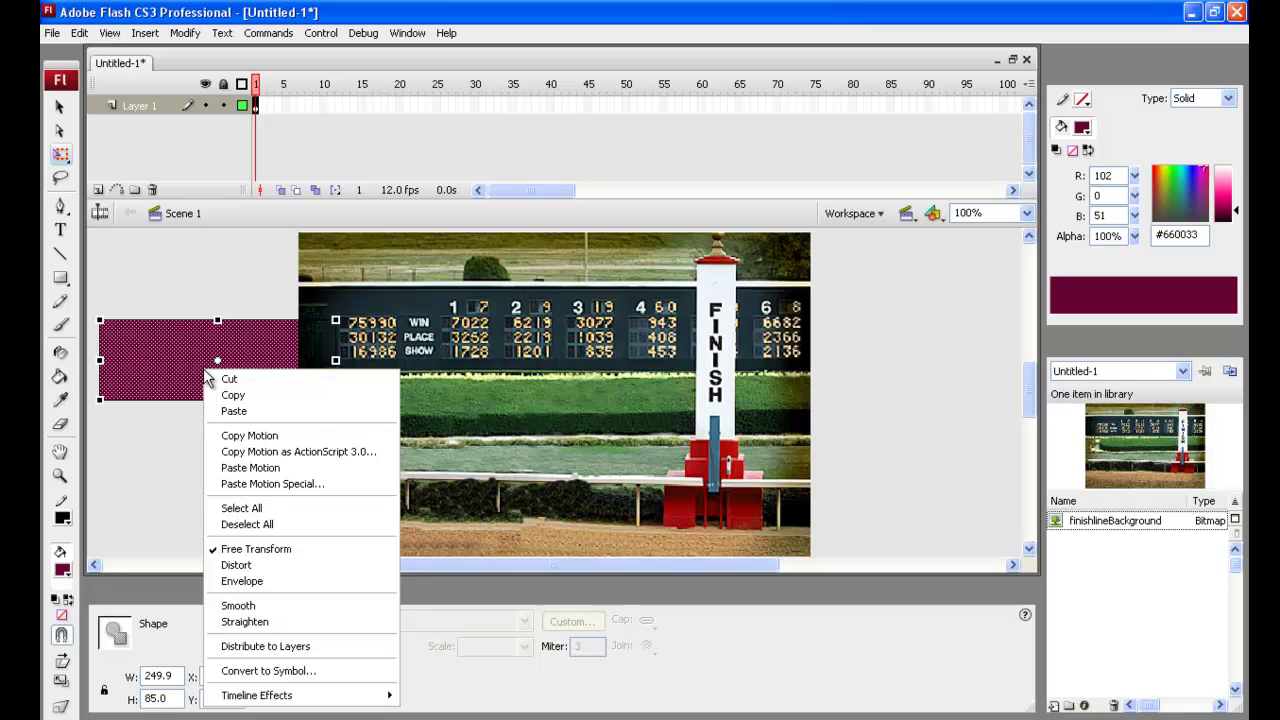
{"action": "left_click", "coordinate": [183, 464]}
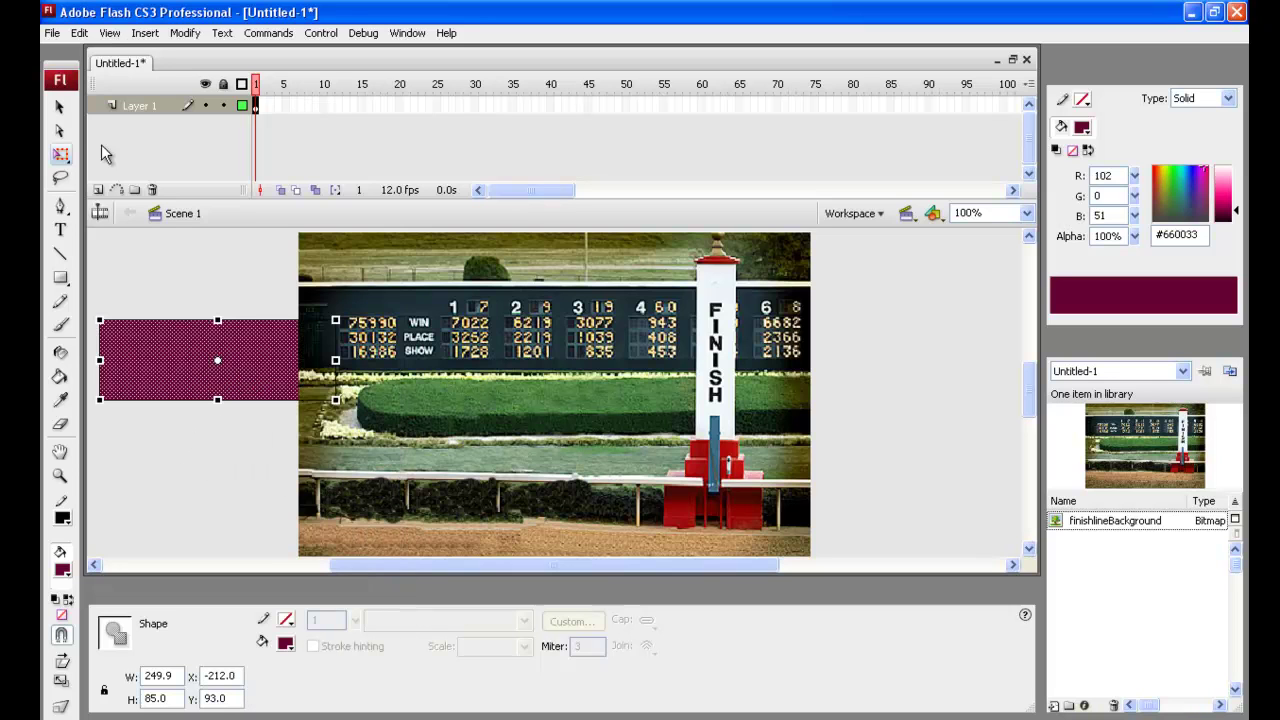
{"action": "left_click", "coordinate": [59, 106]}
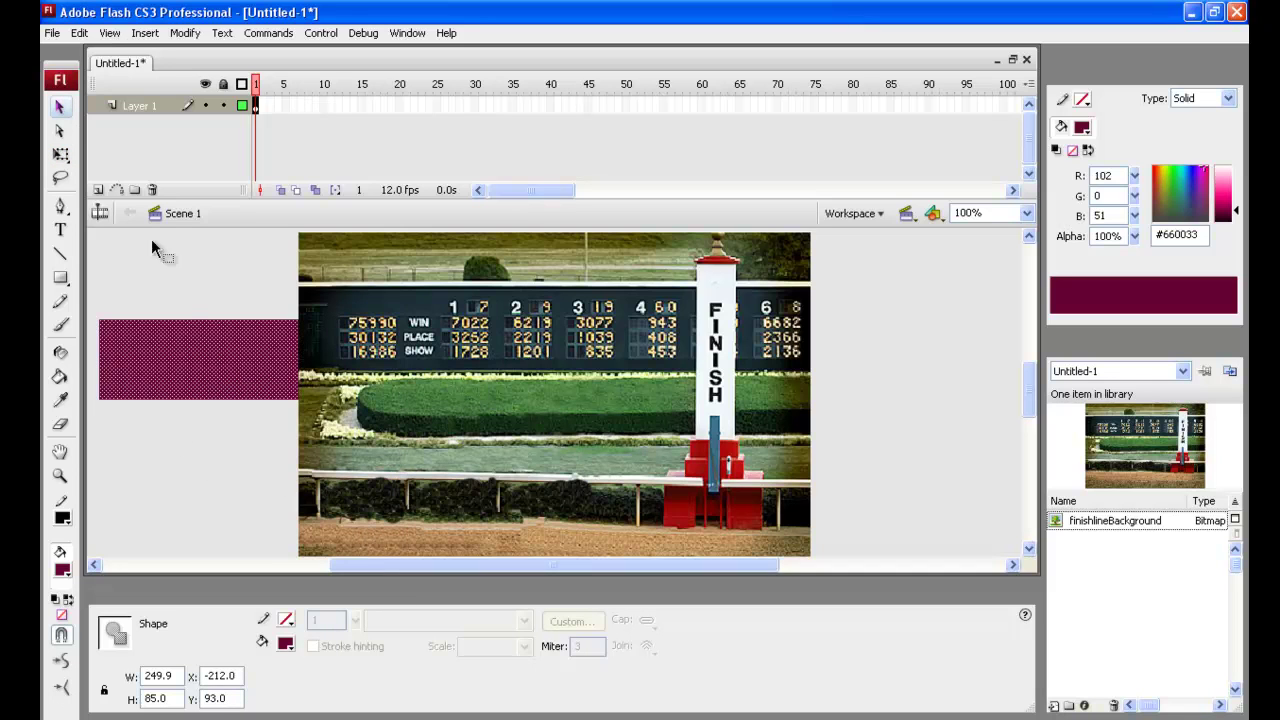
{"action": "right_click", "coordinate": [201, 356]}
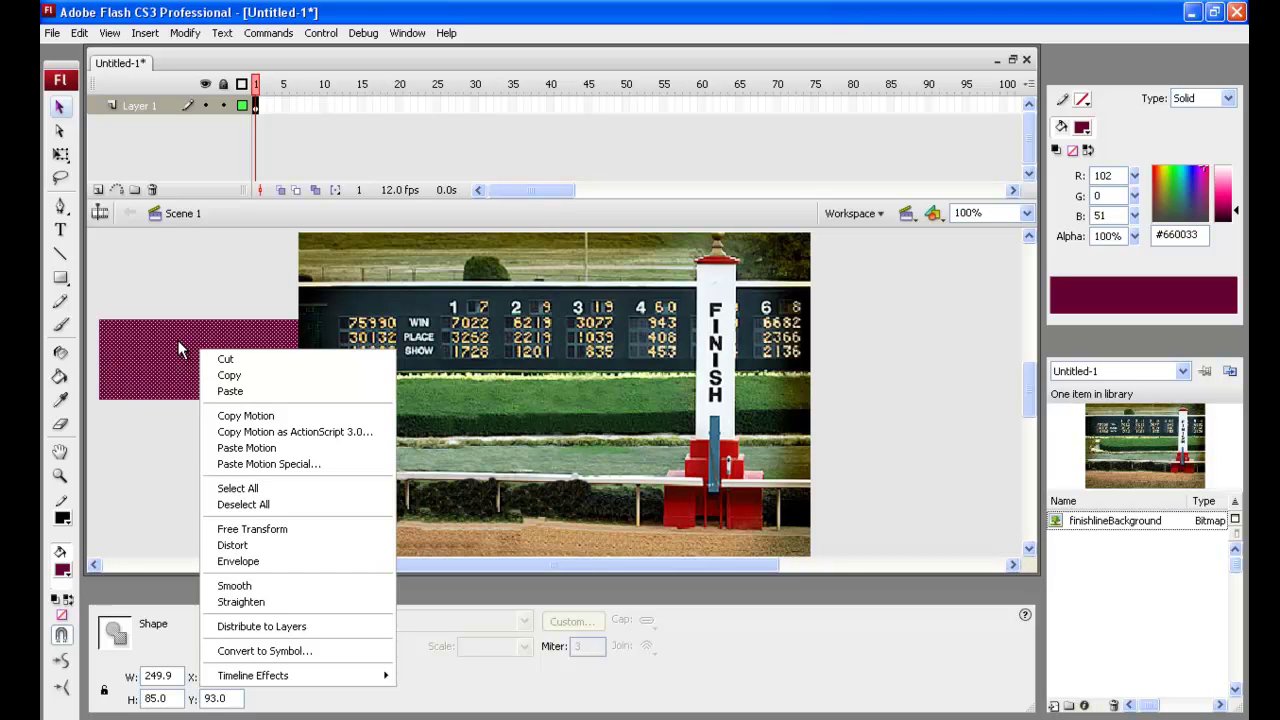
Step: At 50% zoom, select the maroon fill and outline and apply Modify > Combine Objects > Union
{"action": "key", "text": "Escape"}
{"action": "key", "text": "ctrl+minus"}
{"action": "left_click", "coordinate": [180, 348]}
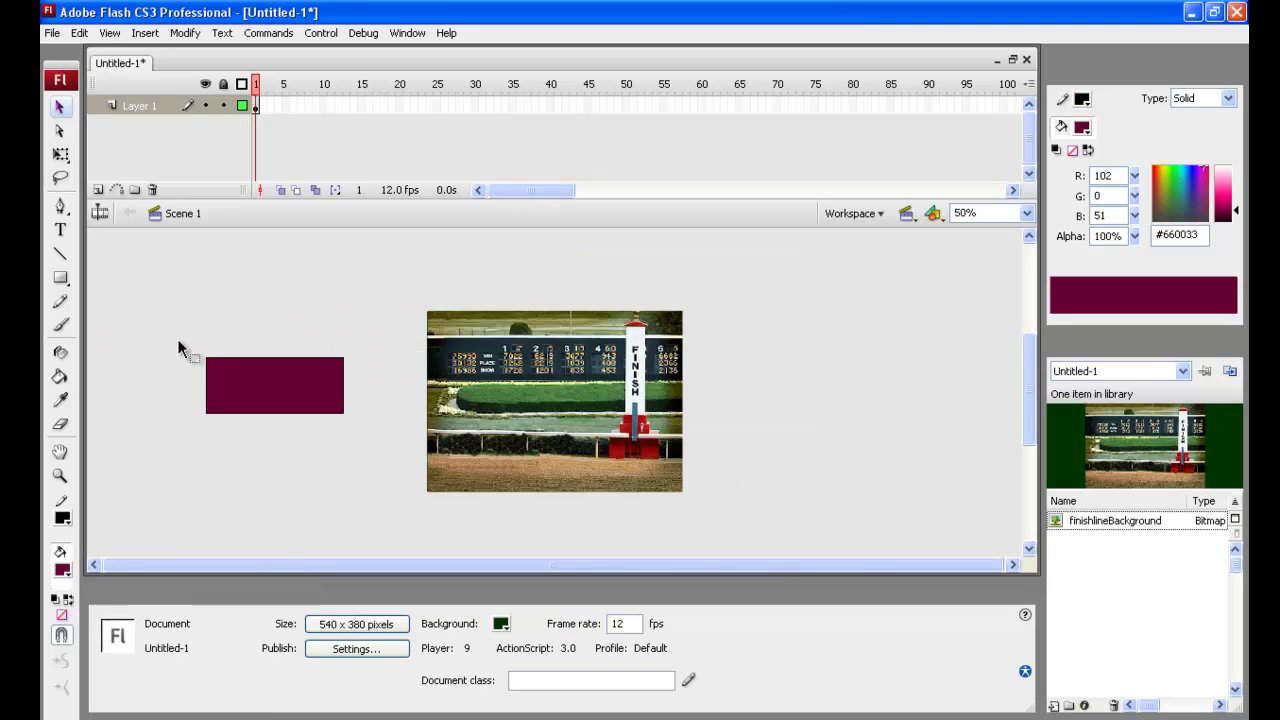
{"action": "left_click_drag", "start_coordinate": [182, 336], "coordinate": [367, 437]}
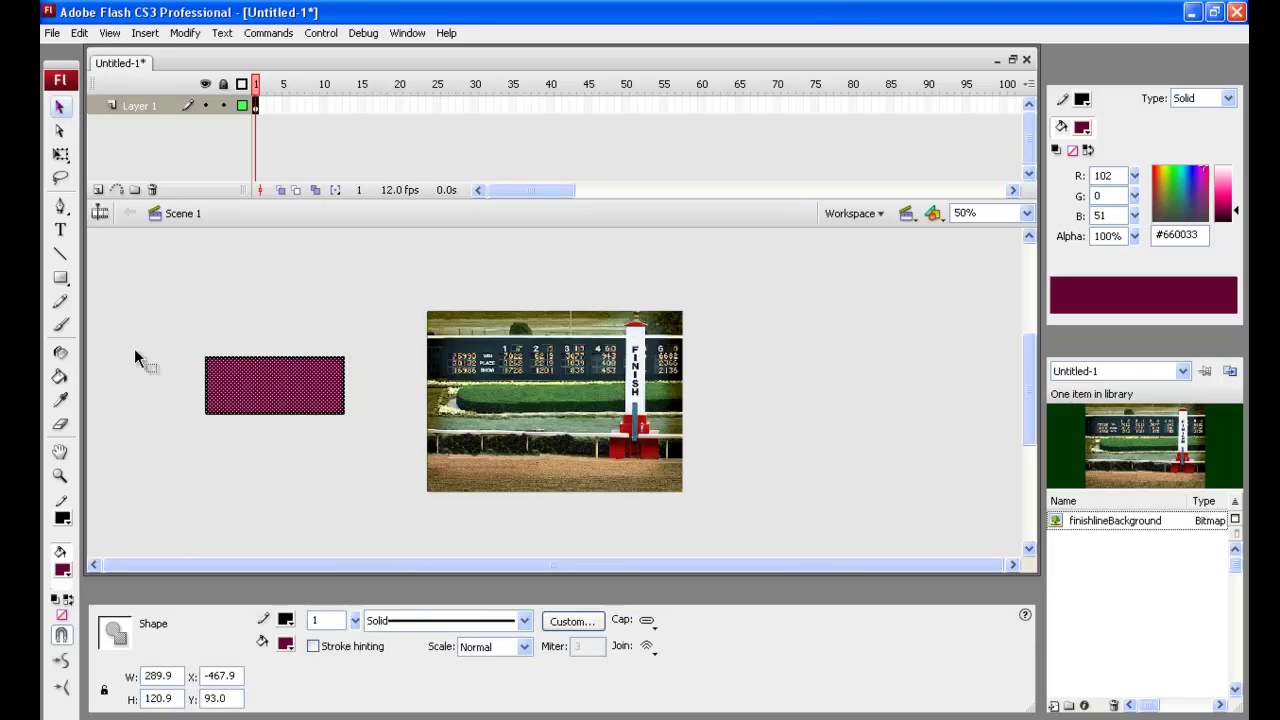
{"action": "left_click", "coordinate": [186, 34]}
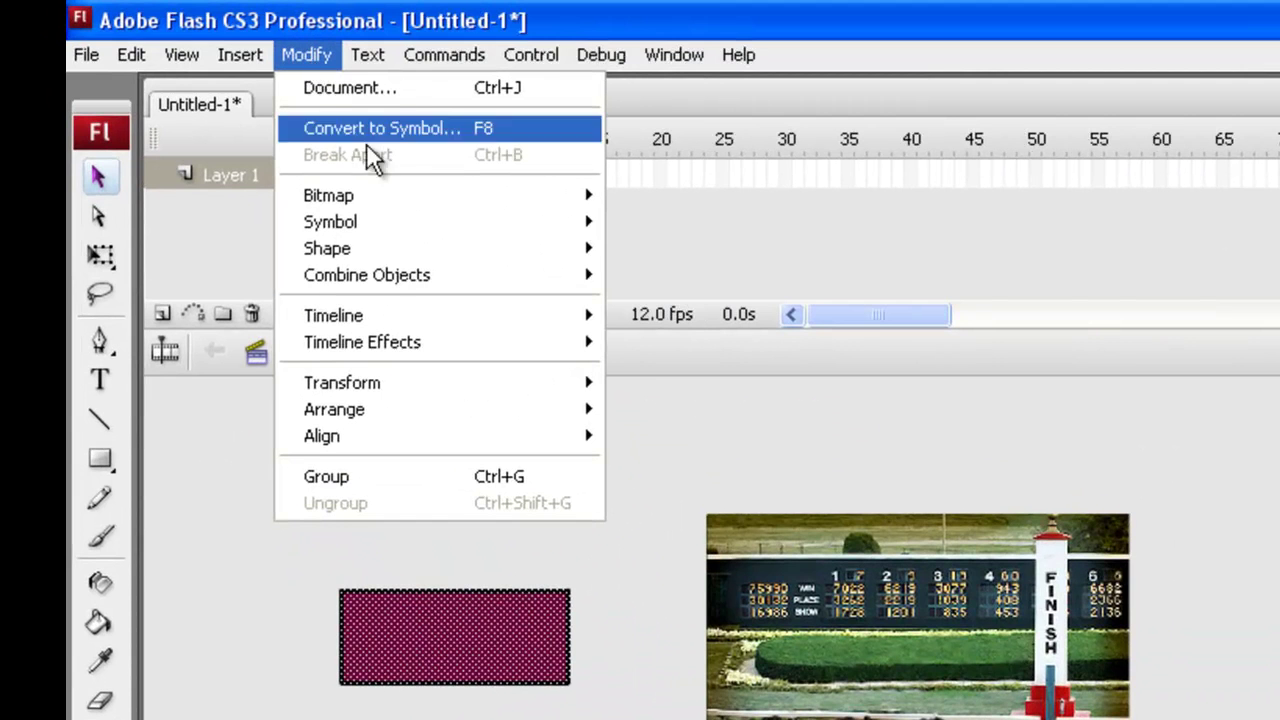
{"action": "mouse_move", "coordinate": [455, 275]}
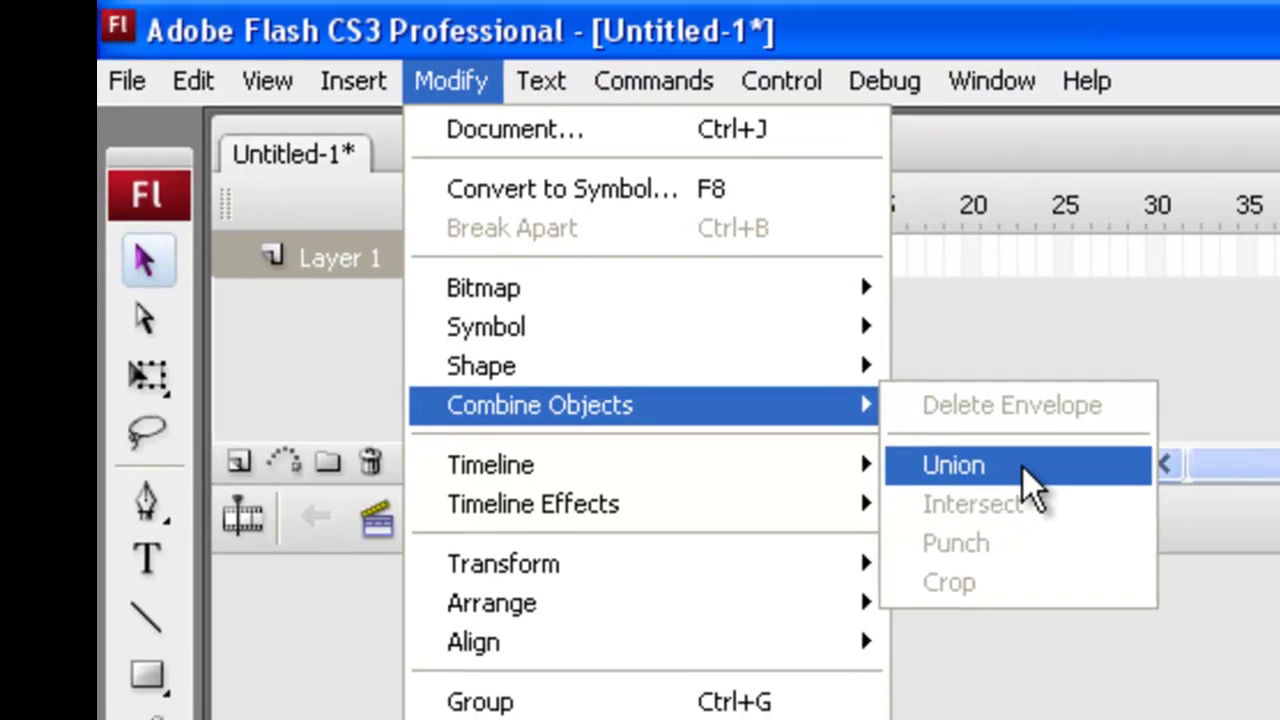
{"action": "left_click", "coordinate": [1035, 476]}
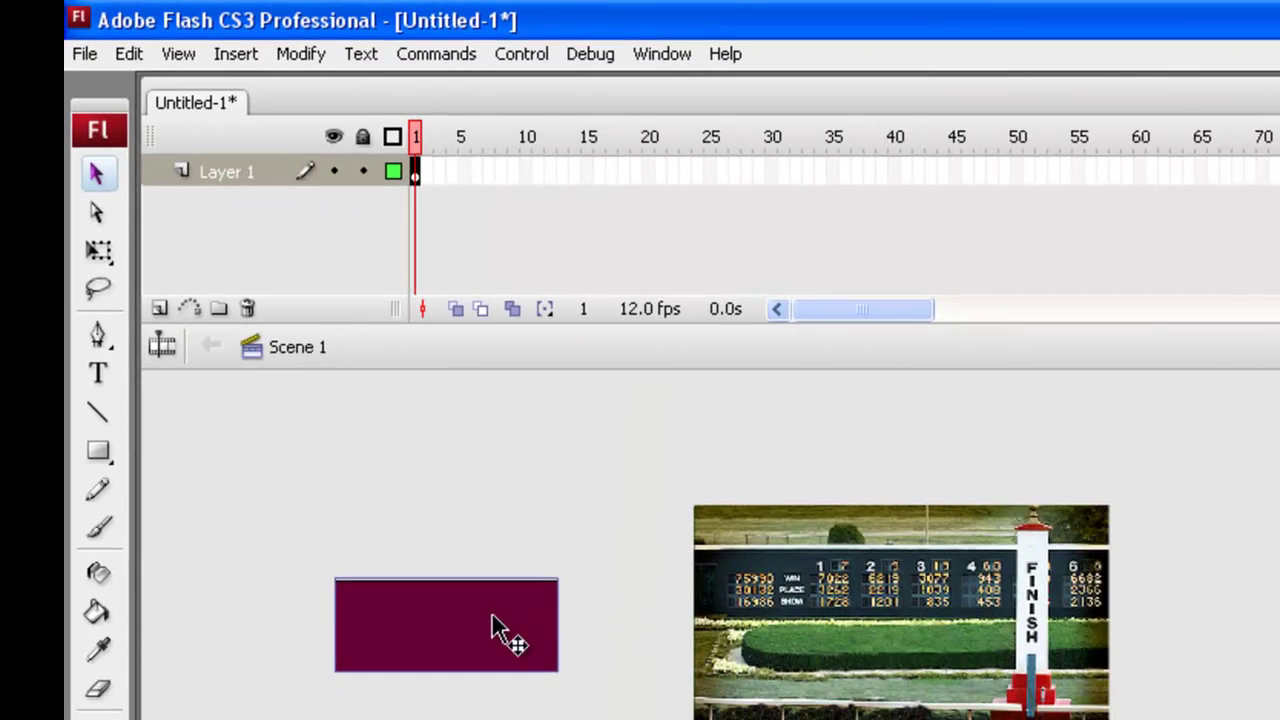
{"action": "mouse_move", "coordinate": [492, 625]}
{"action": "left_mouse_down"}
{"action": "mouse_move", "coordinate": [523, 537]}
{"action": "mouse_move", "coordinate": [529, 634]}
{"action": "mouse_move", "coordinate": [516, 624]}
{"action": "left_mouse_up"}
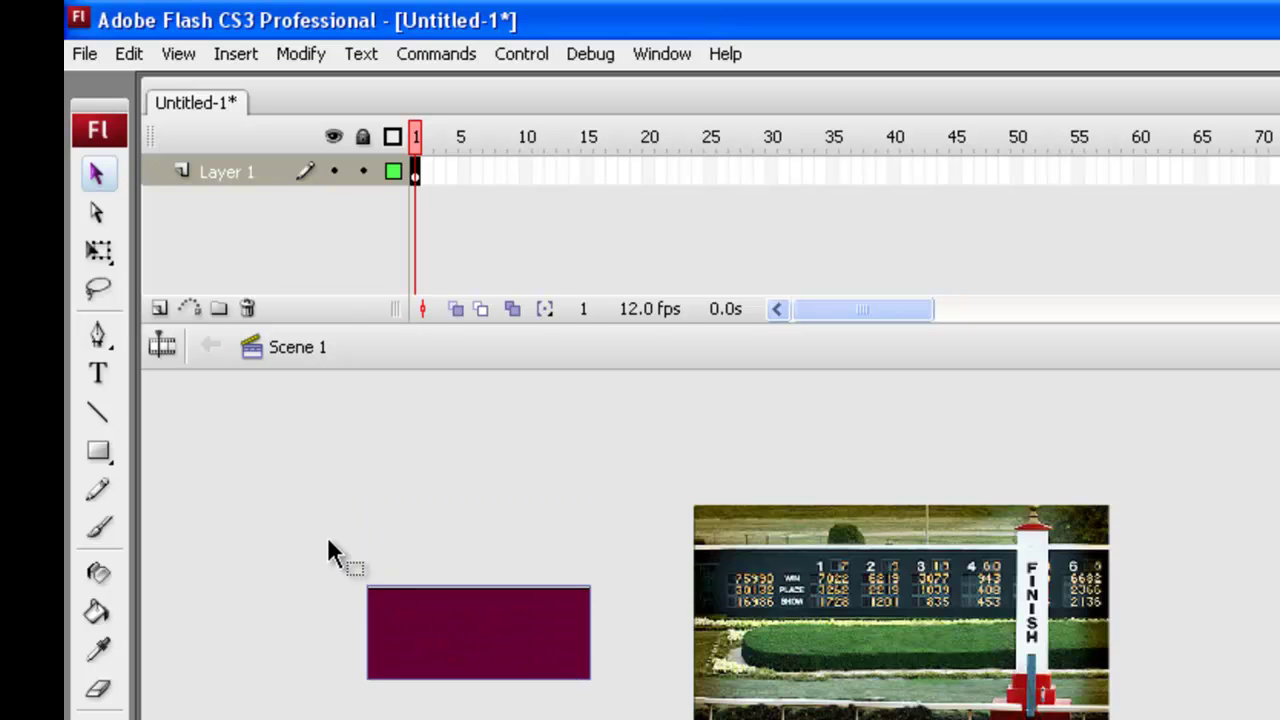
{"action": "left_click_drag", "start_coordinate": [328, 538], "coordinate": [612, 712]}
Step: Bring the maroon rectangle in front of the photo, move it onto the scoreboard, and show transform handles
{"action": "right_click", "coordinate": [447, 616]}
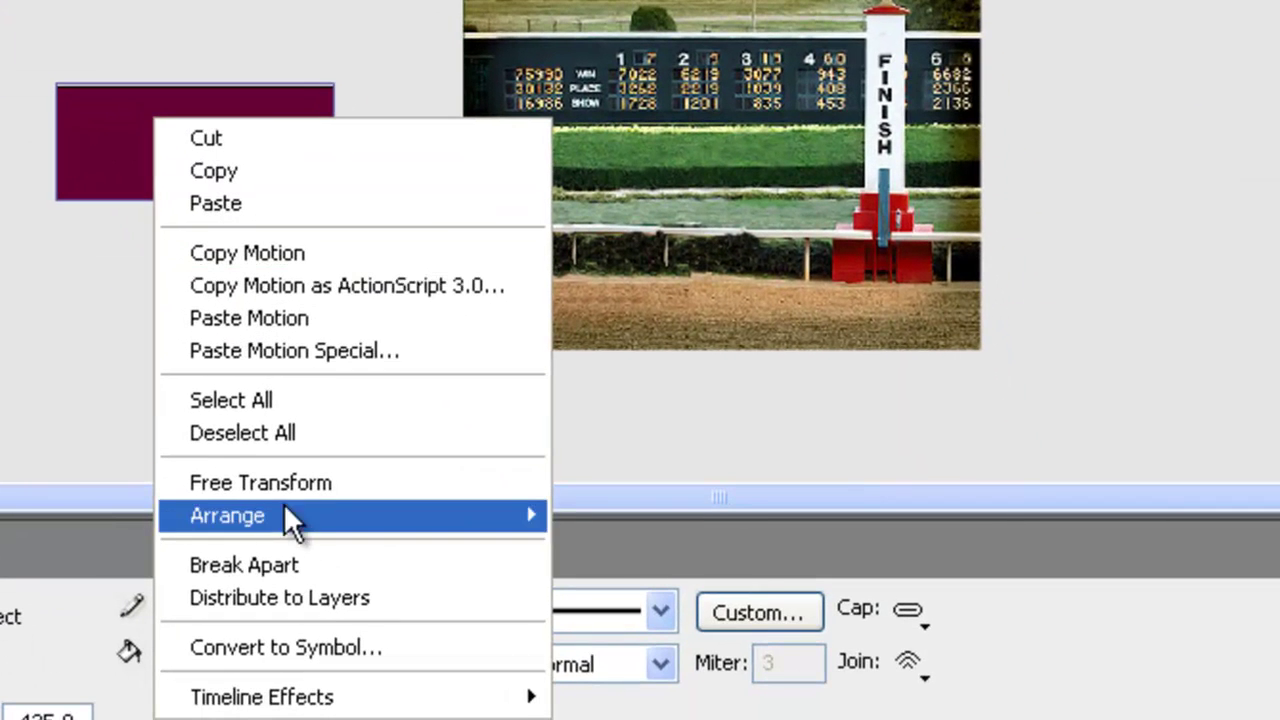
{"action": "mouse_move", "coordinate": [291, 516]}
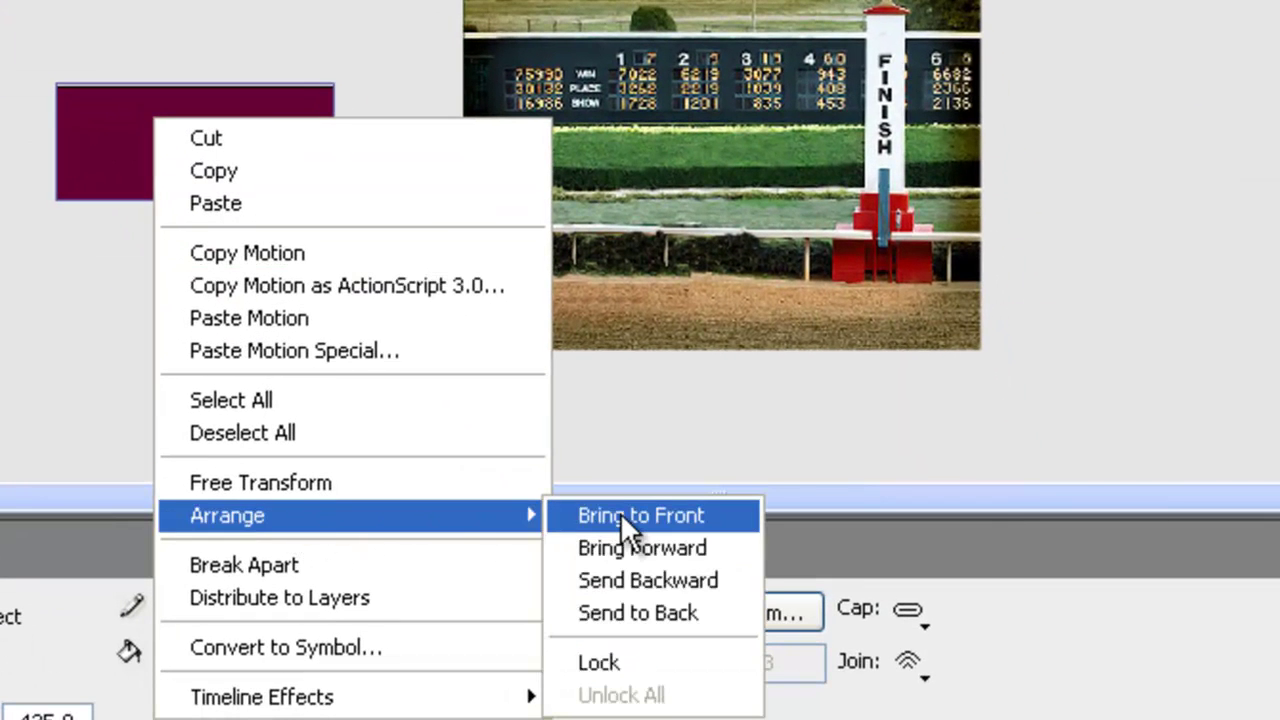
{"action": "left_click", "coordinate": [620, 512]}
{"action": "left_click_drag", "start_coordinate": [189, 157], "coordinate": [613, 90]}
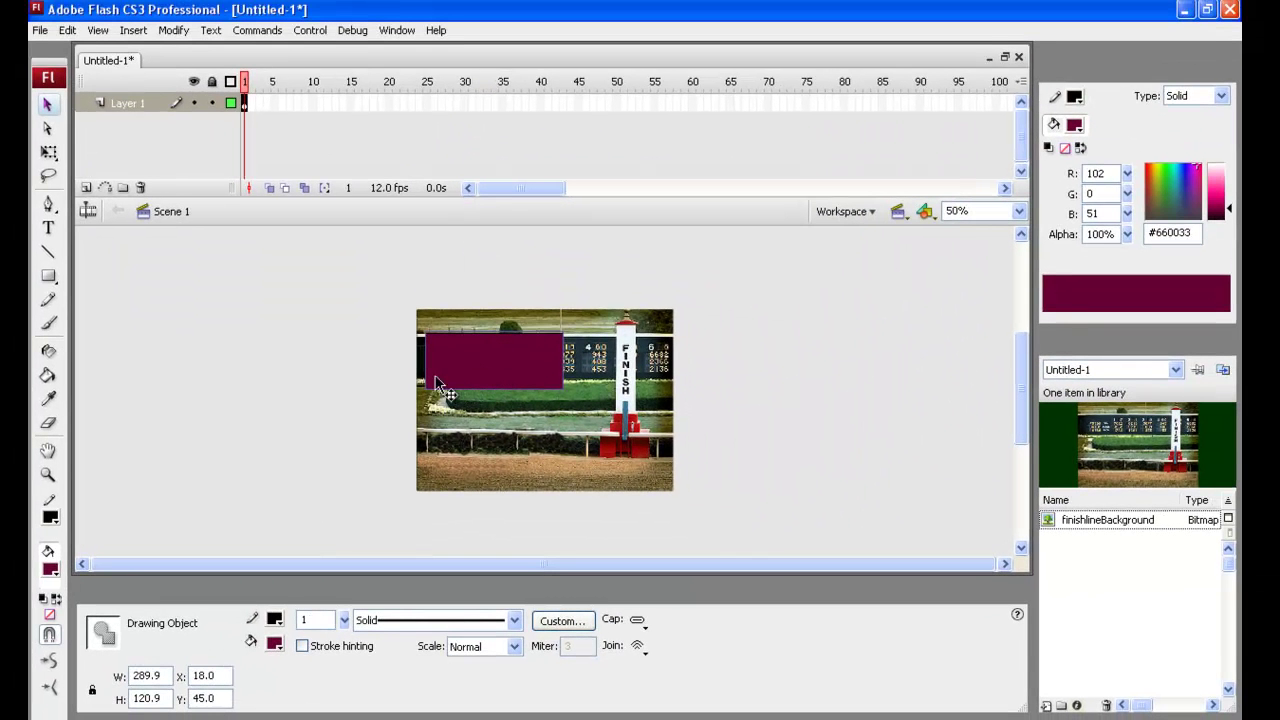
{"action": "left_click", "coordinate": [49, 152]}
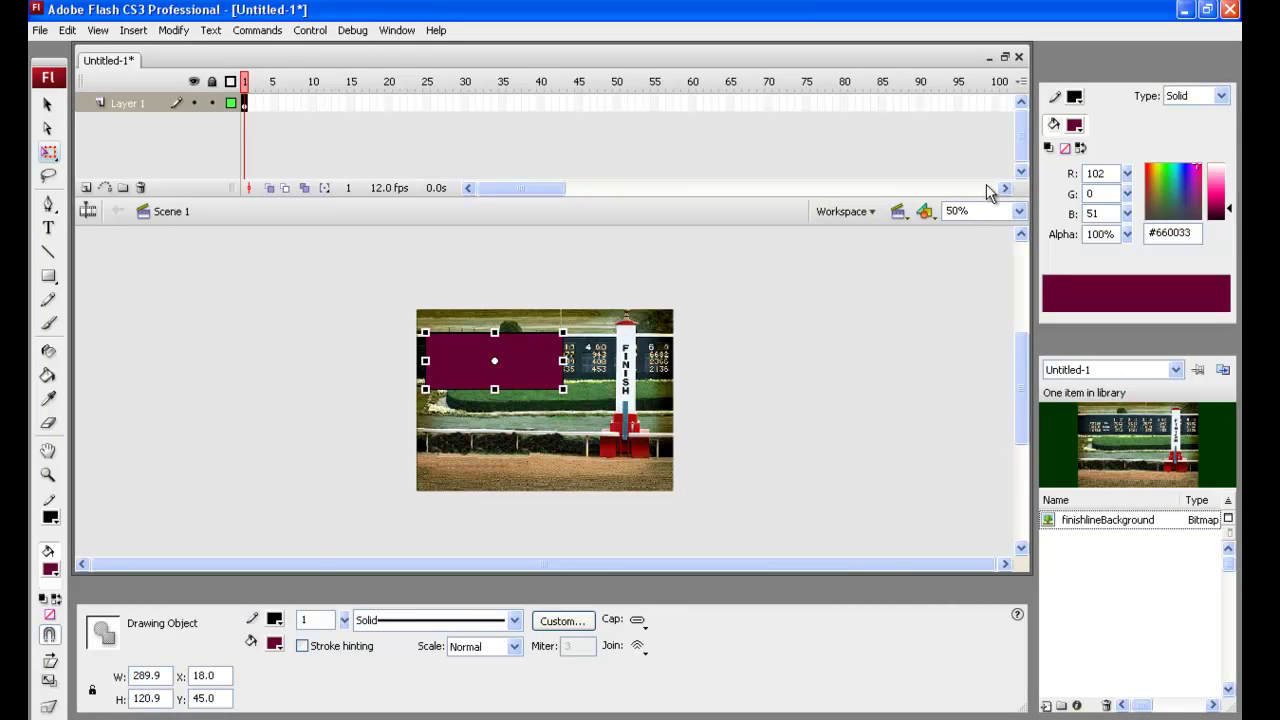
Step: At 100% zoom, resize the maroon rectangle to 262 x 89 at X 17.9, Y 54.0
{"action": "left_click", "coordinate": [1019, 211]}
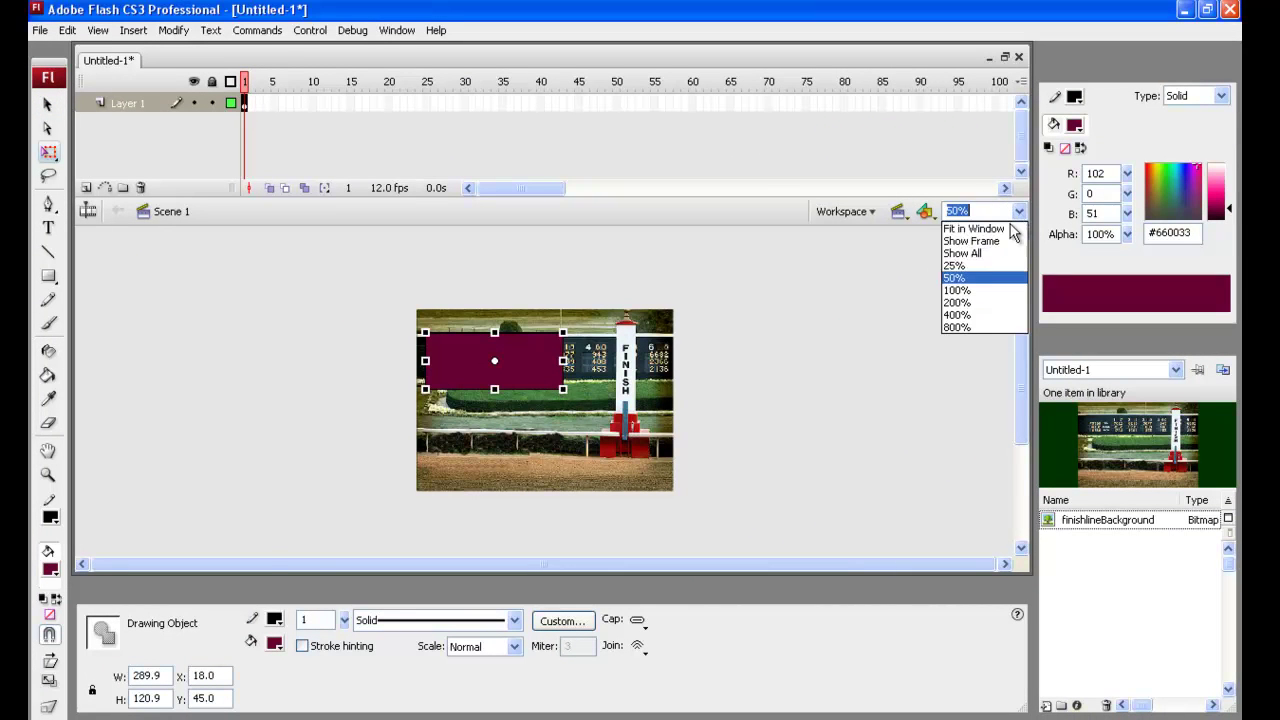
{"action": "left_click", "coordinate": [958, 290]}
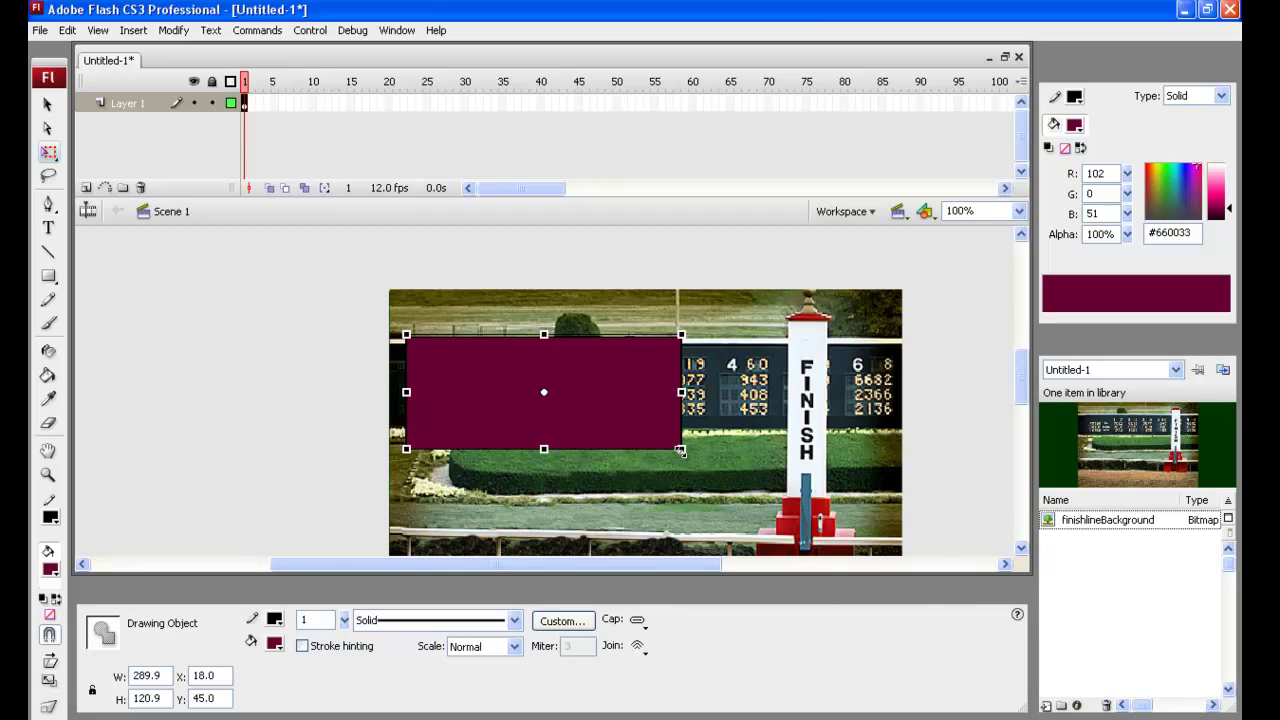
{"action": "left_click_drag", "start_coordinate": [680, 451], "coordinate": [674, 426]}
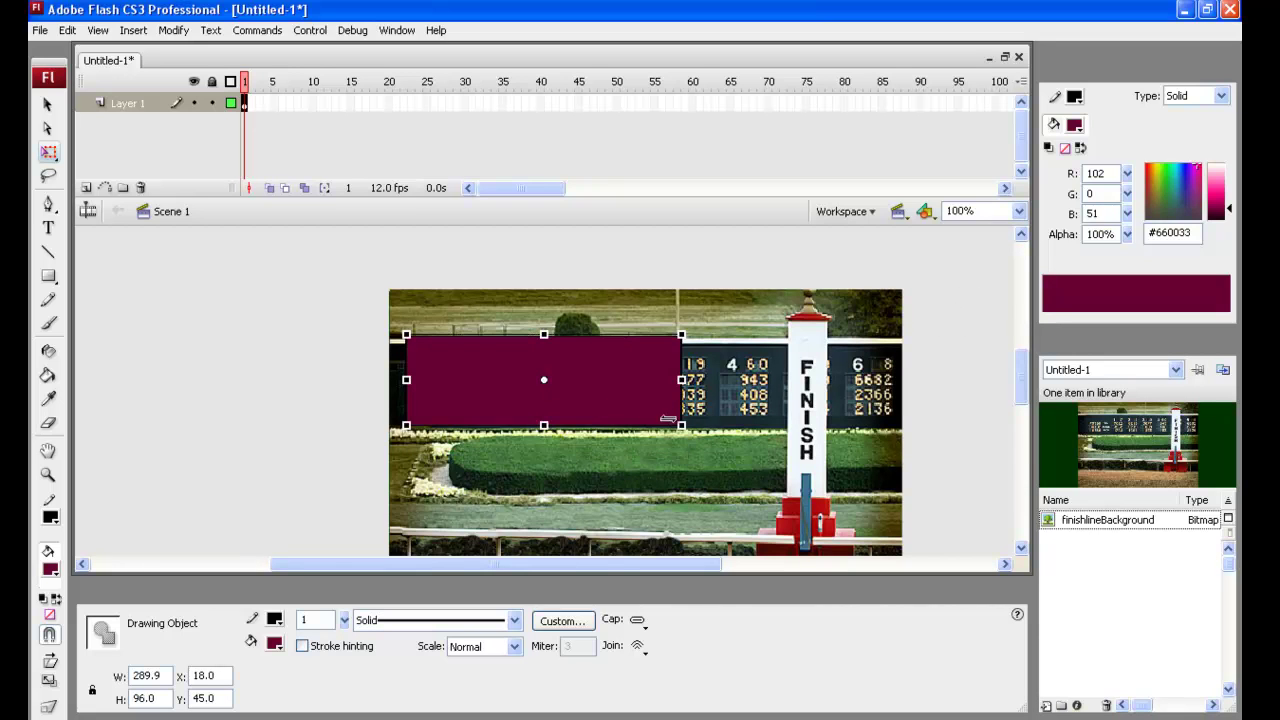
{"action": "mouse_move", "coordinate": [634, 387]}
{"action": "left_mouse_down"}
{"action": "mouse_move", "coordinate": [645, 391]}
{"action": "mouse_move", "coordinate": [630, 400]}
{"action": "mouse_move", "coordinate": [662, 392]}
{"action": "mouse_move", "coordinate": [611, 391]}
{"action": "left_mouse_up"}
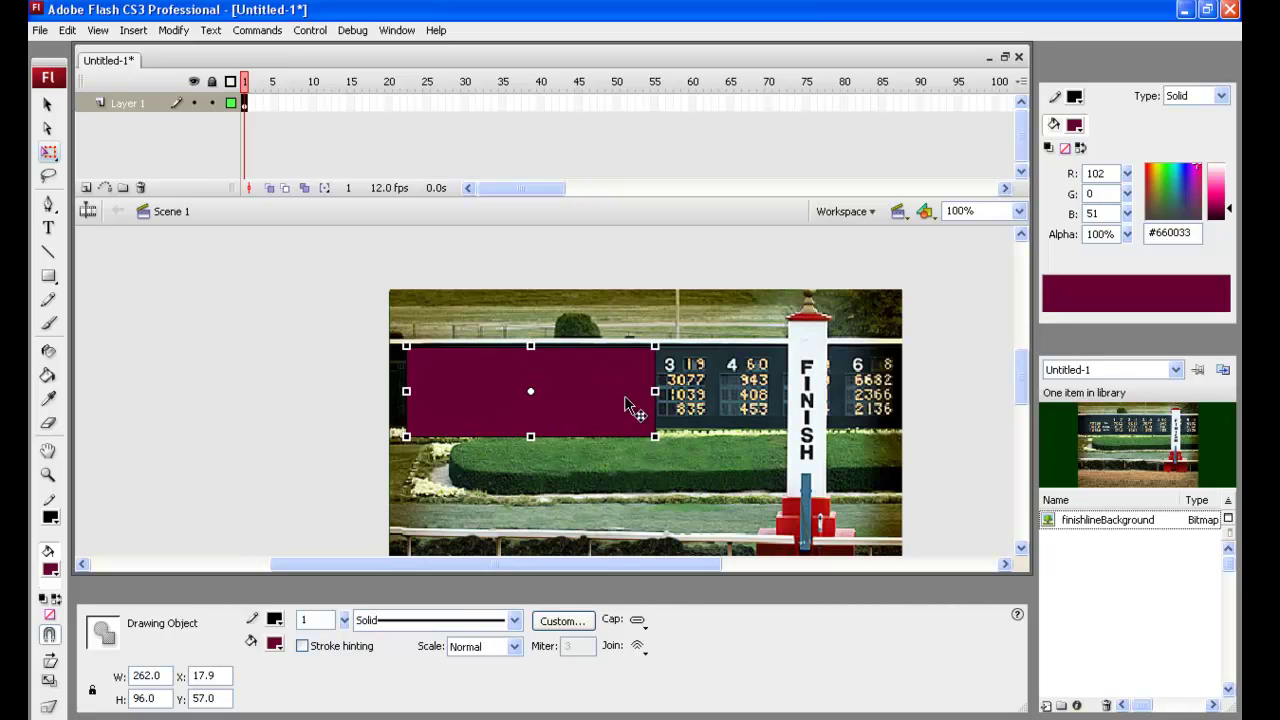
{"action": "left_click_drag", "start_coordinate": [530, 437], "coordinate": [530, 431]}
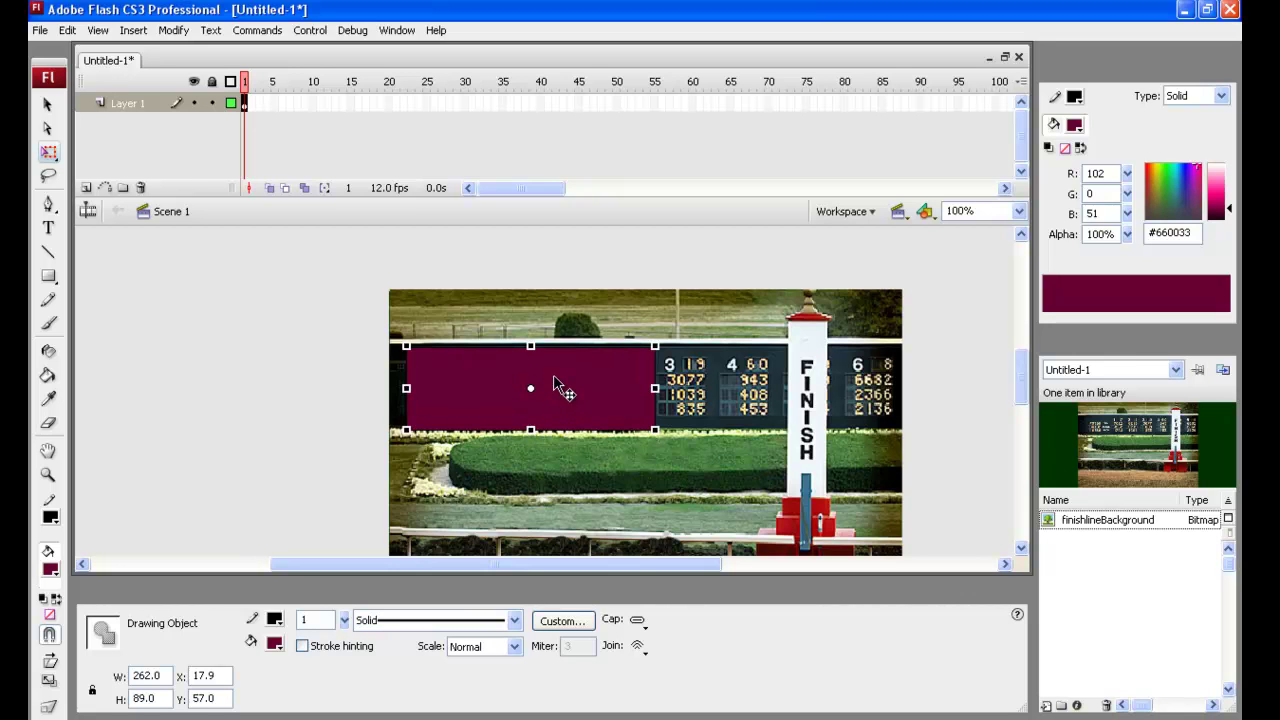
{"action": "left_click_drag", "start_coordinate": [553, 378], "coordinate": [554, 375]}
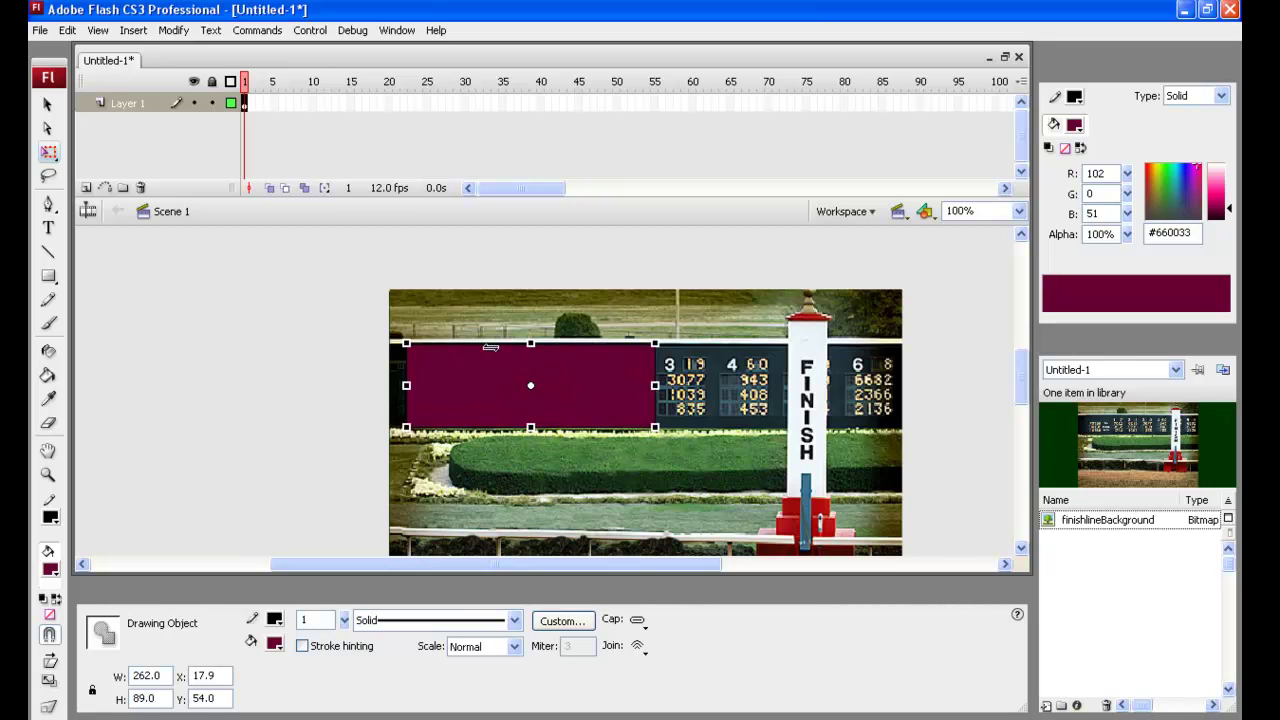
Step: Start a text box on the maroon rectangle with pale-yellow #FFFF99 text colour
{"action": "left_click", "coordinate": [349, 350]}
{"action": "left_click", "coordinate": [47, 228]}
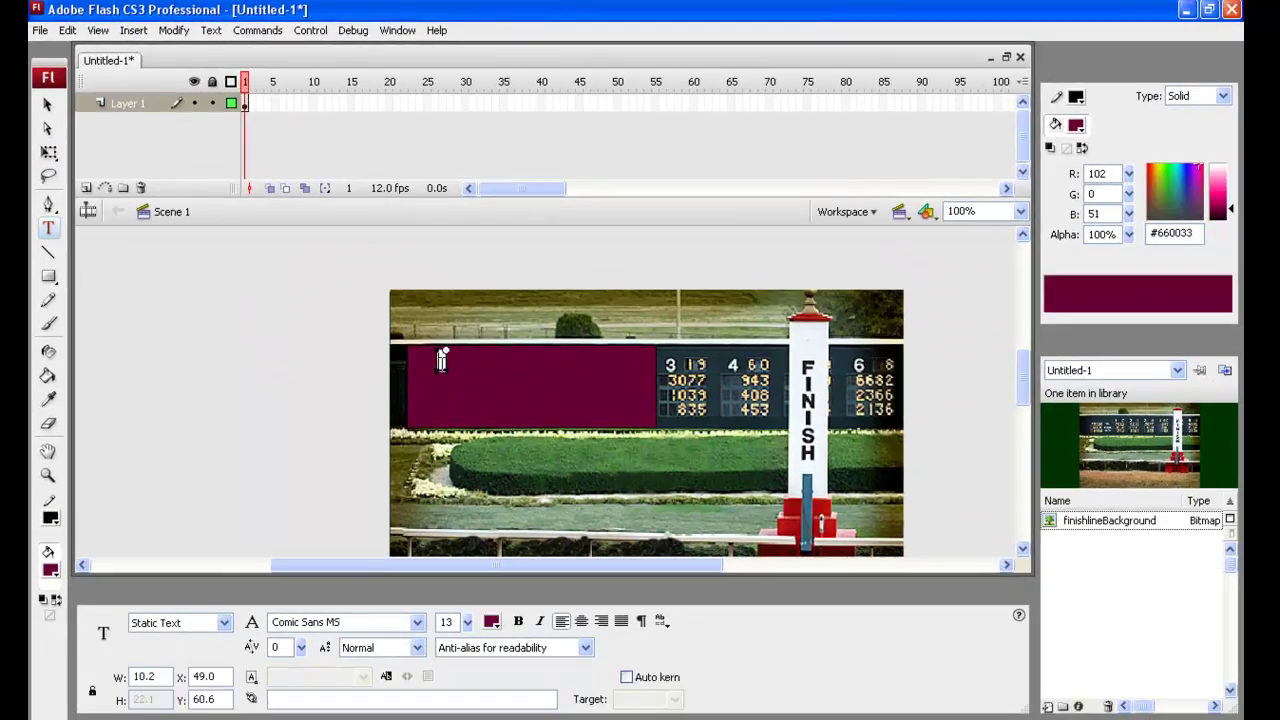
{"action": "left_click", "coordinate": [457, 349]}
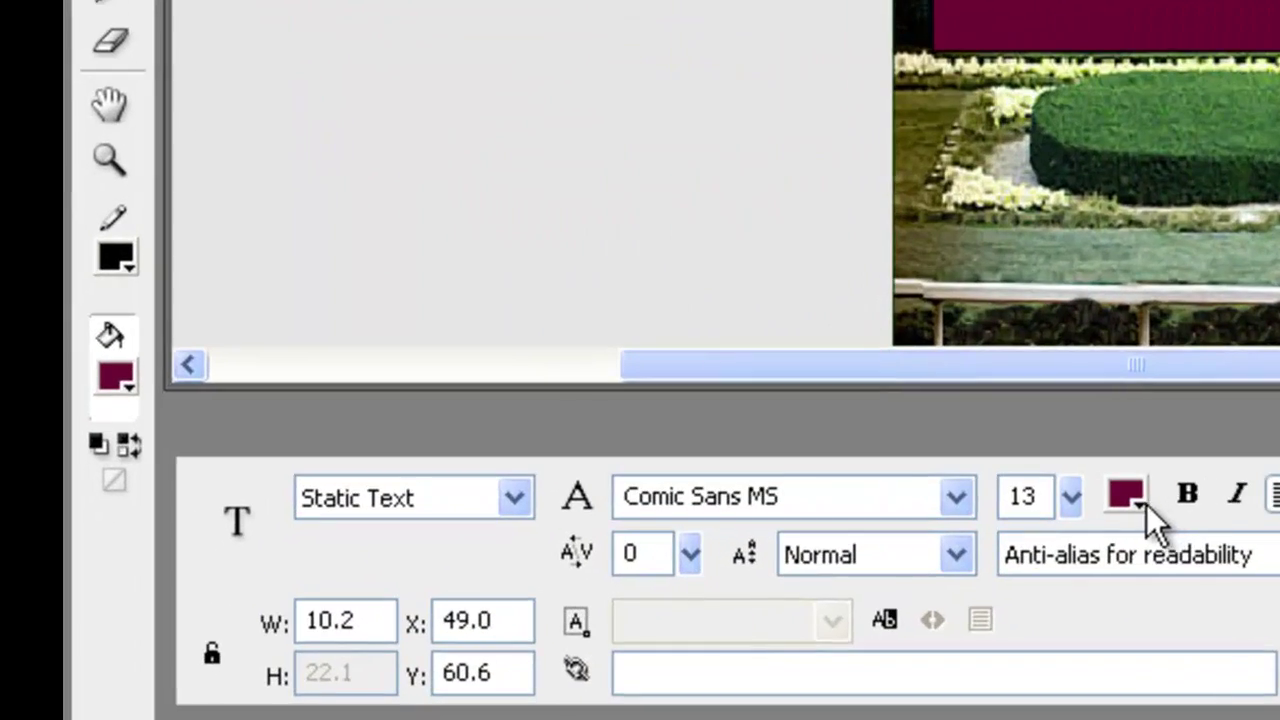
{"action": "left_click", "coordinate": [1001, 531]}
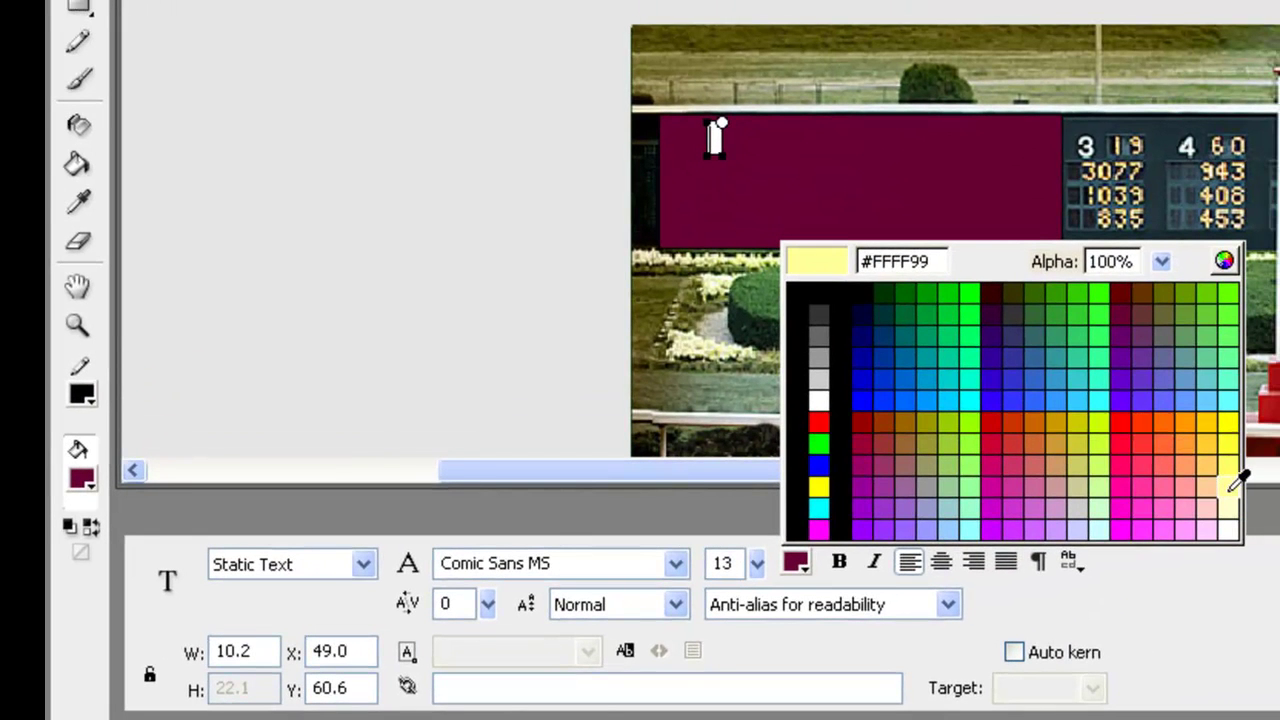
{"action": "left_click", "coordinate": [1231, 489]}
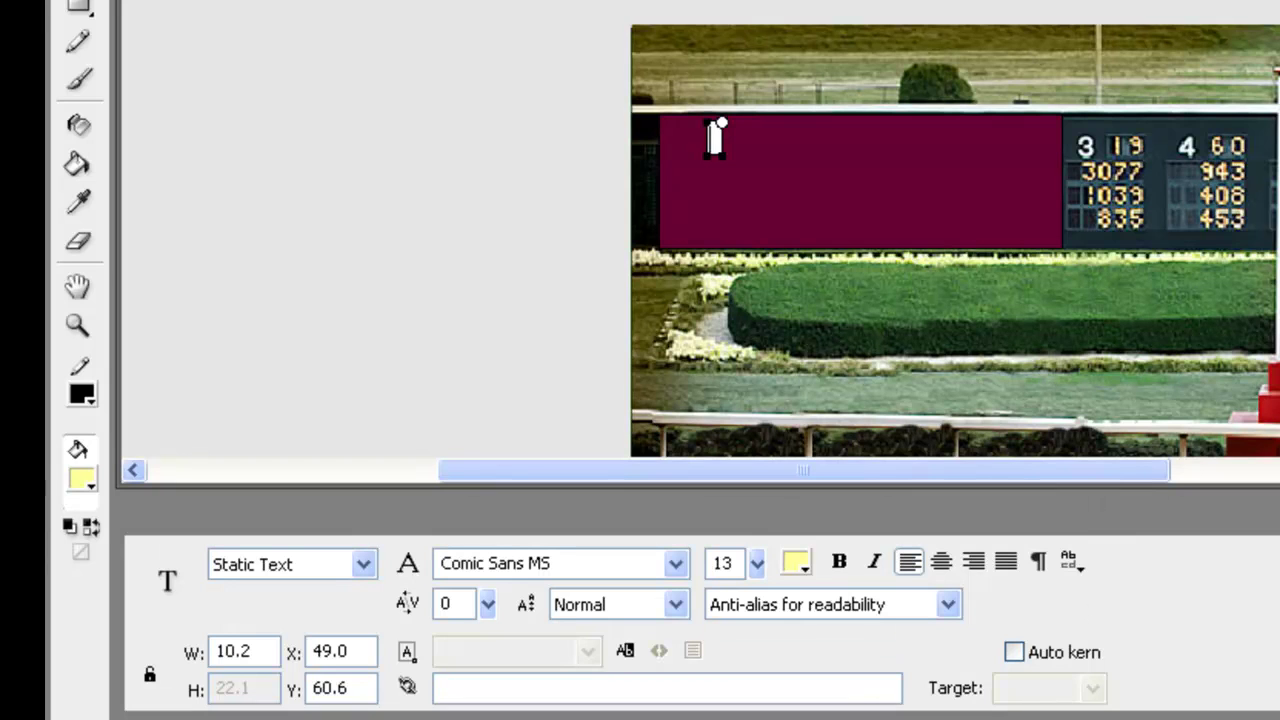
Step: Type the heading 'TWO HORSE RACE' and paste the instruction lines below it
{"action": "type", "text": "l"}
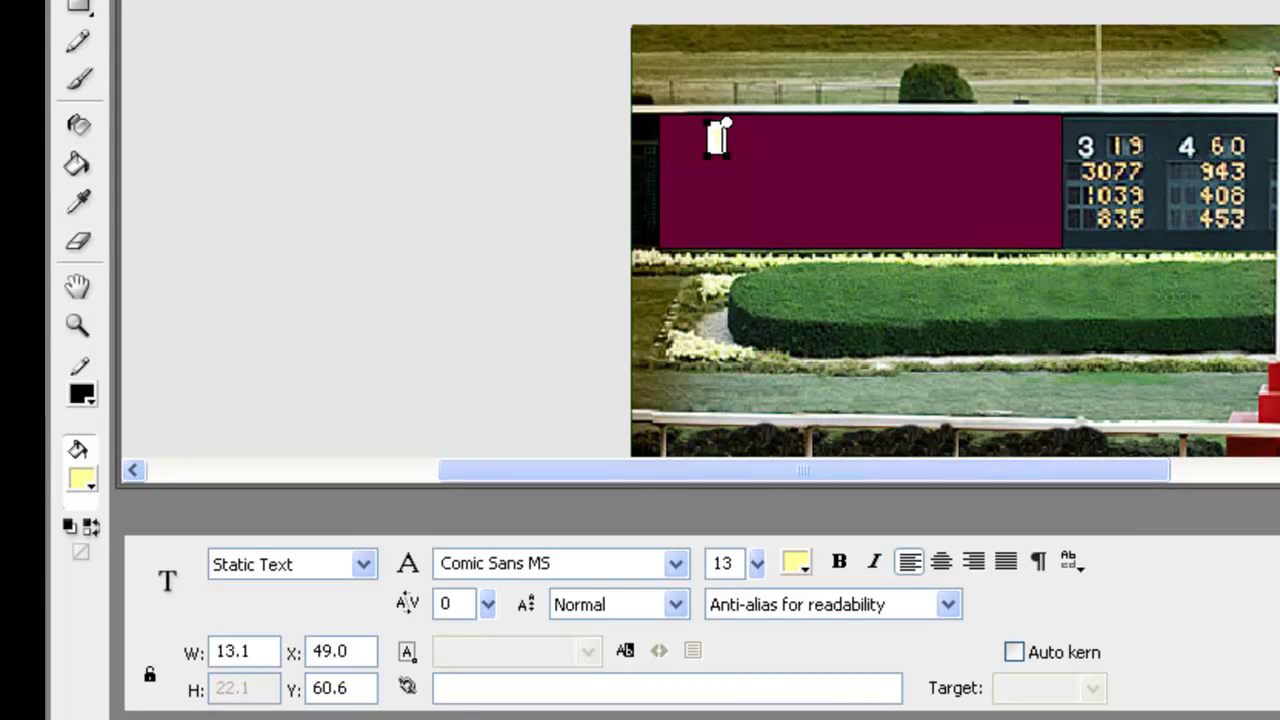
{"action": "type", "text": "WO H"}
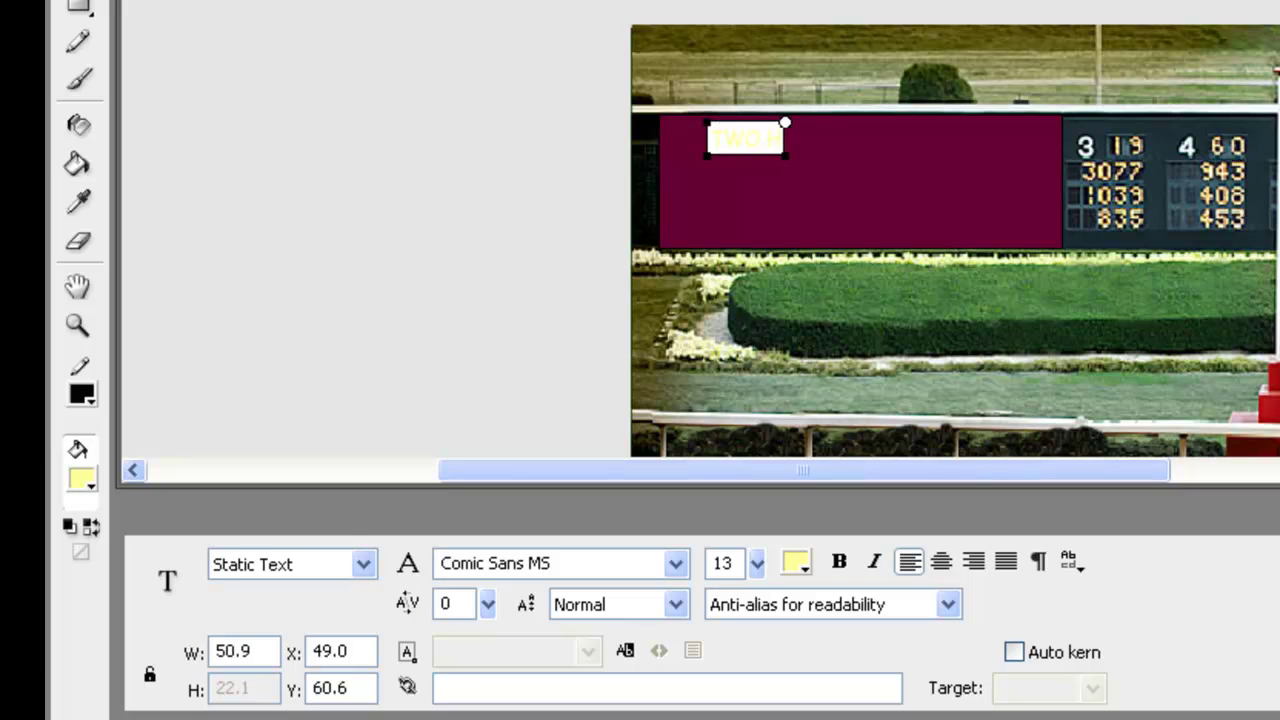
{"action": "type", "text": "ORSE RACE"}
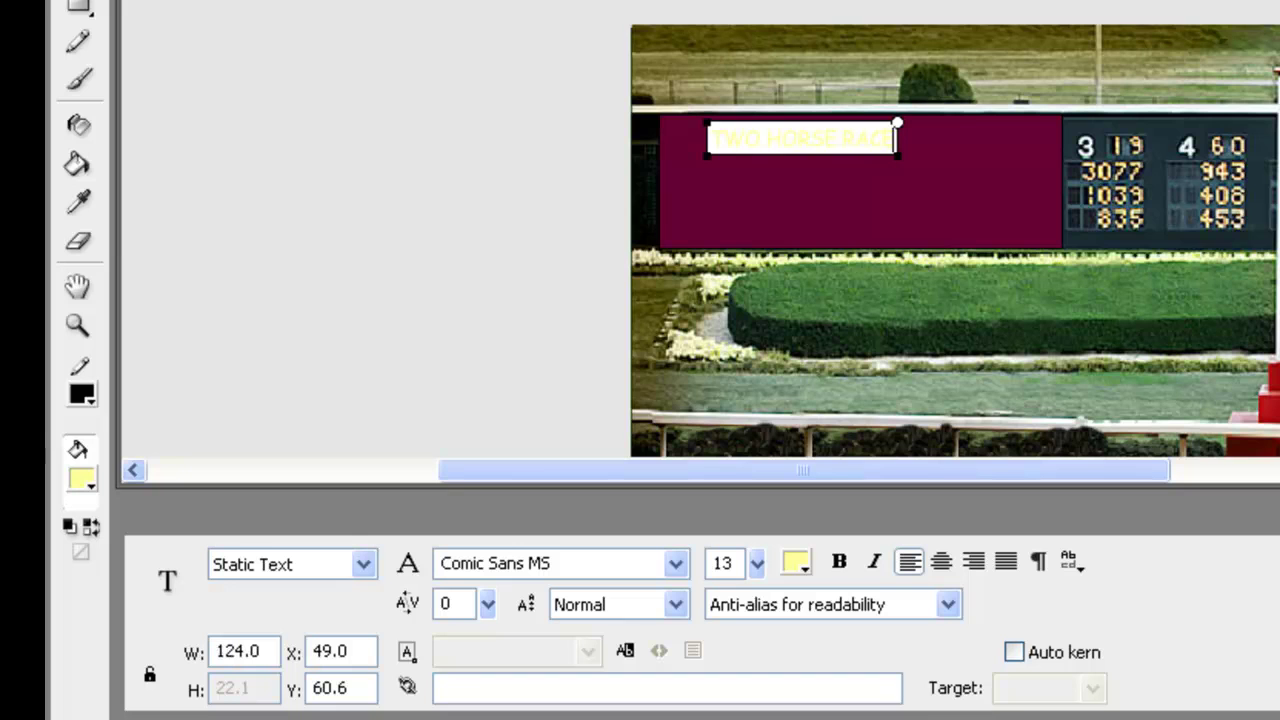
{"action": "key", "text": "Return"}
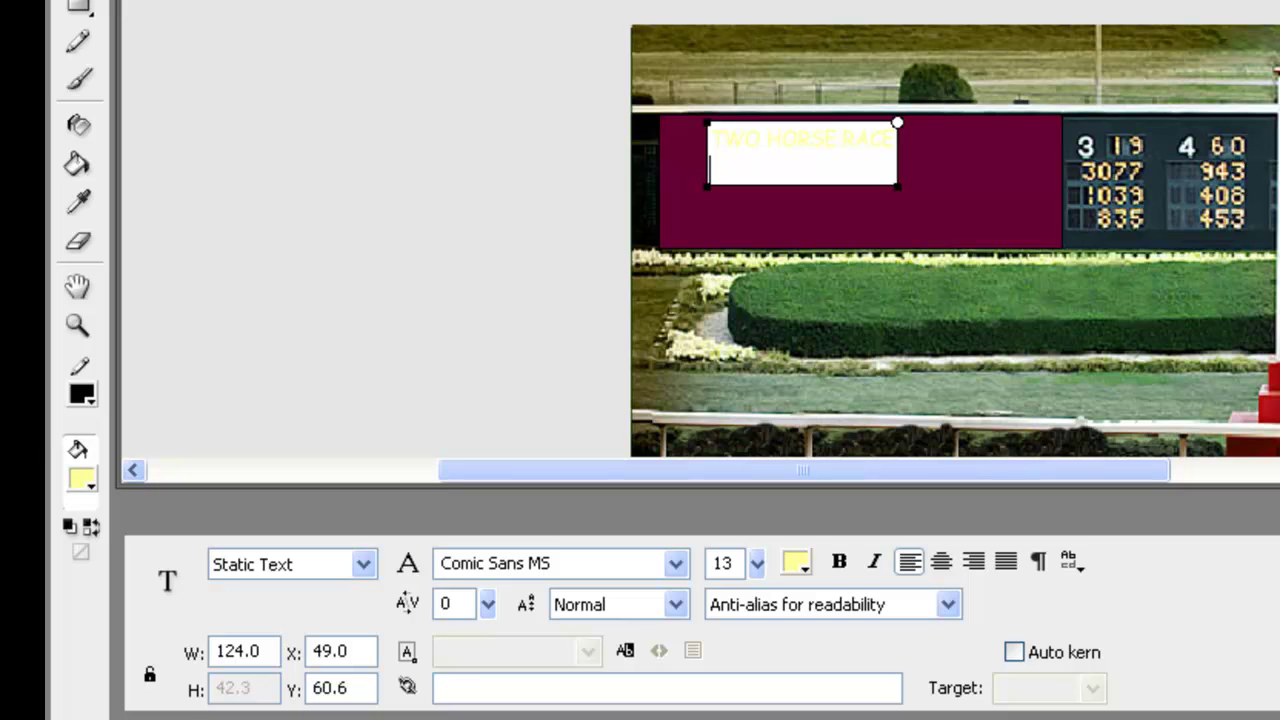
{"action": "type", "text": "Press the Start button and then use the right arrow key to ride Horse 2 to a brilliant photo finish."}
{"action": "key", "text": "Escape"}
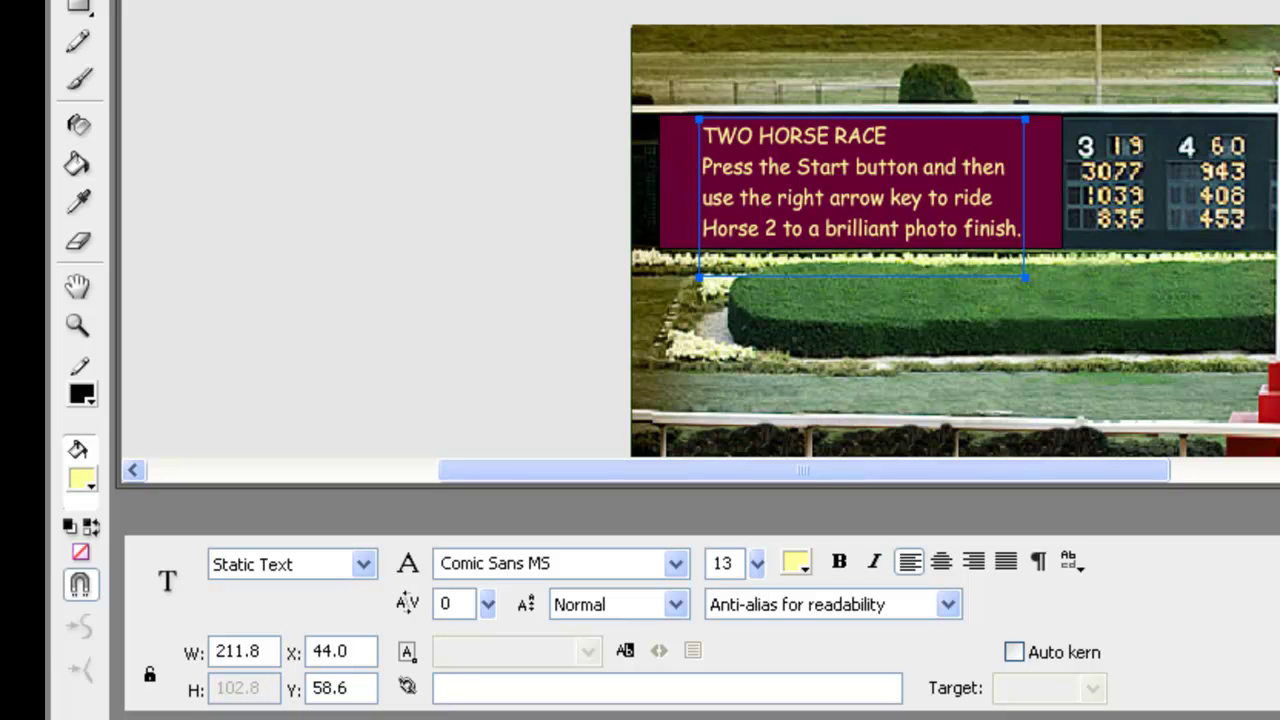
{"action": "left_click", "coordinate": [434, 246]}
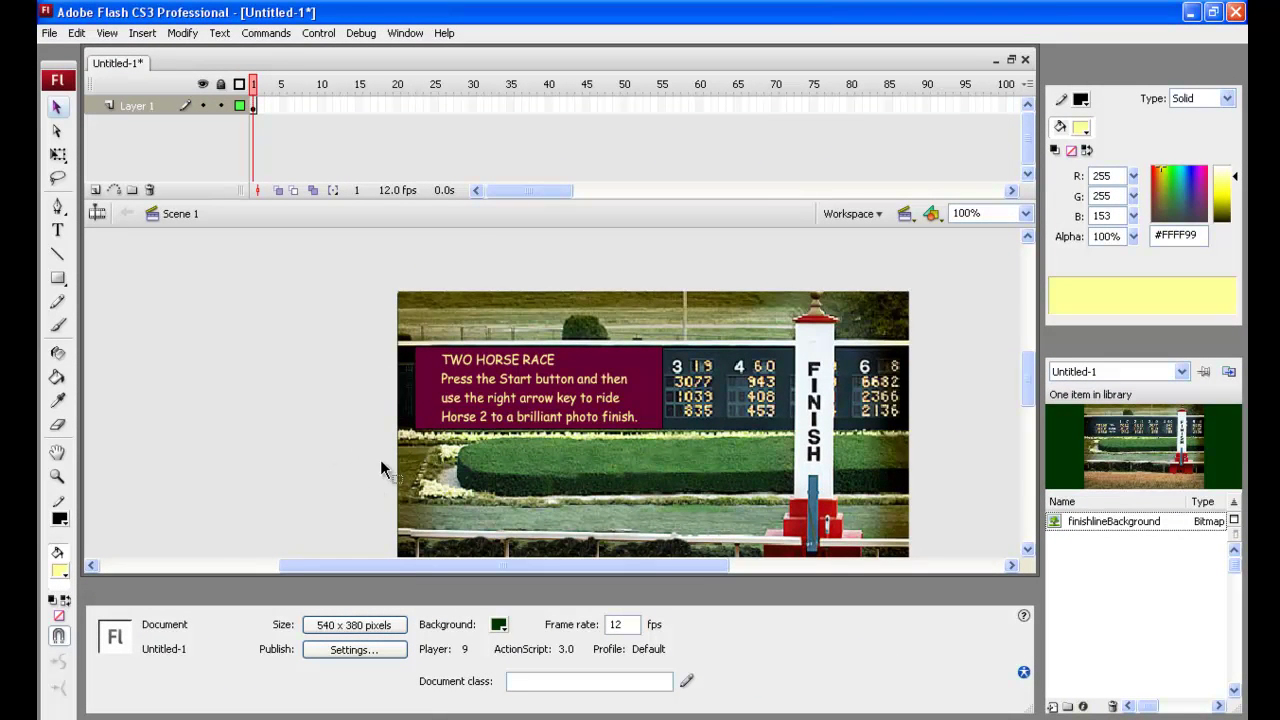
Step: Draw a small rectangle filled with the sign's maroon #660033 on the pasteboard left of the stage
{"action": "left_click_drag", "start_coordinate": [1026, 372], "coordinate": [1020, 386]}
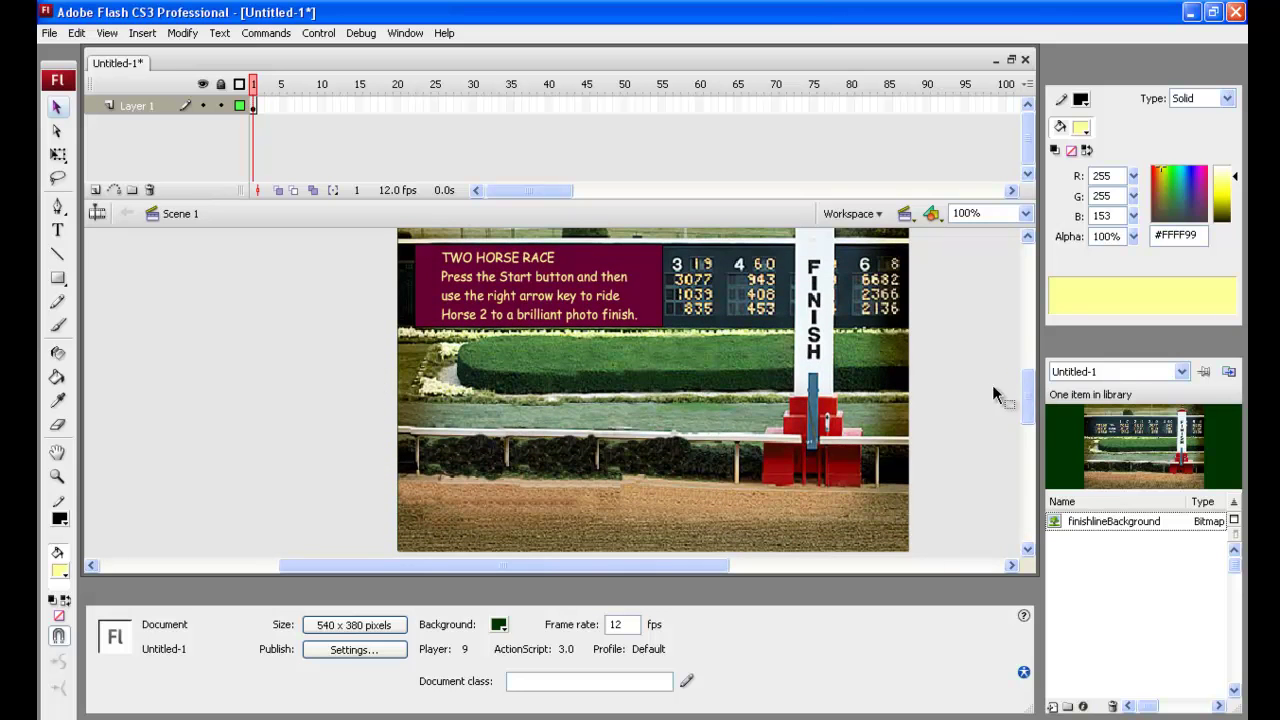
{"action": "left_click", "coordinate": [62, 281]}
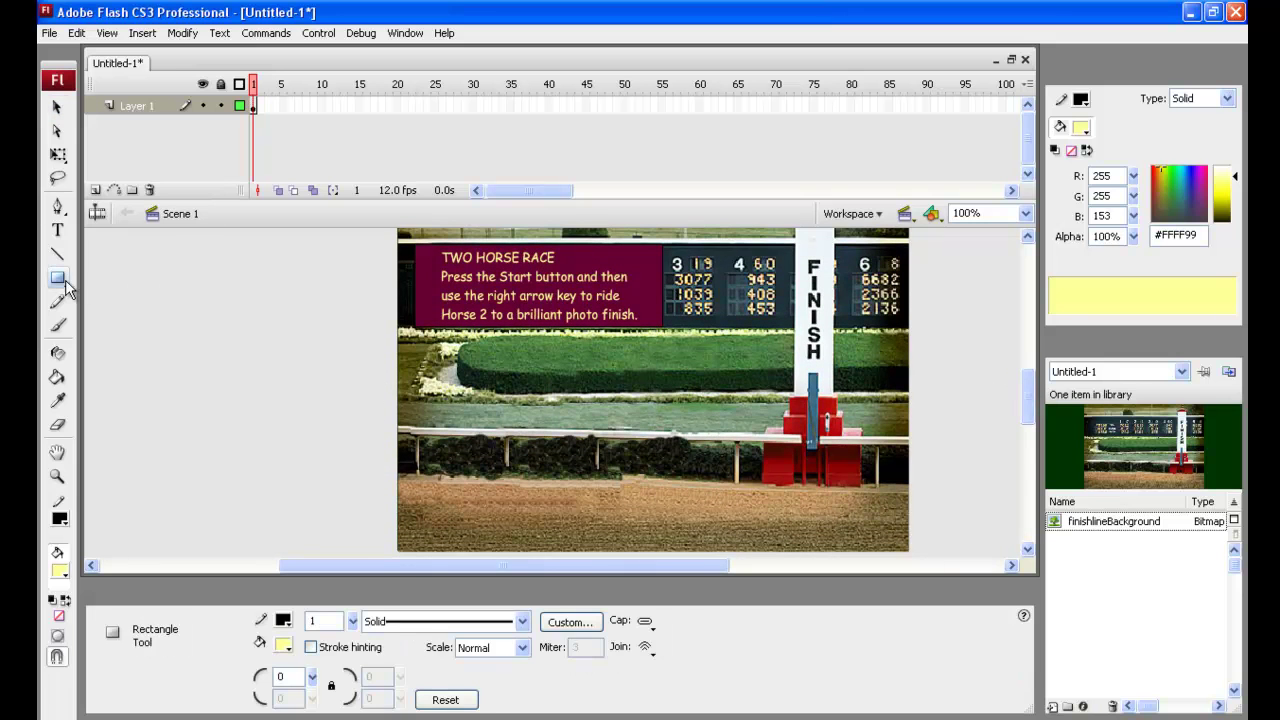
{"action": "left_click", "coordinate": [285, 646]}
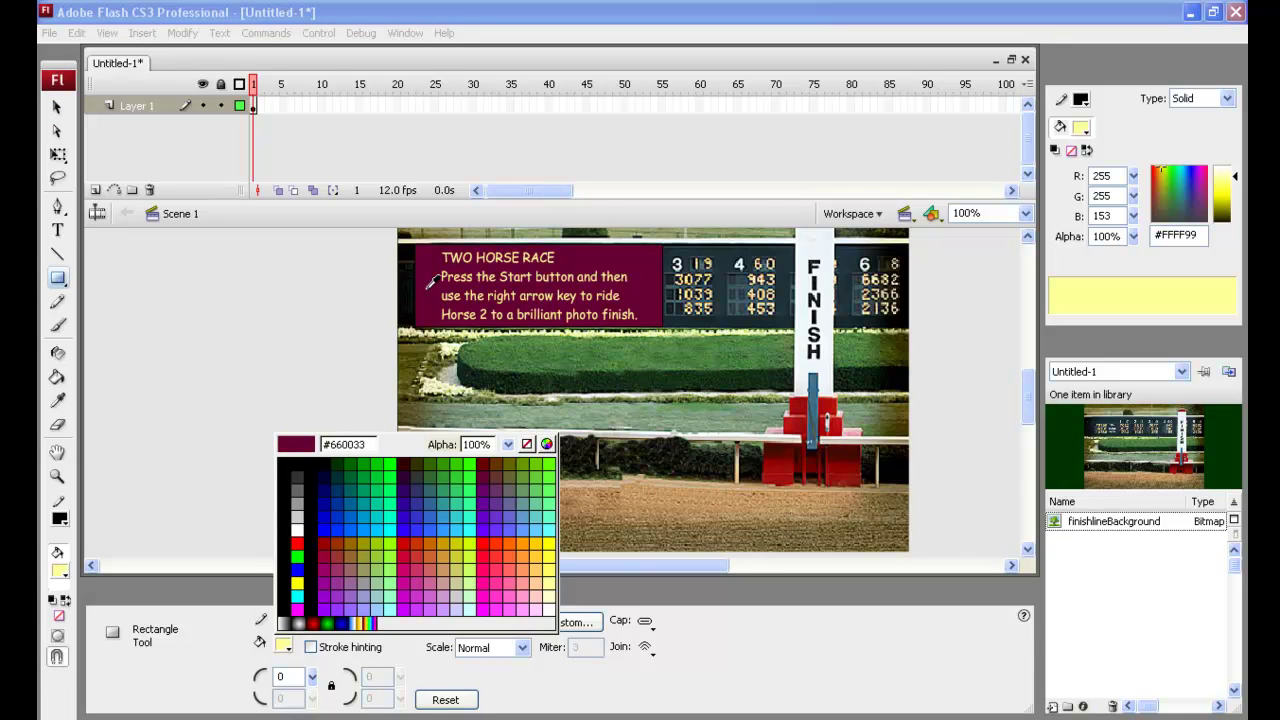
{"action": "left_click", "coordinate": [418, 286]}
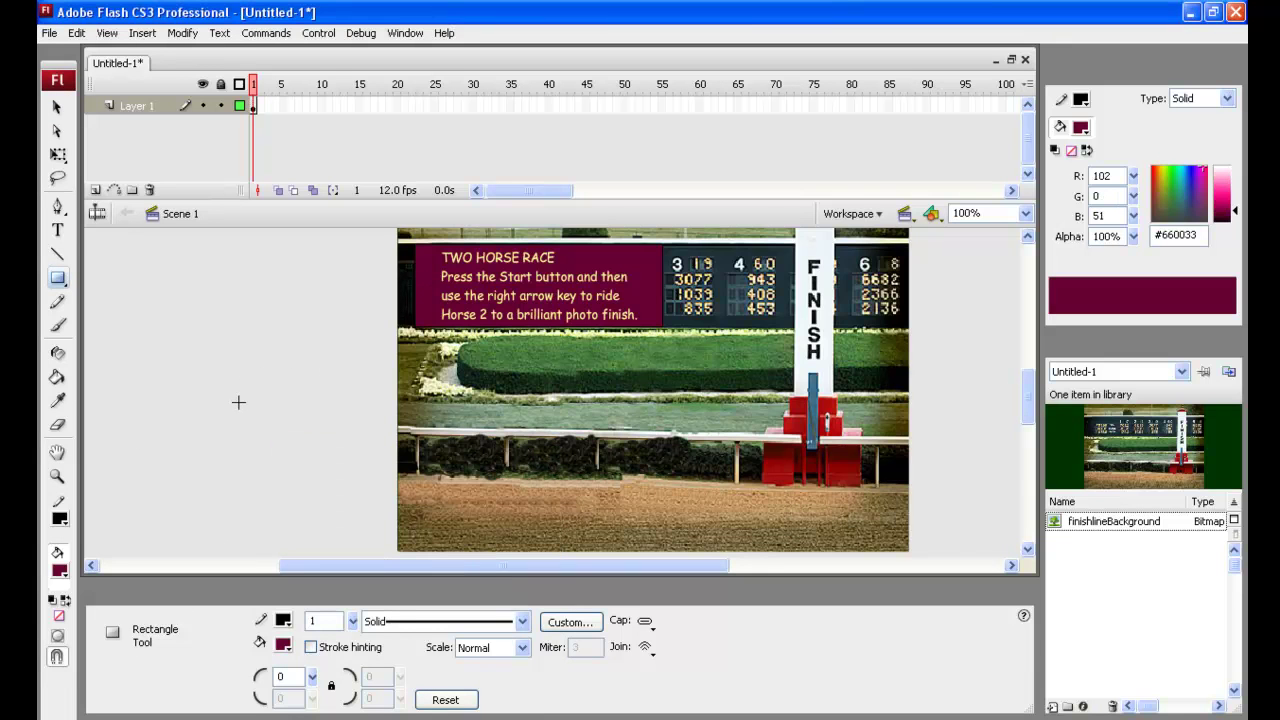
{"action": "left_click_drag", "start_coordinate": [235, 398], "coordinate": [302, 418]}
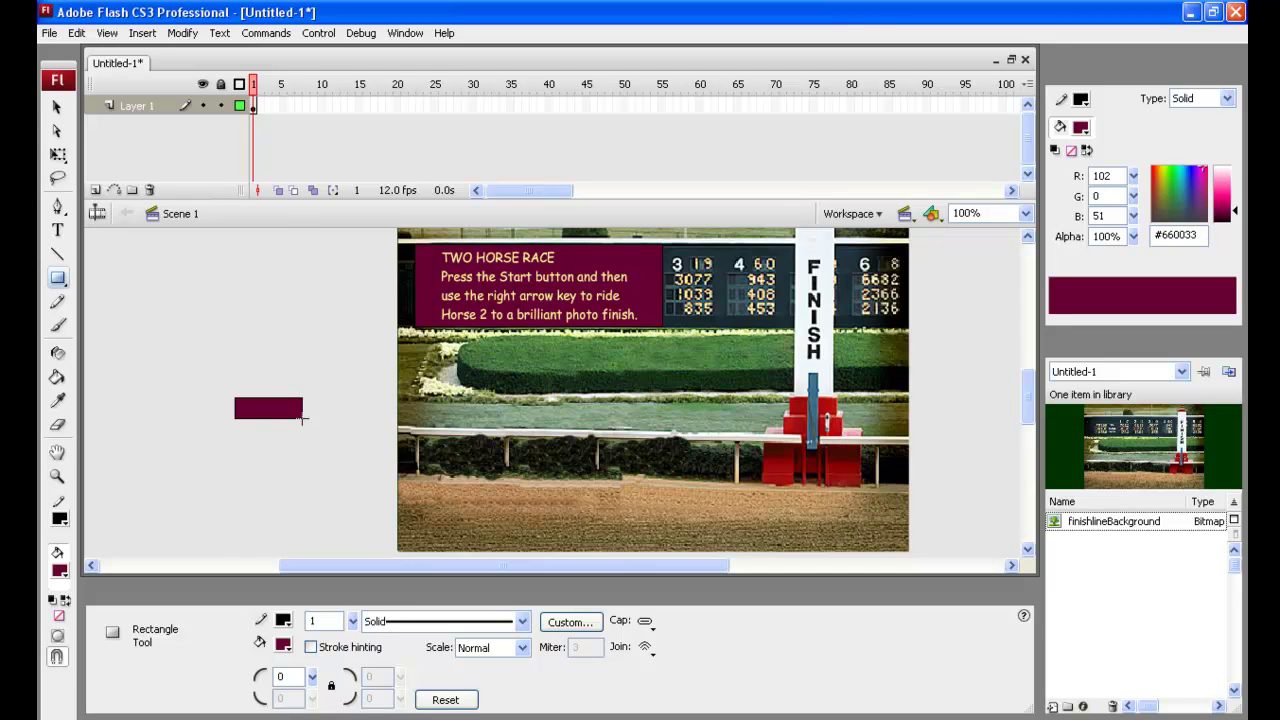
Step: Set the Text tool's font to Arial Black
{"action": "left_click", "coordinate": [57, 229]}
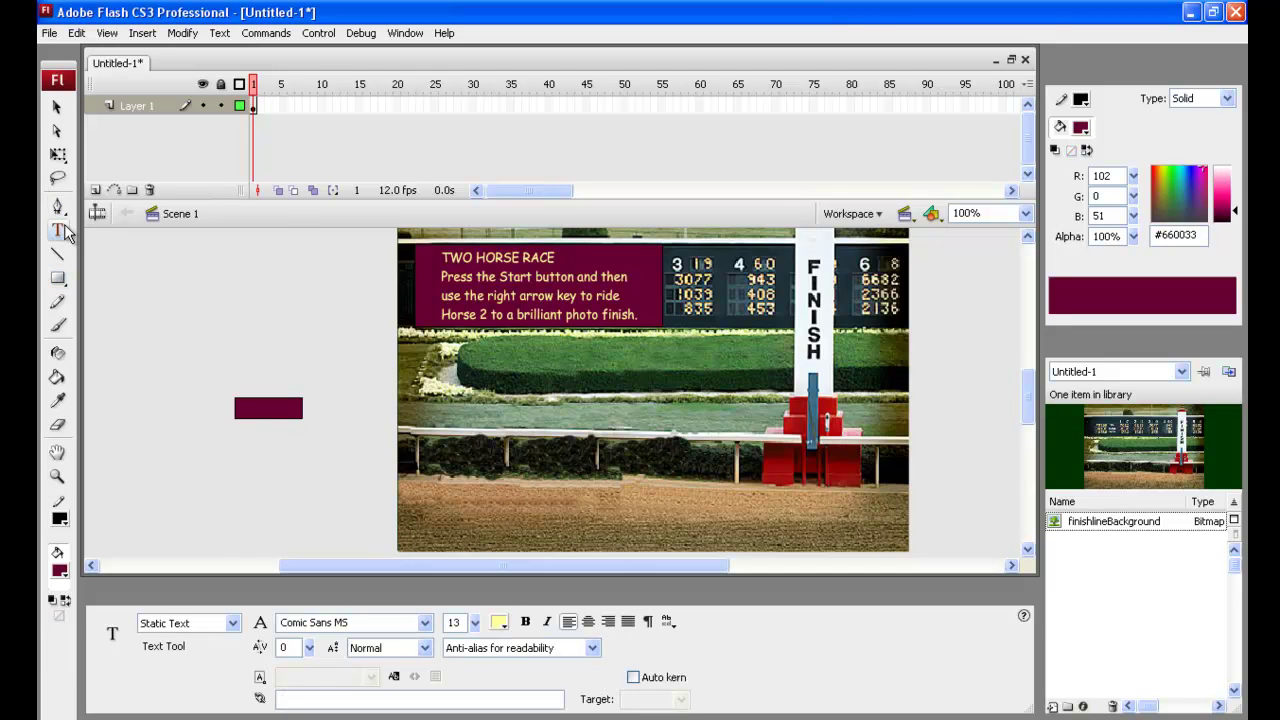
{"action": "left_click", "coordinate": [425, 622]}
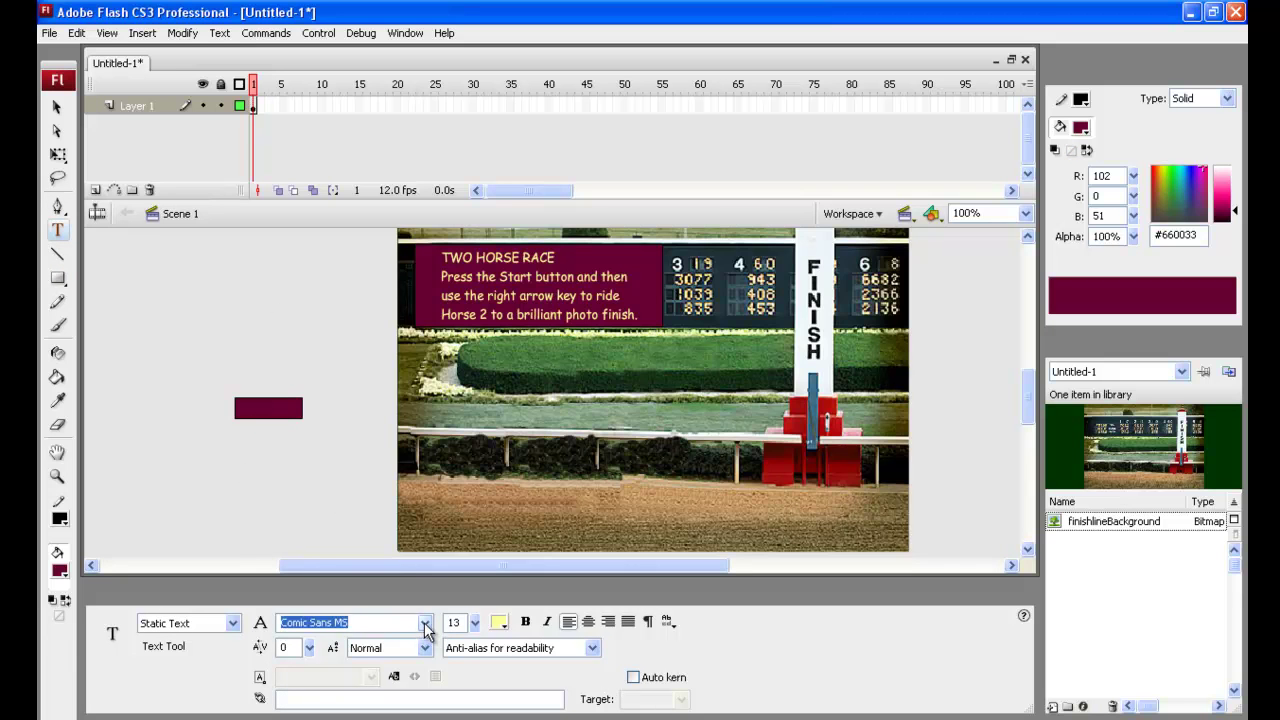
{"action": "left_click", "coordinate": [425, 606]}
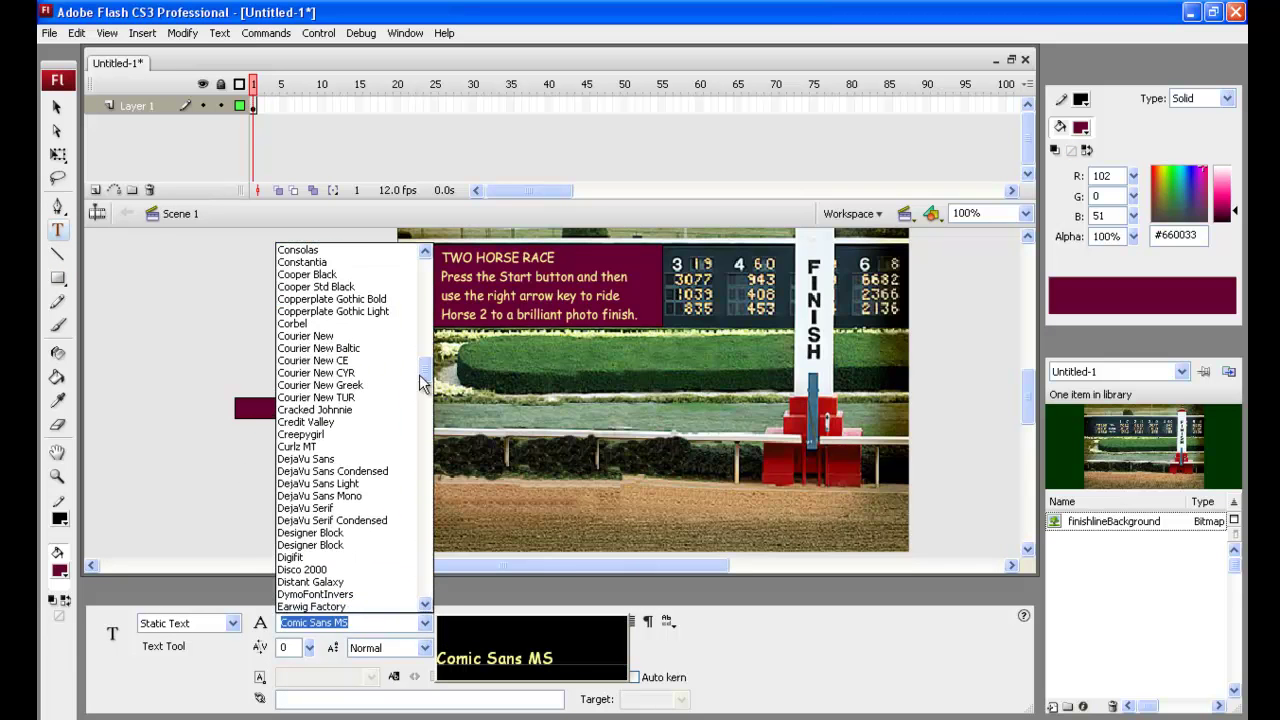
{"action": "left_click_drag", "start_coordinate": [426, 384], "coordinate": [428, 280]}
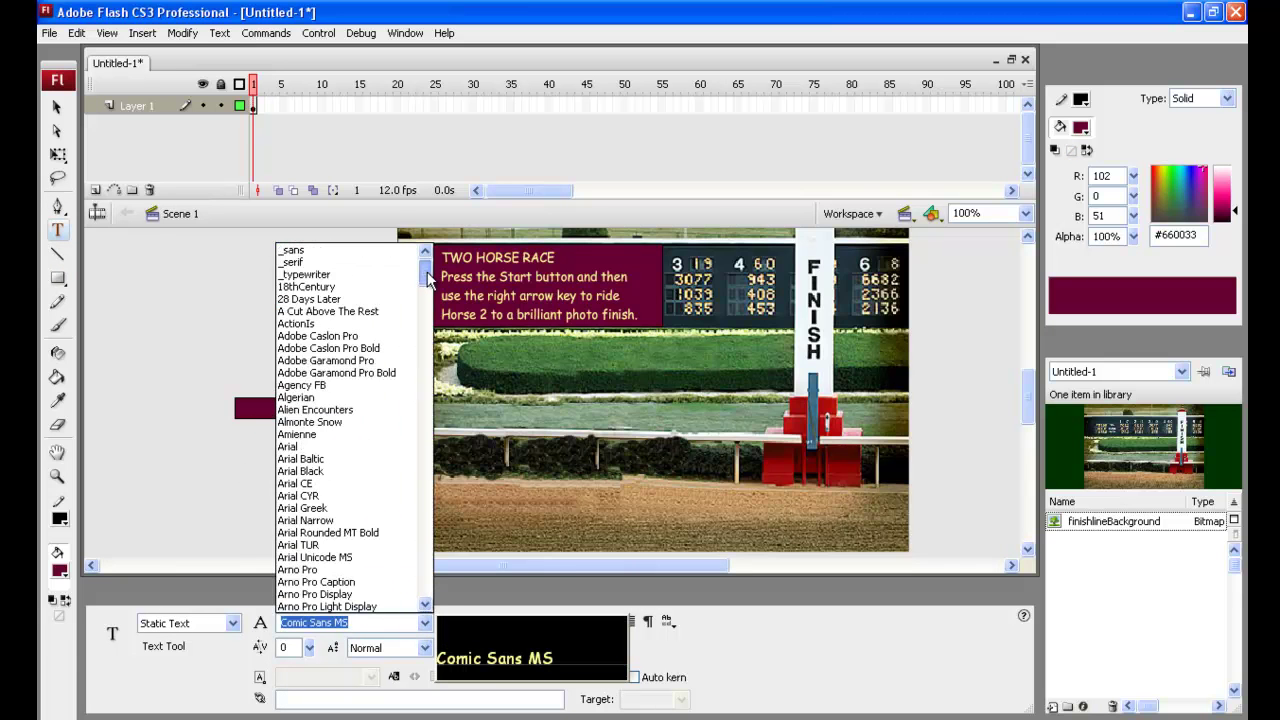
{"action": "left_click", "coordinate": [300, 471]}
Step: Add a white label on the small maroon rectangle and correct it from sTART to Start
{"action": "left_click", "coordinate": [251, 403]}
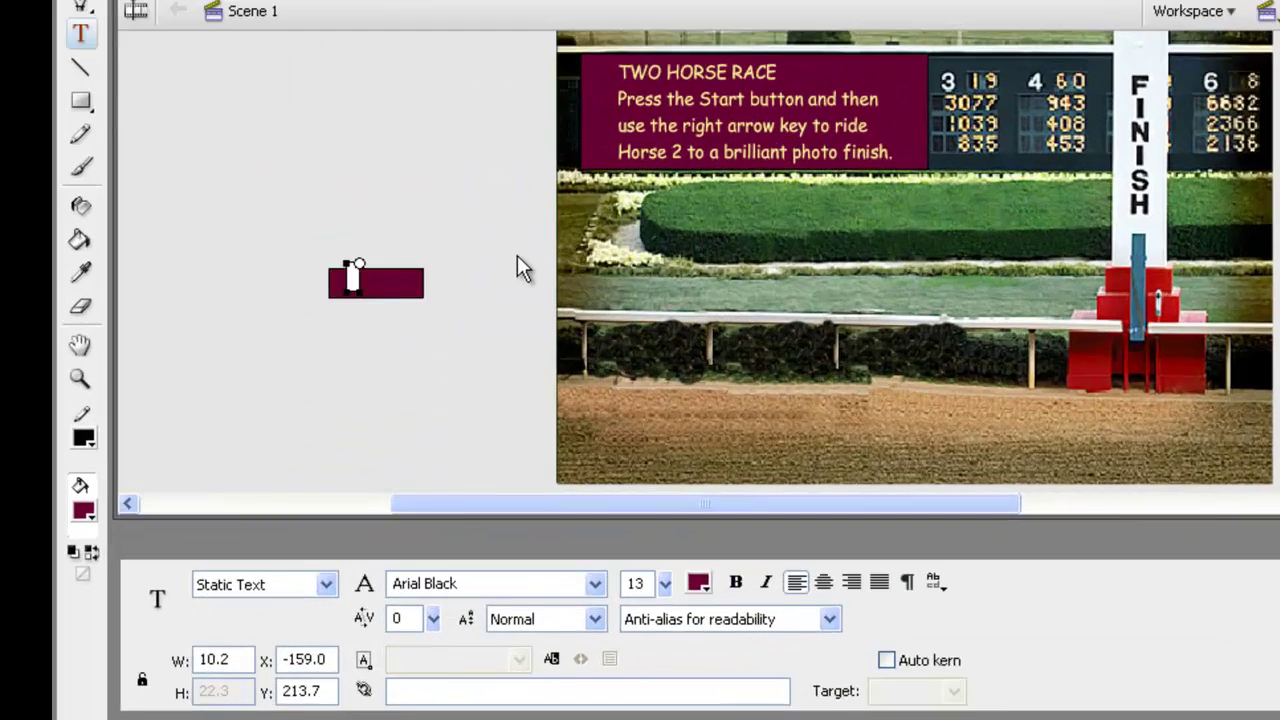
{"action": "type", "text": "sTART"}
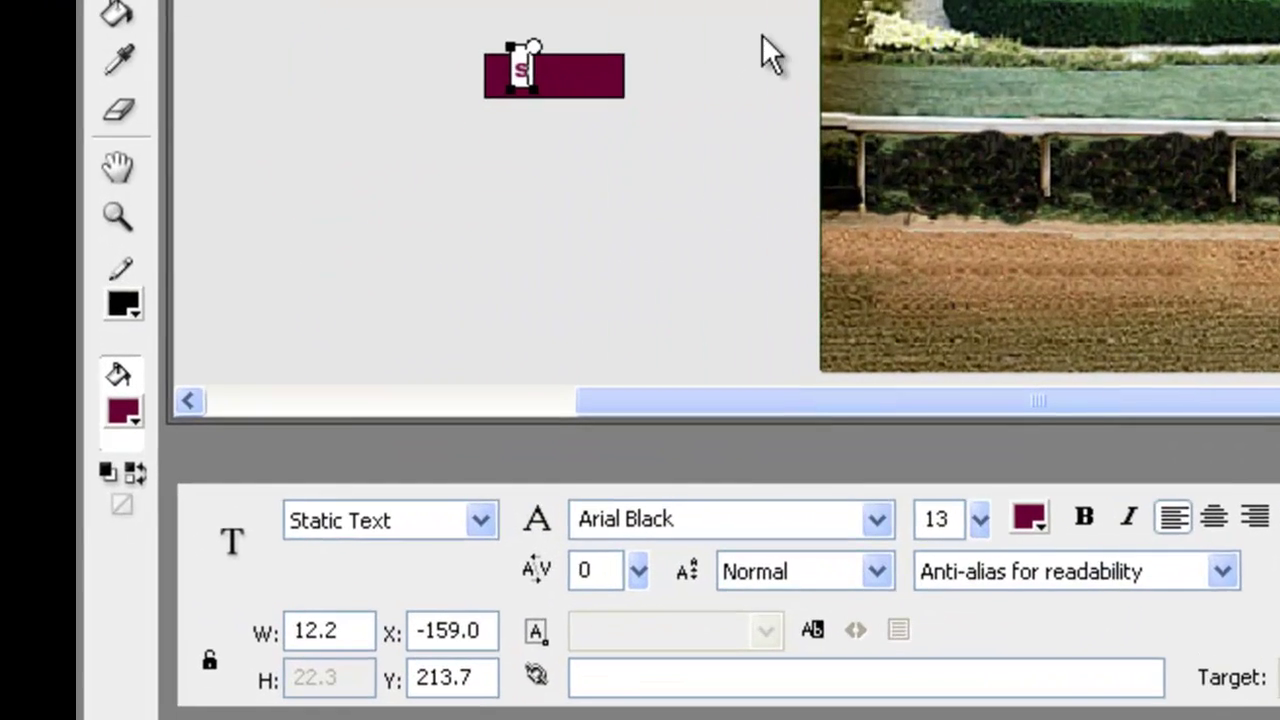
{"action": "key", "text": "shift+Left"}
{"action": "key", "text": "shift+Left"}
{"action": "key", "text": "shift+Left"}
{"action": "key", "text": "shift+Left"}
{"action": "key", "text": "shift+Left"}
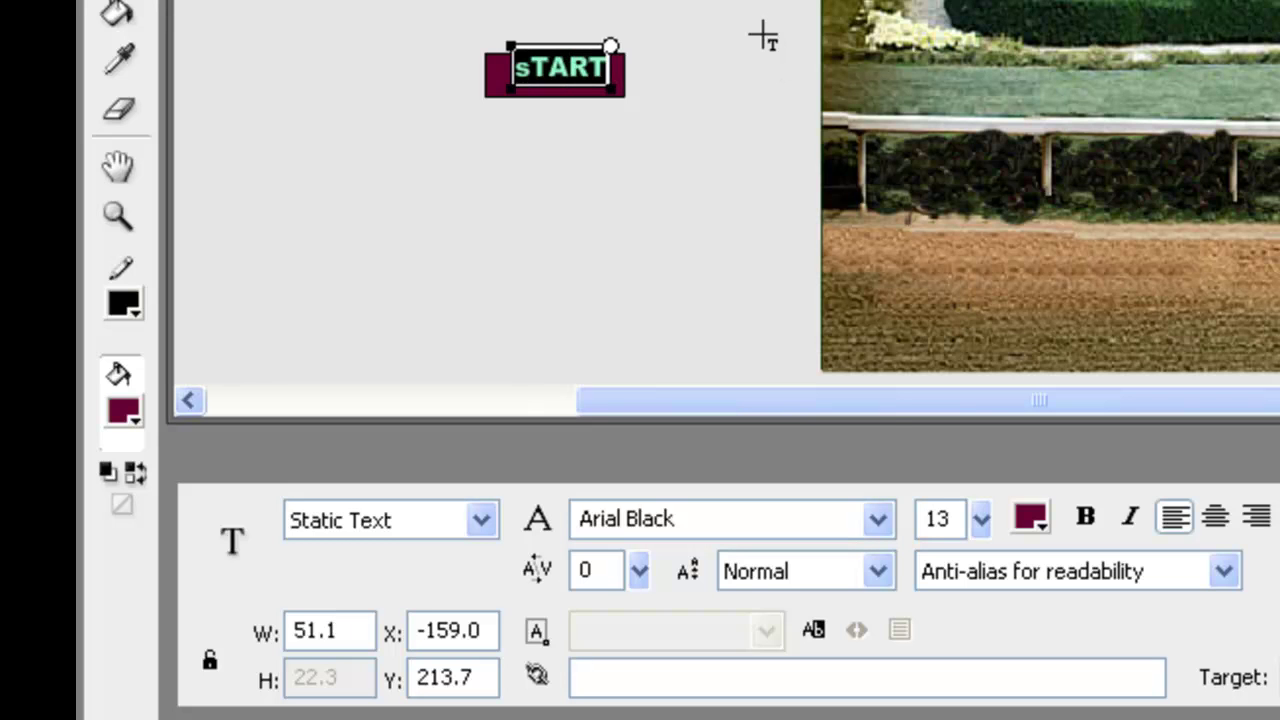
{"action": "left_click", "coordinate": [1032, 520]}
{"action": "left_click", "coordinate": [1064, 306]}
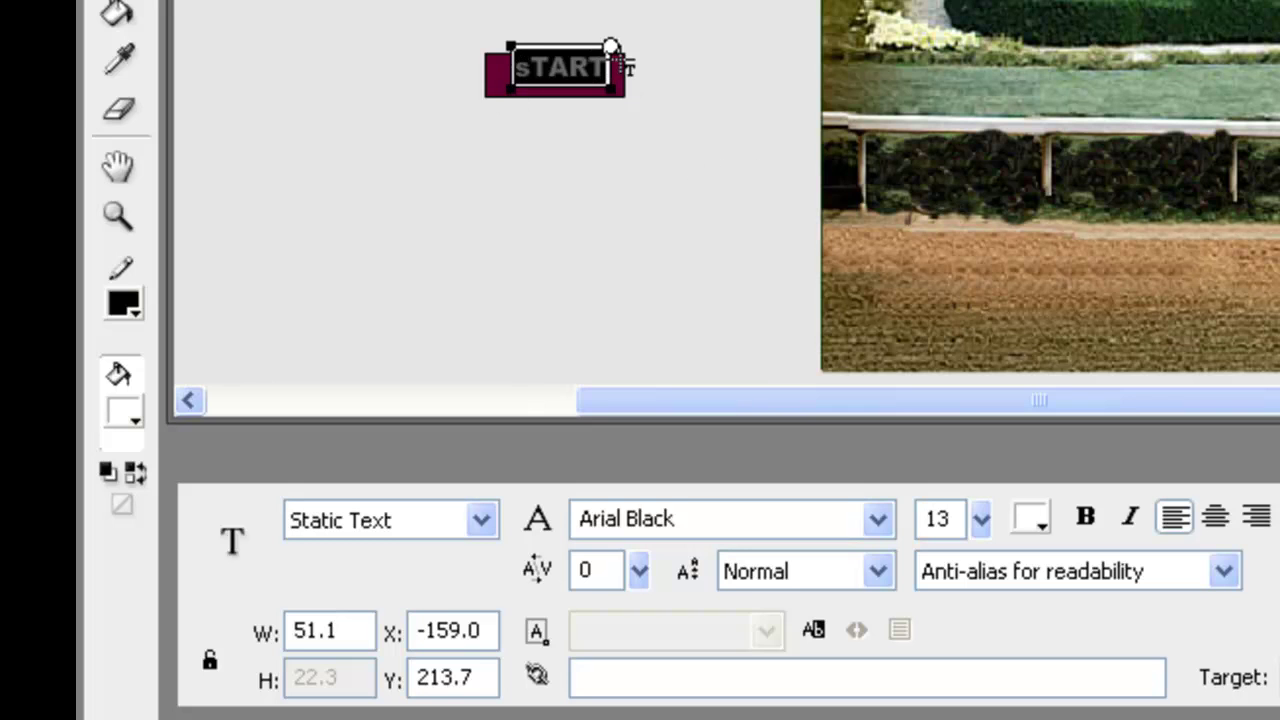
{"action": "key", "text": "BackSpace"}
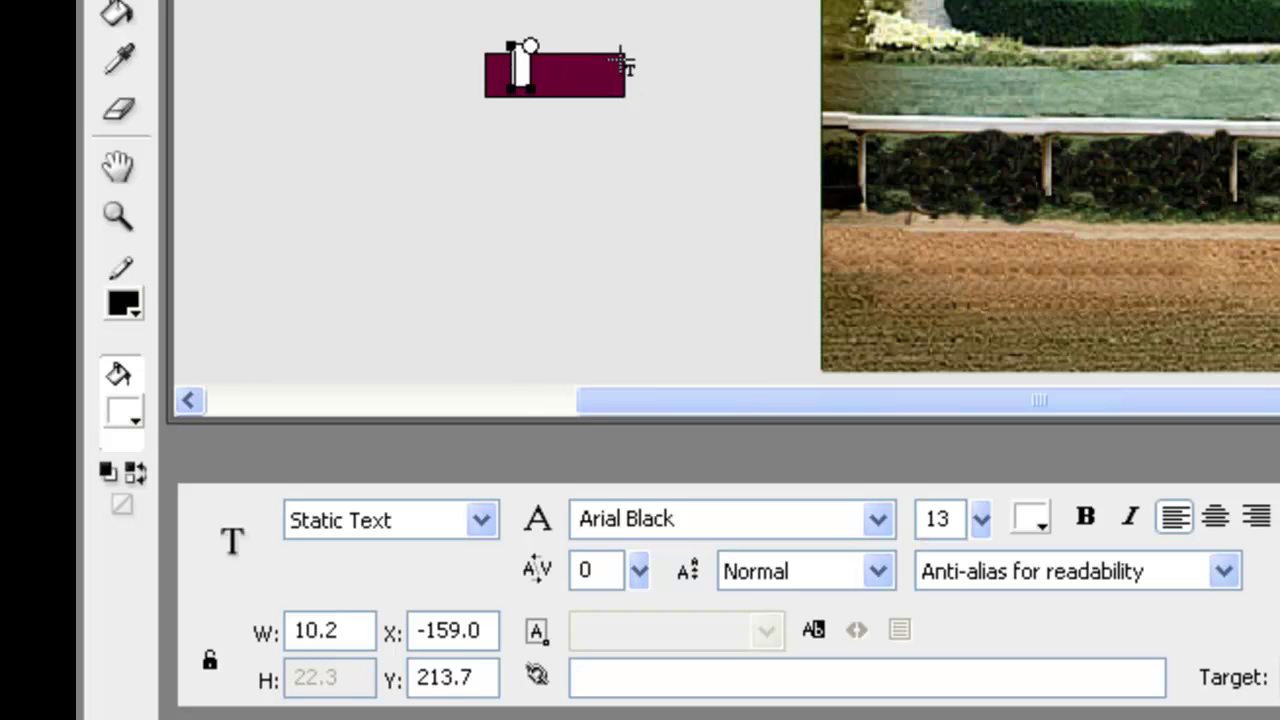
{"action": "type", "text": "Start"}
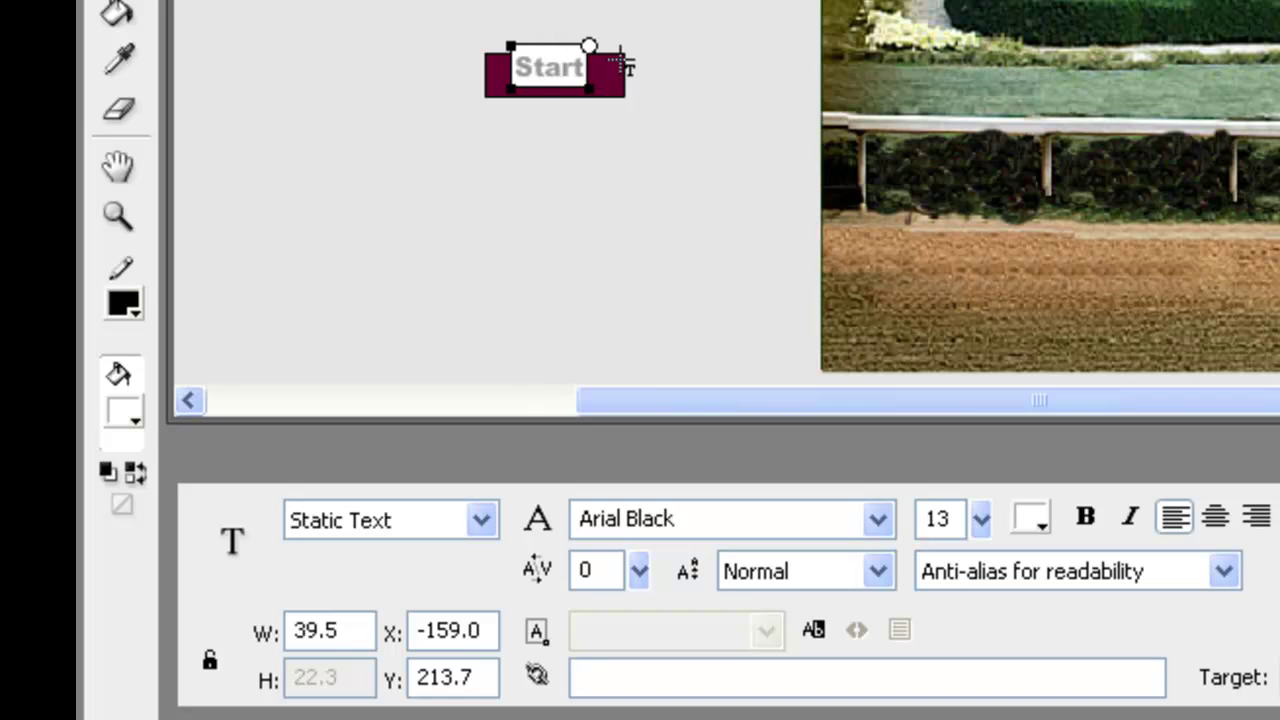
{"action": "key", "text": "Escape"}
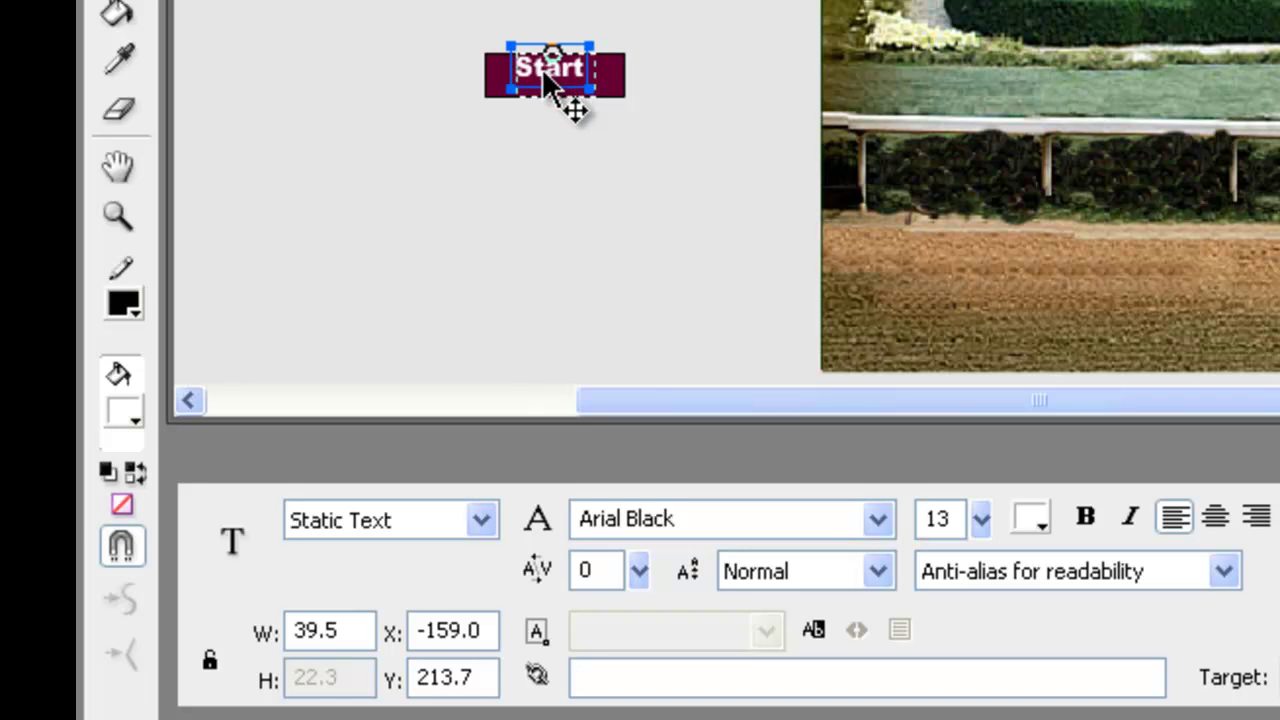
Step: Nudge the Start label down inside the maroon box and select both together
{"action": "left_click_drag", "start_coordinate": [563, 88], "coordinate": [570, 94]}
{"action": "left_click", "coordinate": [651, 57]}
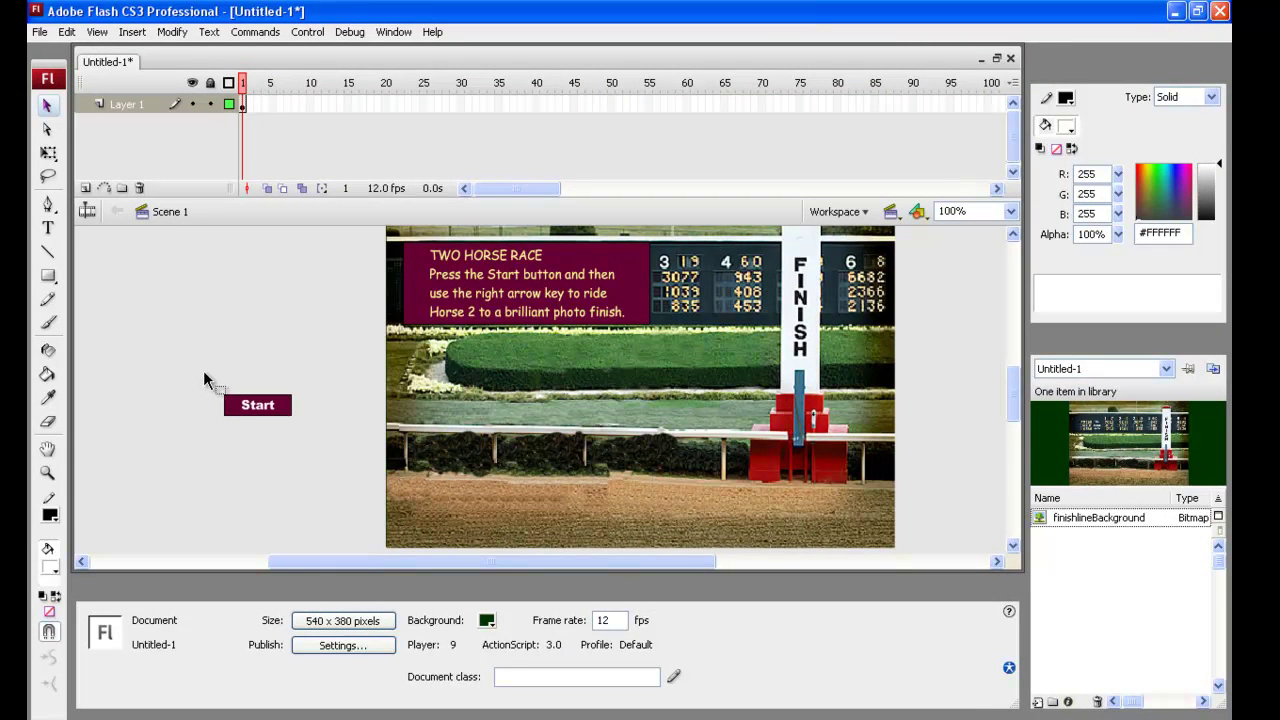
{"action": "mouse_move", "coordinate": [203, 370]}
{"action": "left_mouse_down"}
{"action": "mouse_move", "coordinate": [254, 422]}
{"action": "mouse_move", "coordinate": [311, 433]}
{"action": "left_mouse_up"}
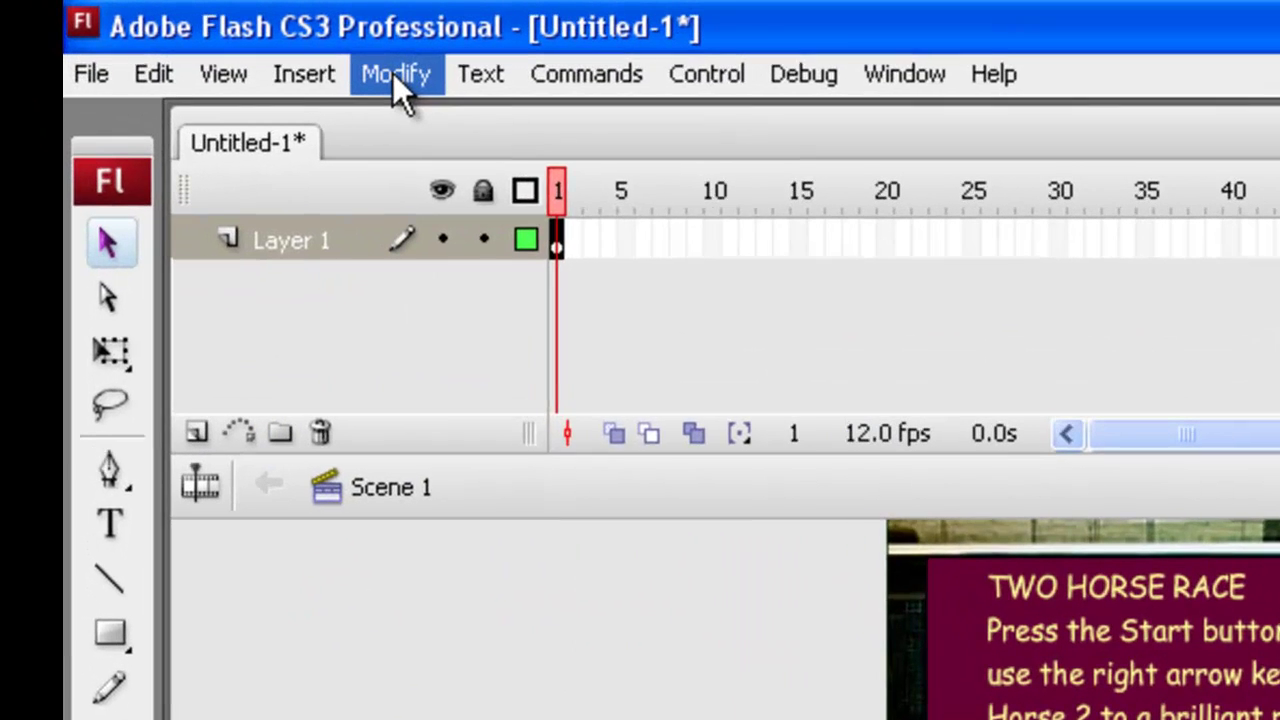
Step: Convert the selected label and box into a Button symbol named startBTN
{"action": "left_click", "coordinate": [171, 32]}
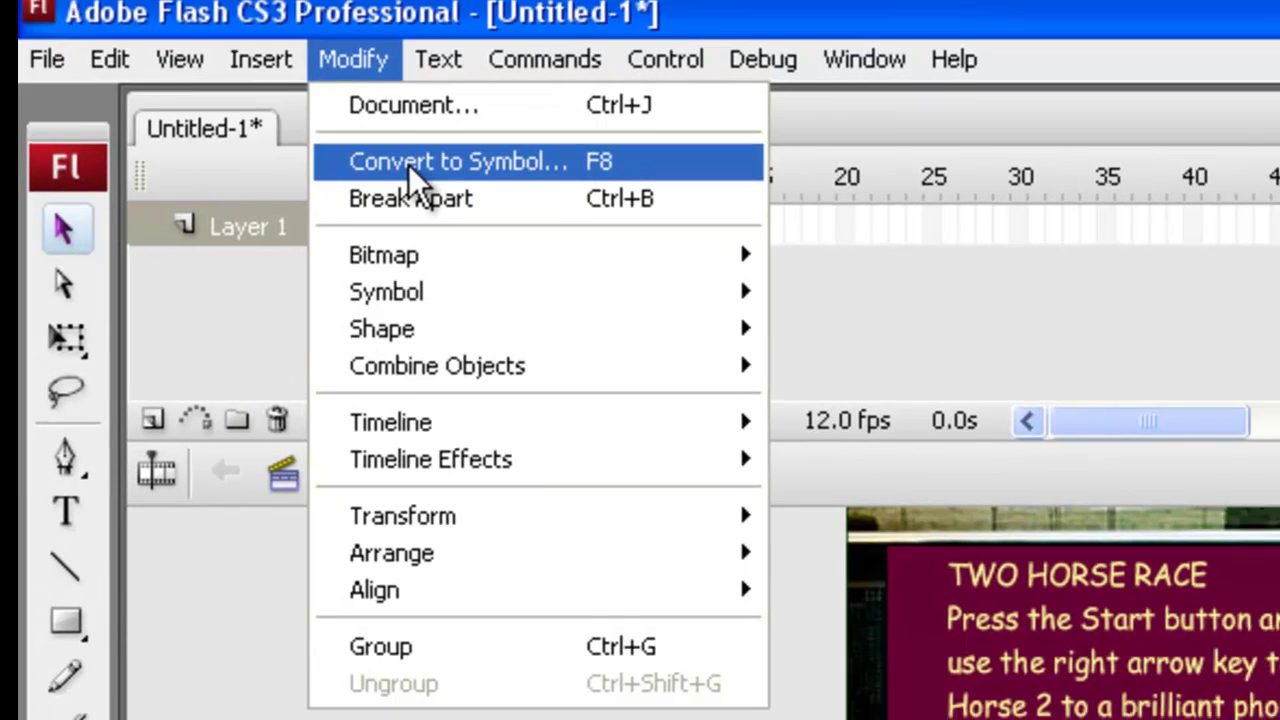
{"action": "left_click", "coordinate": [453, 180]}
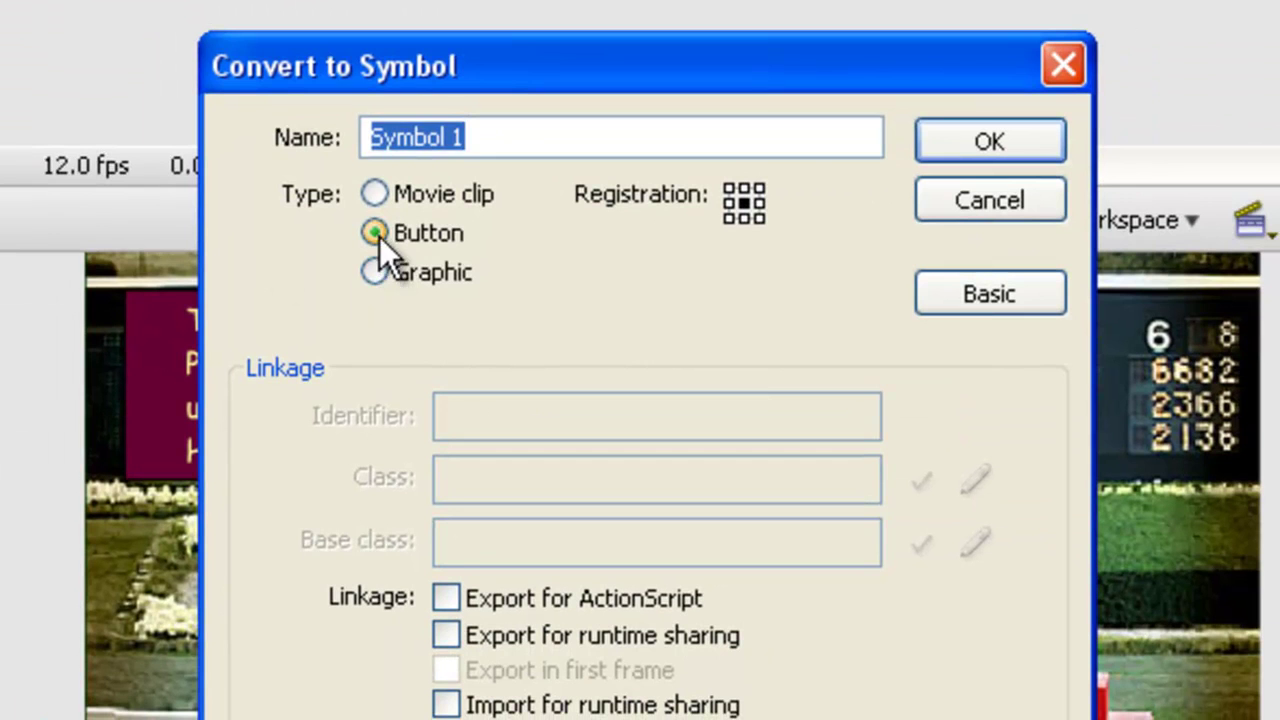
{"action": "left_click", "coordinate": [377, 202]}
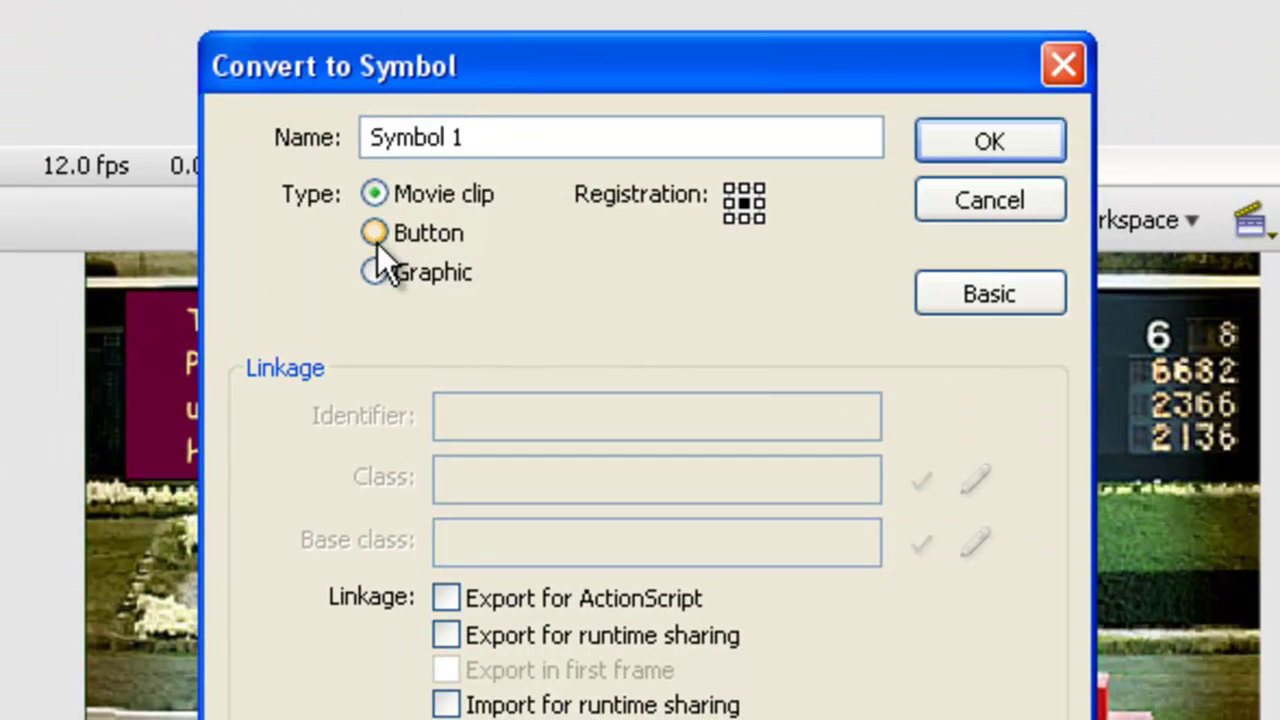
{"action": "left_click", "coordinate": [377, 243]}
{"action": "left_click", "coordinate": [503, 138]}
{"action": "key", "text": "BackSpace"}
{"action": "key", "text": "BackSpace"}
{"action": "key", "text": "BackSpace"}
{"action": "key", "text": "BackSpace"}
{"action": "key", "text": "BackSpace"}
{"action": "key", "text": "BackSpace"}
{"action": "key", "text": "BackSpace"}
{"action": "key", "text": "BackSpace"}
{"action": "type", "text": "start"}
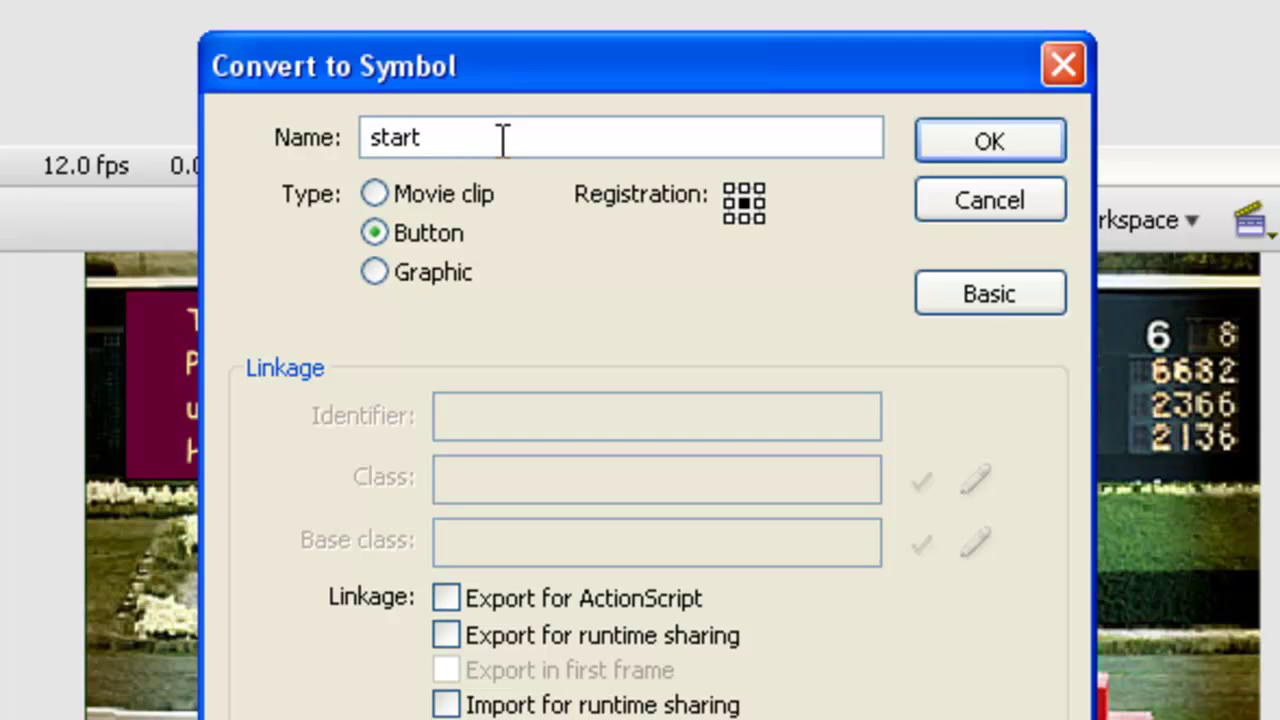
{"action": "type", "text": "BTN"}
{"action": "left_click", "coordinate": [1030, 148]}
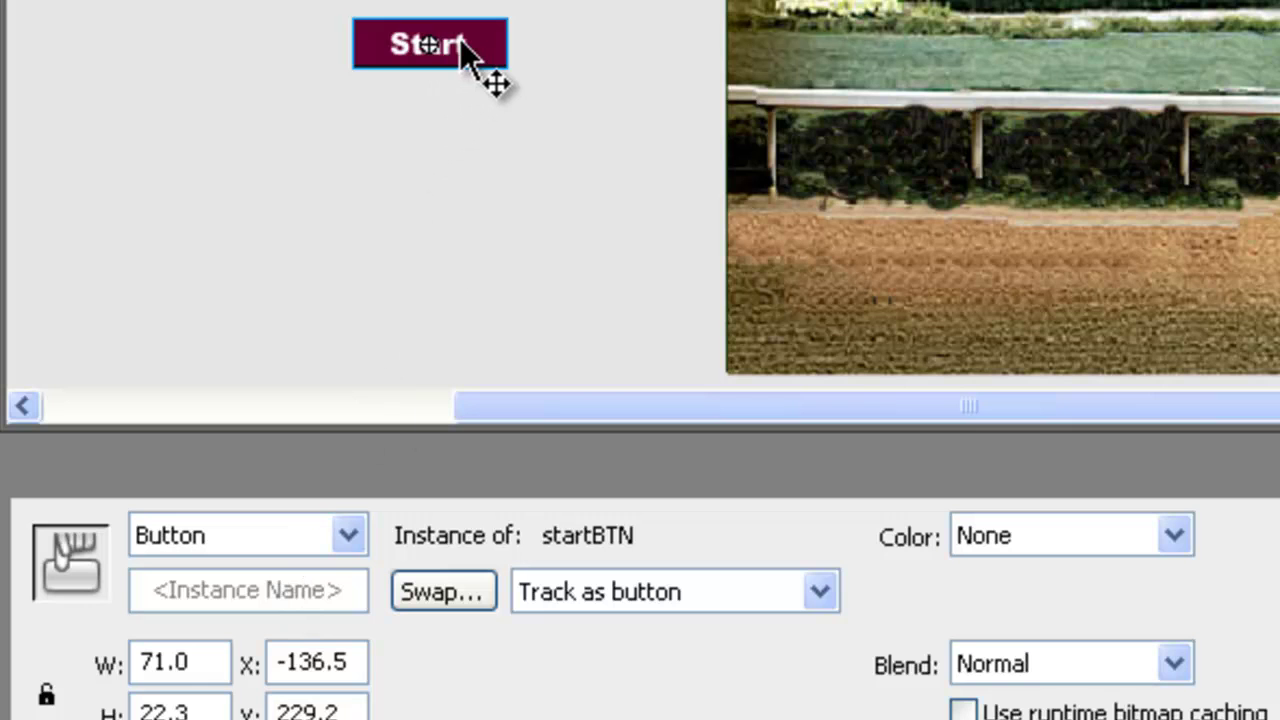
Step: Move the Start button to the bottom of the racetrack photo and name its instance startBTN
{"action": "left_click_drag", "start_coordinate": [463, 50], "coordinate": [1258, 340]}
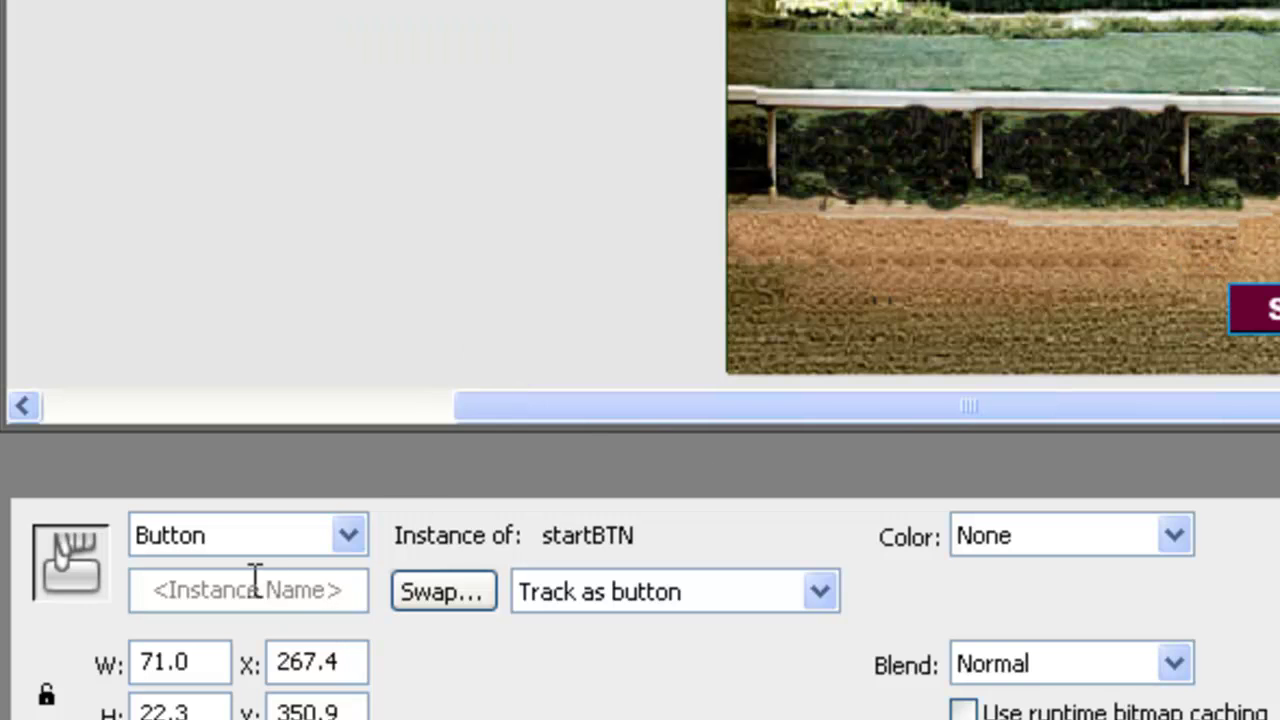
{"action": "left_click", "coordinate": [350, 586]}
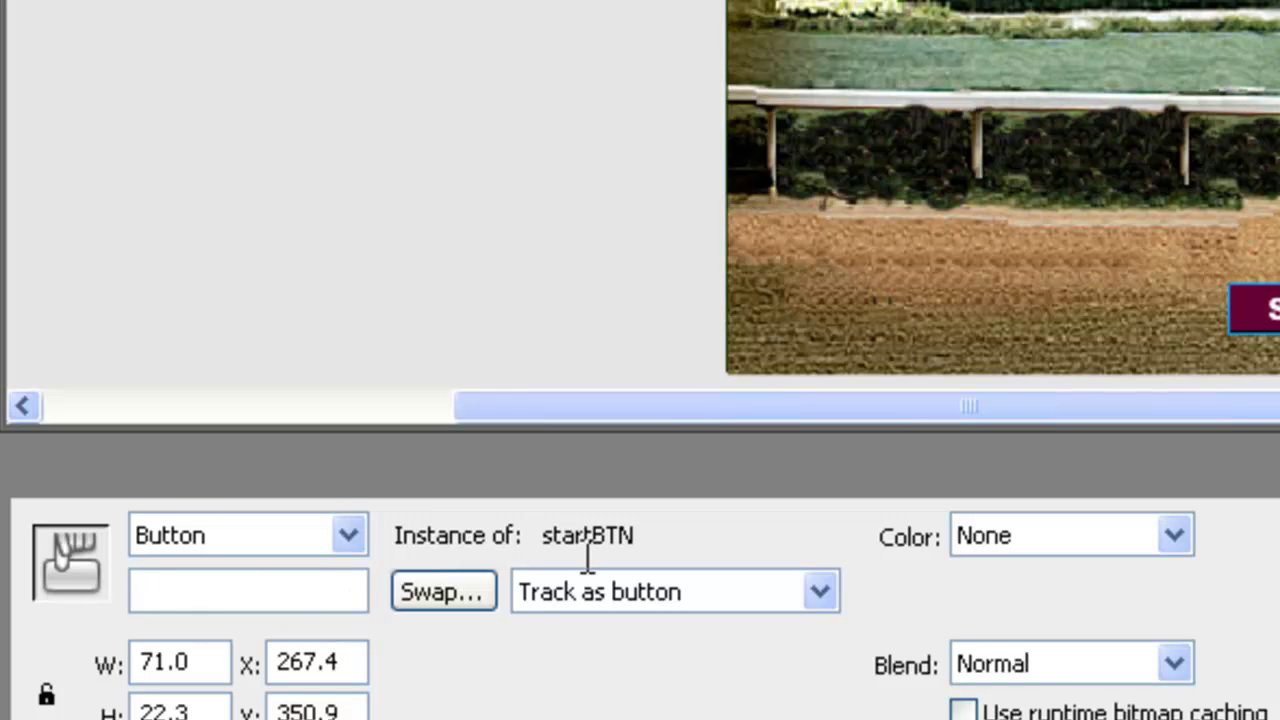
{"action": "type", "text": "startBTN"}
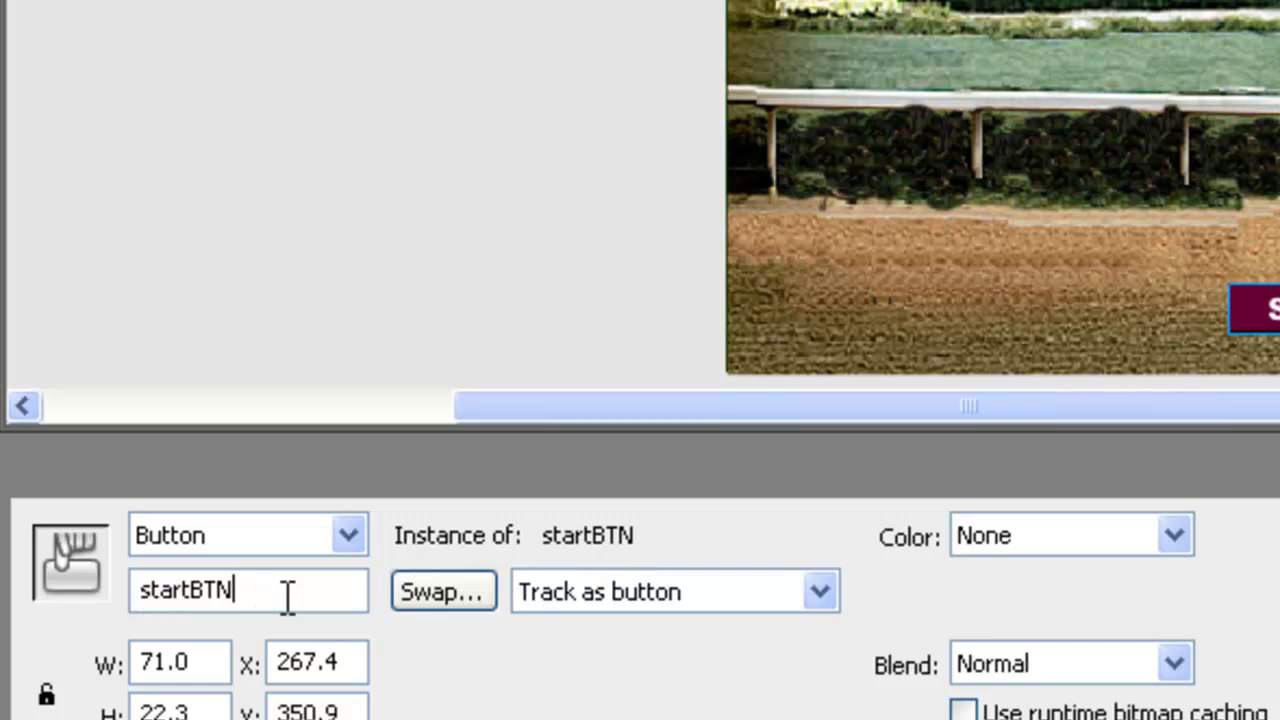
{"action": "left_click", "coordinate": [475, 330]}
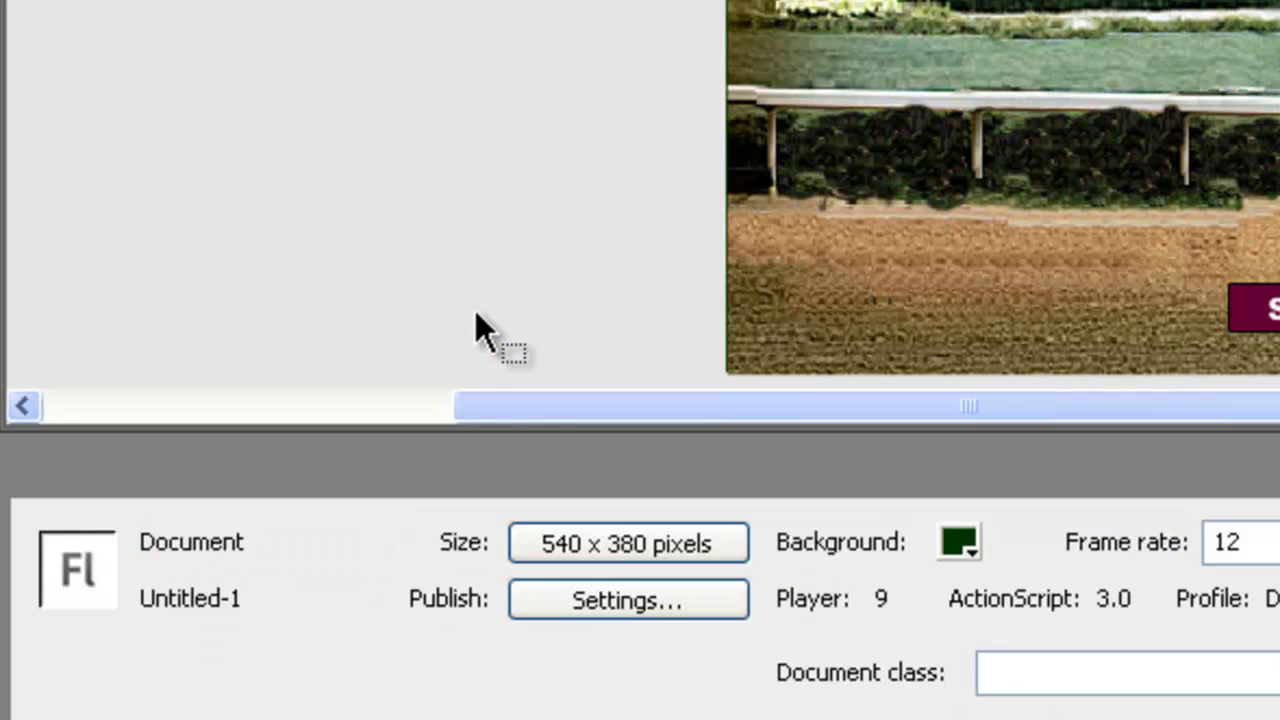
Step: Rename Layer 1 to Main Stage
{"action": "left_click", "coordinate": [1252, 307]}
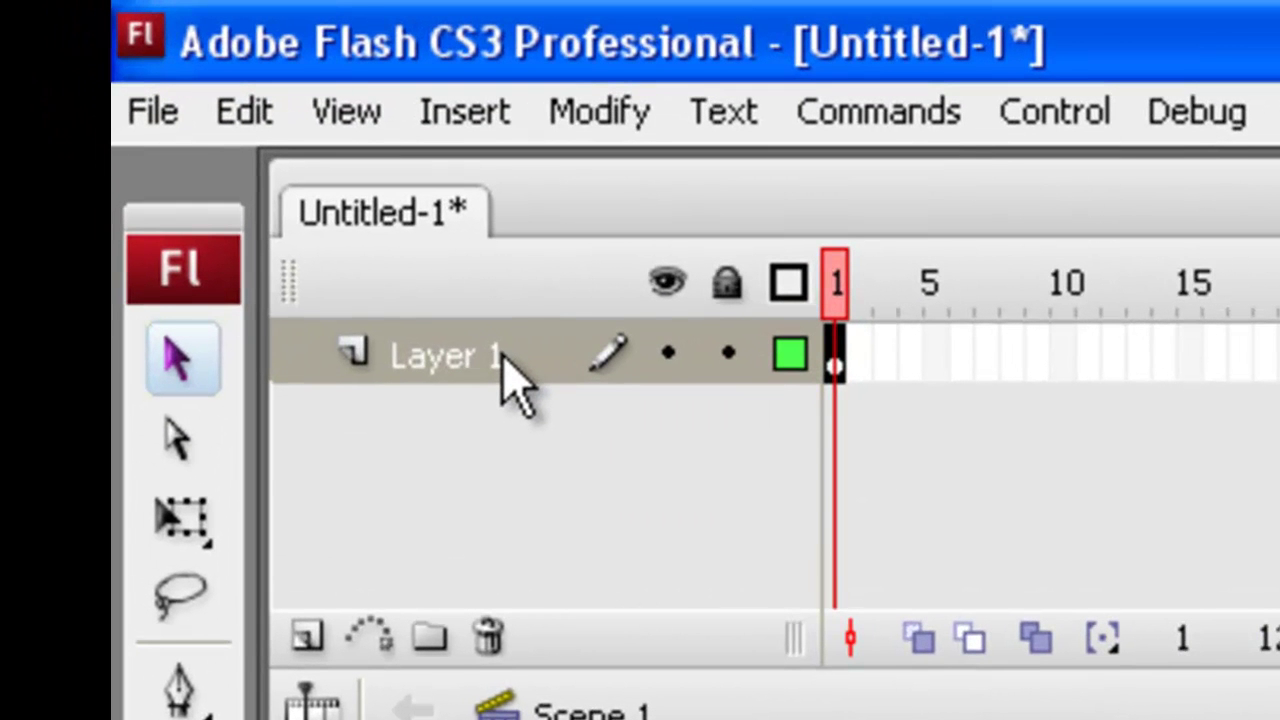
{"action": "left_click", "coordinate": [503, 355]}
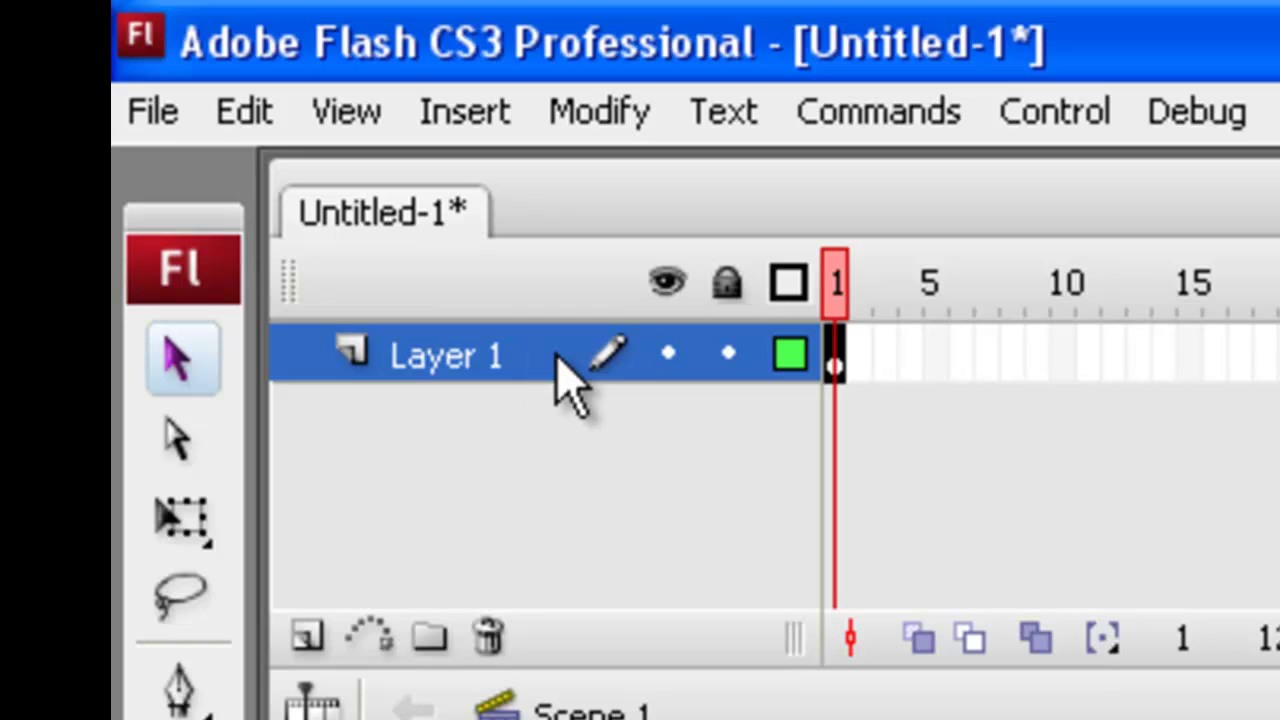
{"action": "double_click", "coordinate": [540, 356]}
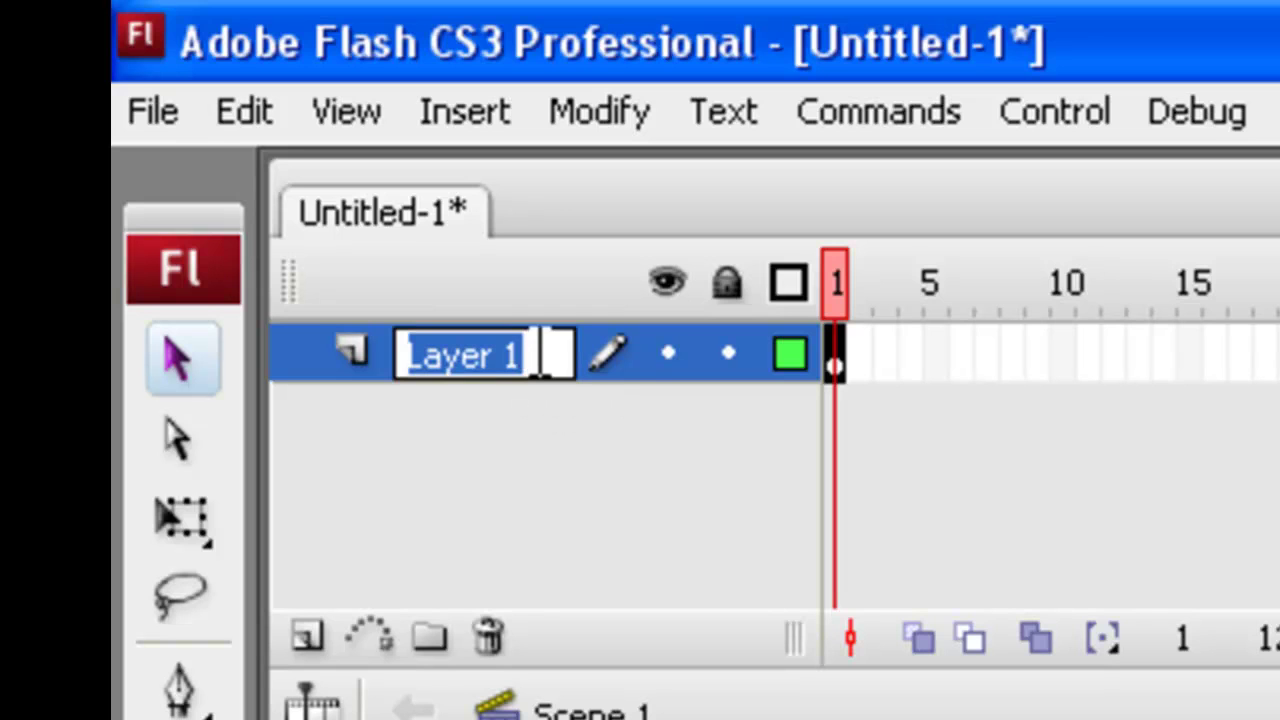
{"action": "key", "text": "BackSpace"}
{"action": "type", "text": "Main Stage"}
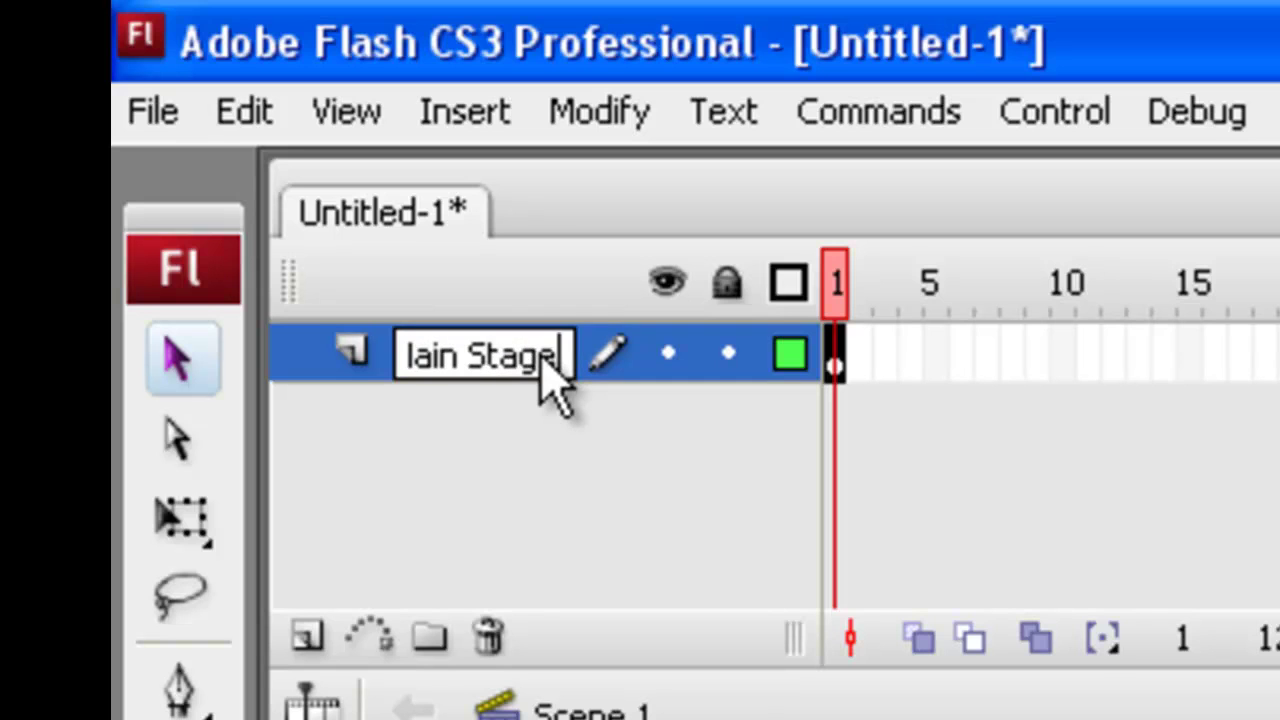
{"action": "key", "text": "Return"}
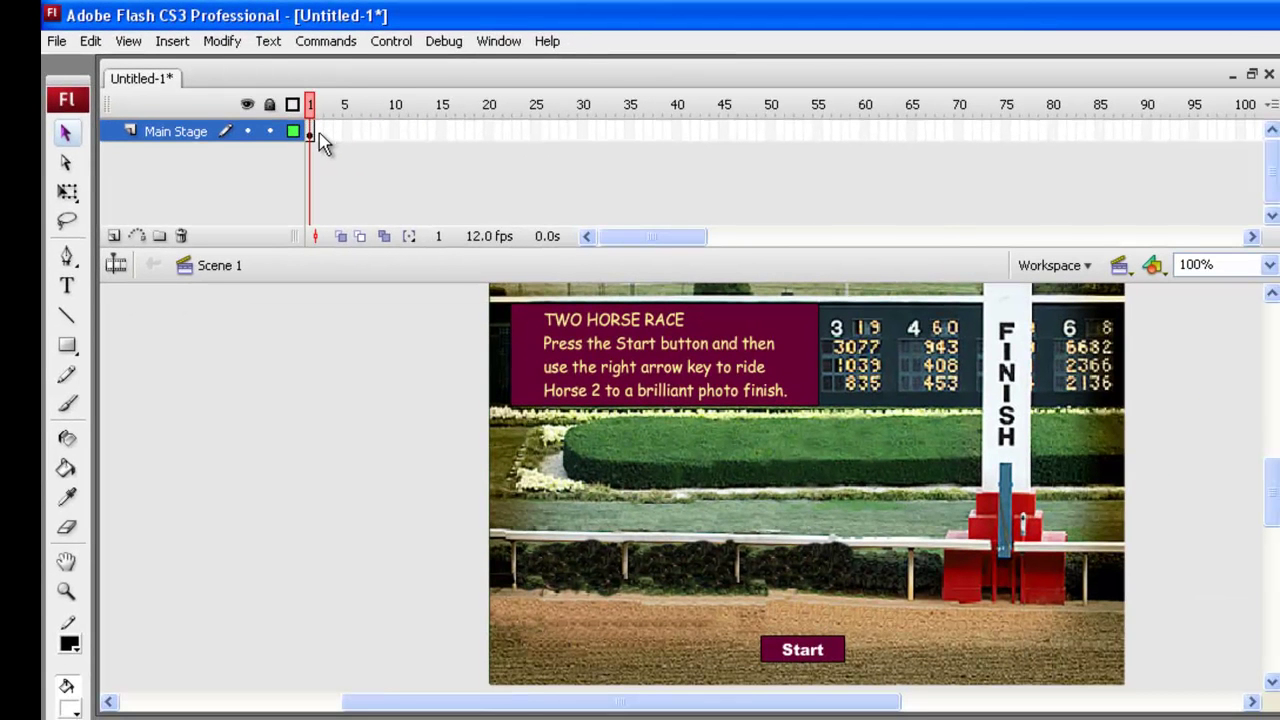
Step: Make frame 2 of Main Stage a keyframe copying frame 1
{"action": "left_click_drag", "start_coordinate": [320, 134], "coordinate": [319, 133]}
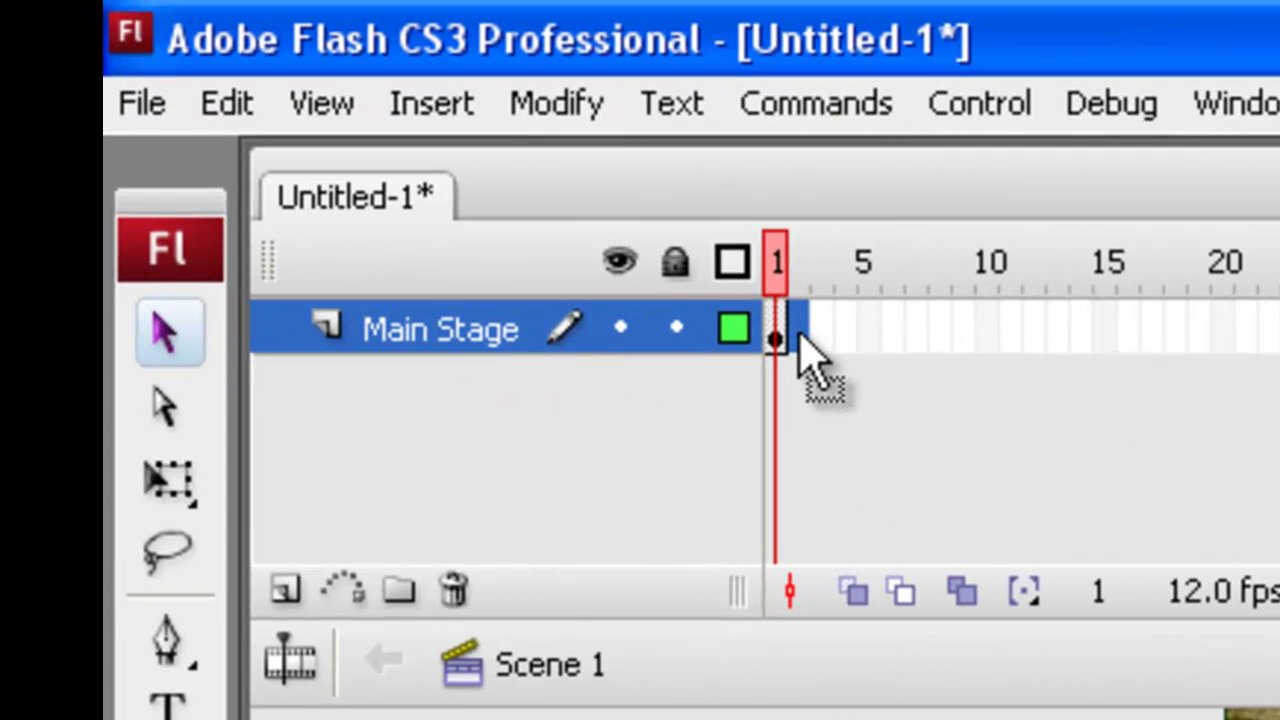
{"action": "left_click_drag", "start_coordinate": [800, 335], "coordinate": [800, 335]}
{"action": "left_click", "coordinate": [800, 335]}
{"action": "key", "text": "F6"}
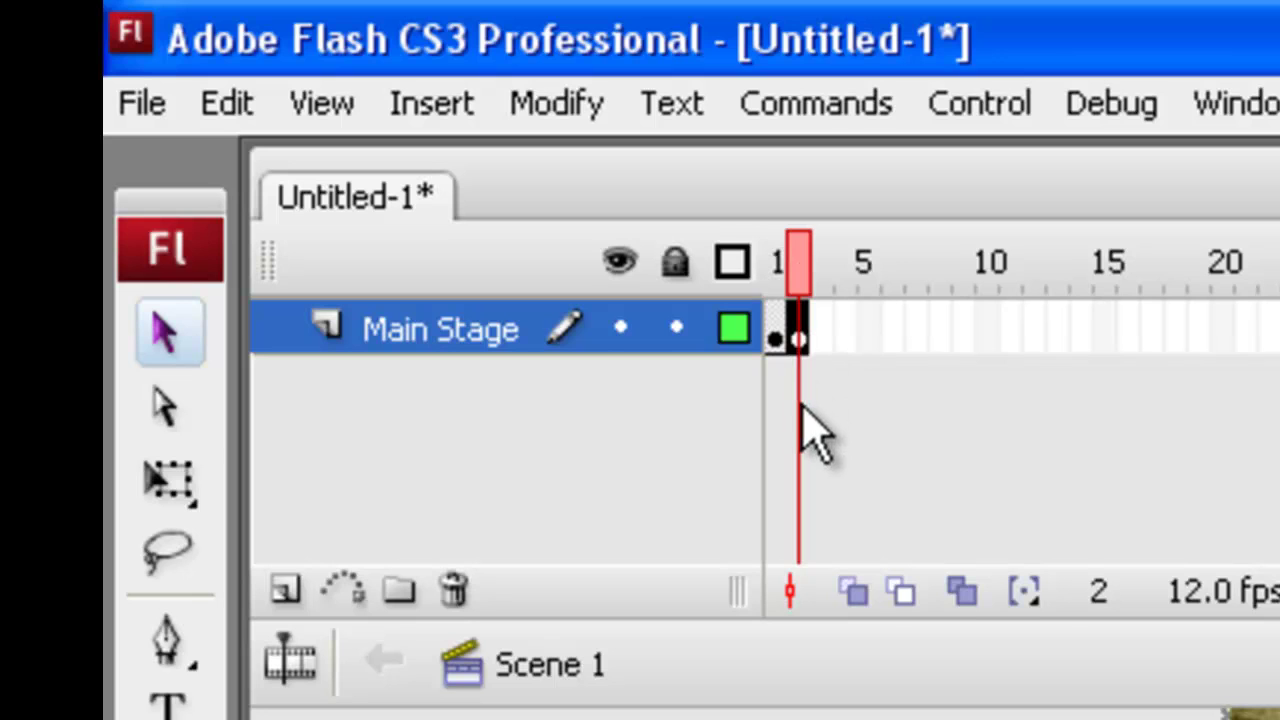
{"action": "left_click_drag", "start_coordinate": [791, 337], "coordinate": [785, 352]}
{"action": "left_click", "coordinate": [803, 343]}
{"action": "key", "text": "Escape"}
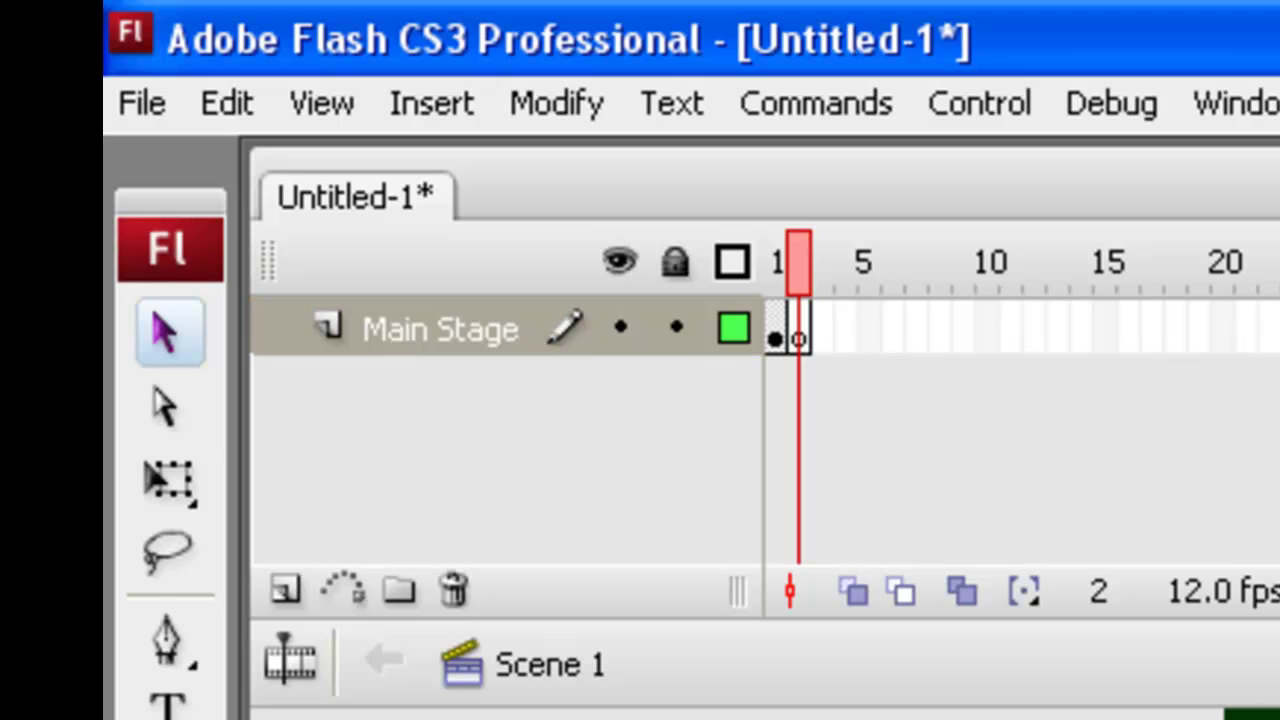
{"action": "left_click", "coordinate": [798, 337]}
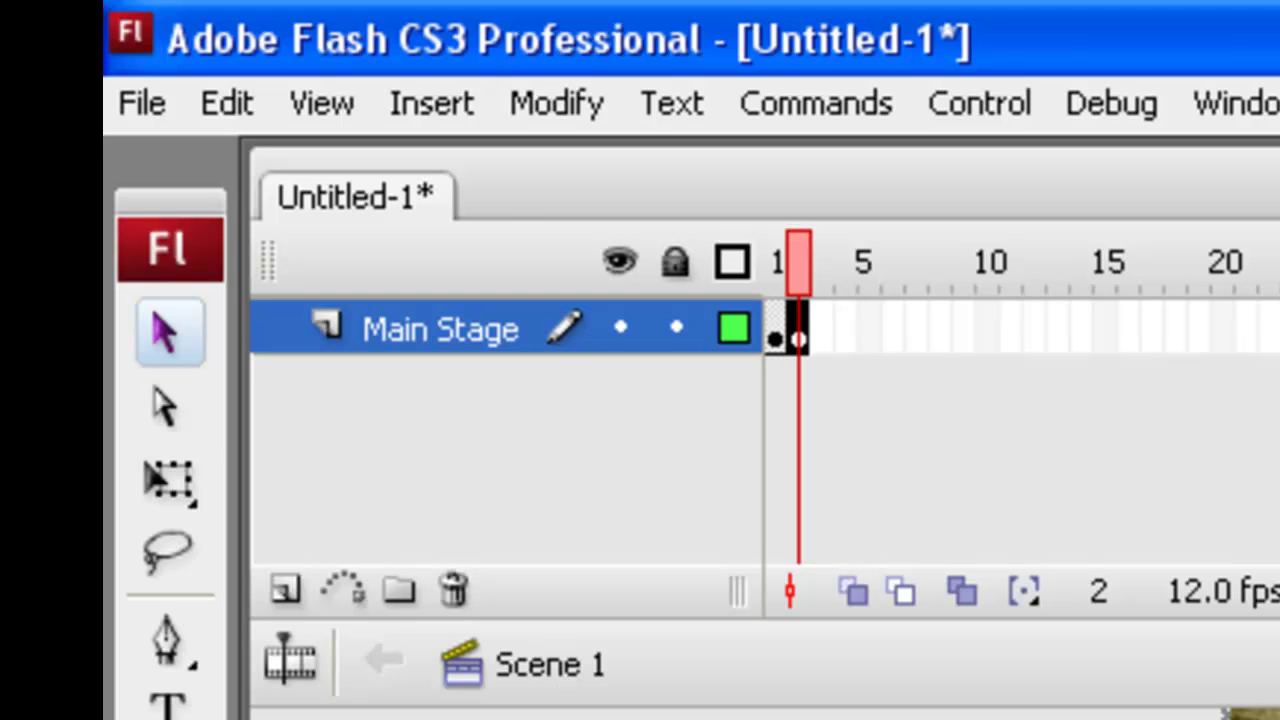
{"action": "key", "text": "Escape"}
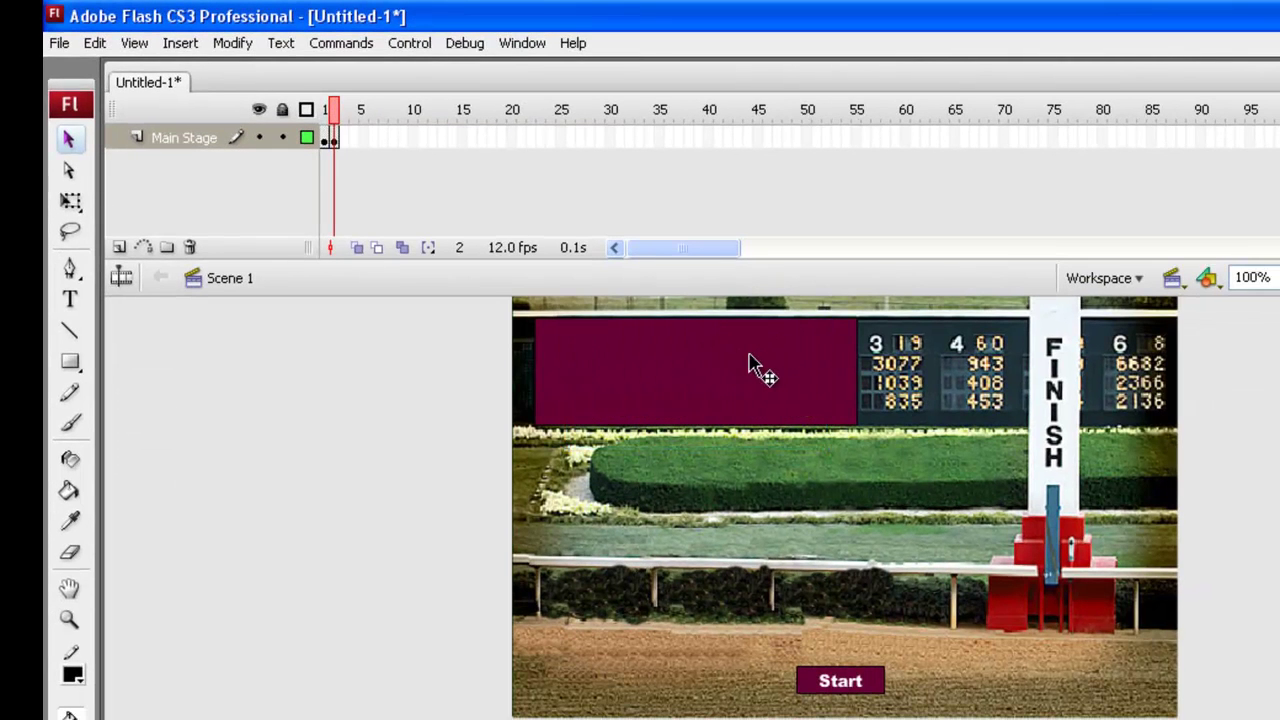
Step: Delete the instructions box and Start button from frame 2, then compare frames 1 and 2
{"action": "left_click", "coordinate": [757, 365]}
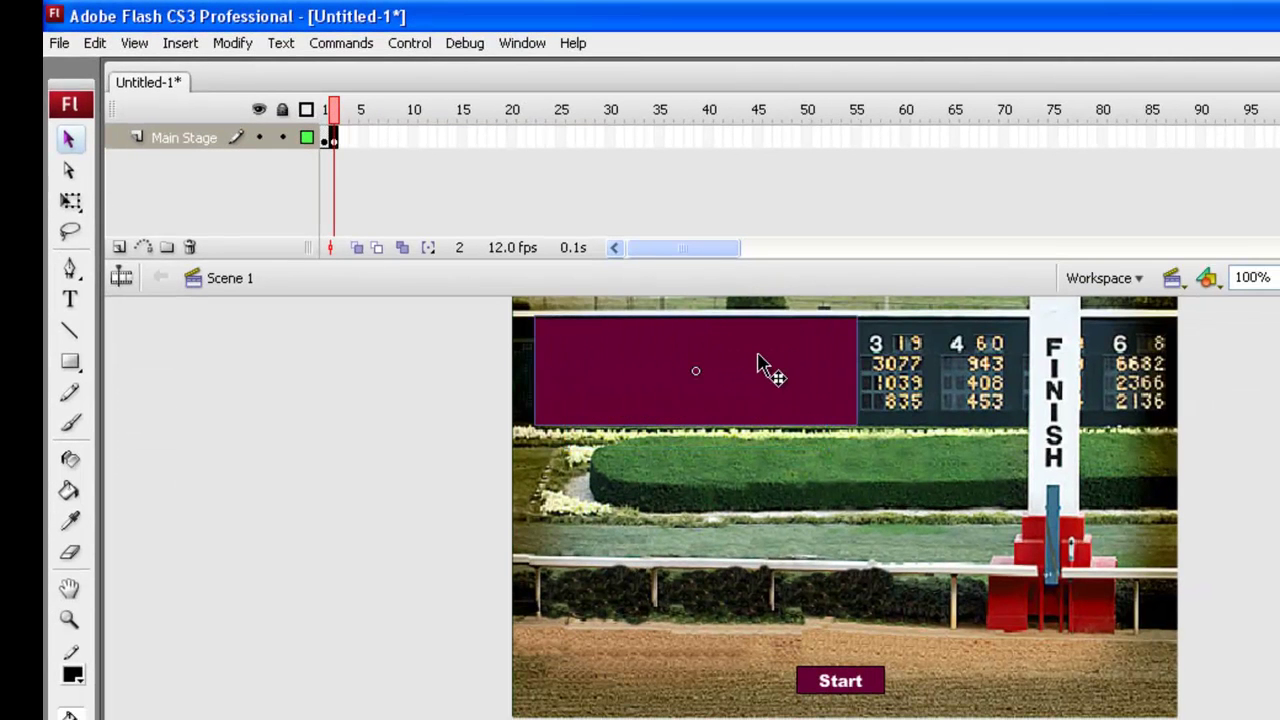
{"action": "key", "text": "Delete"}
{"action": "left_click", "coordinate": [877, 687]}
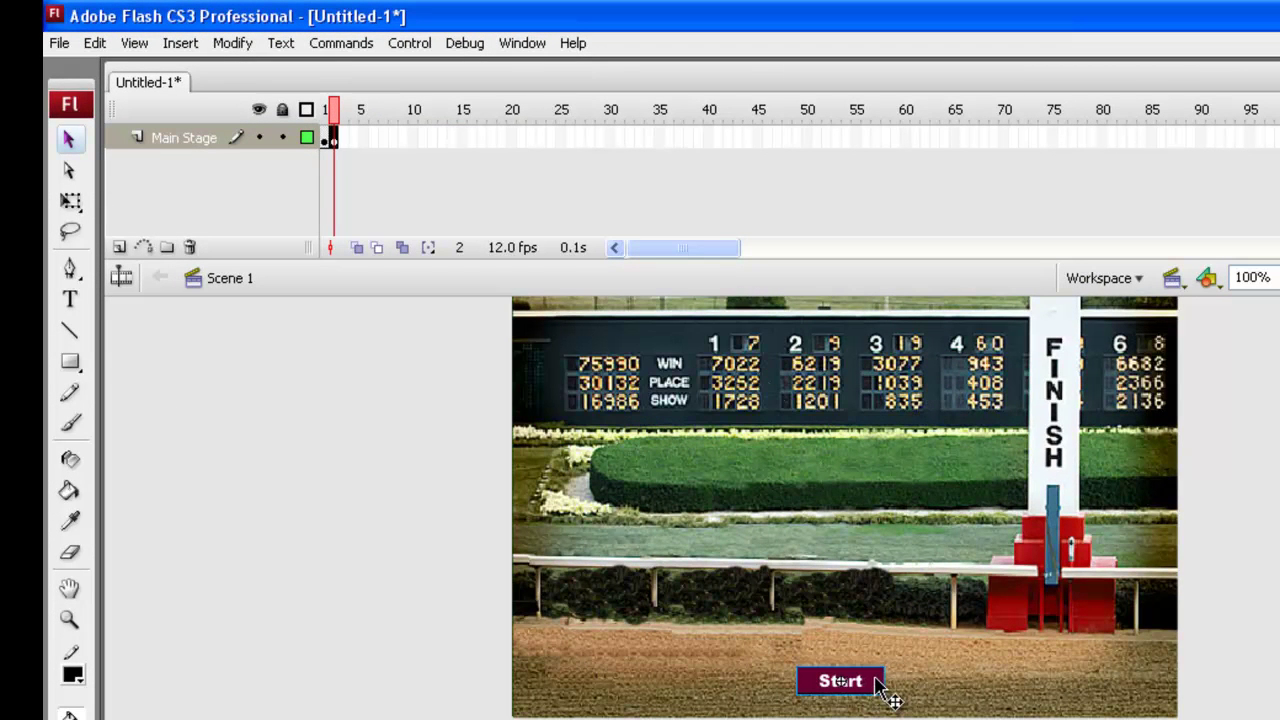
{"action": "key", "text": "Delete"}
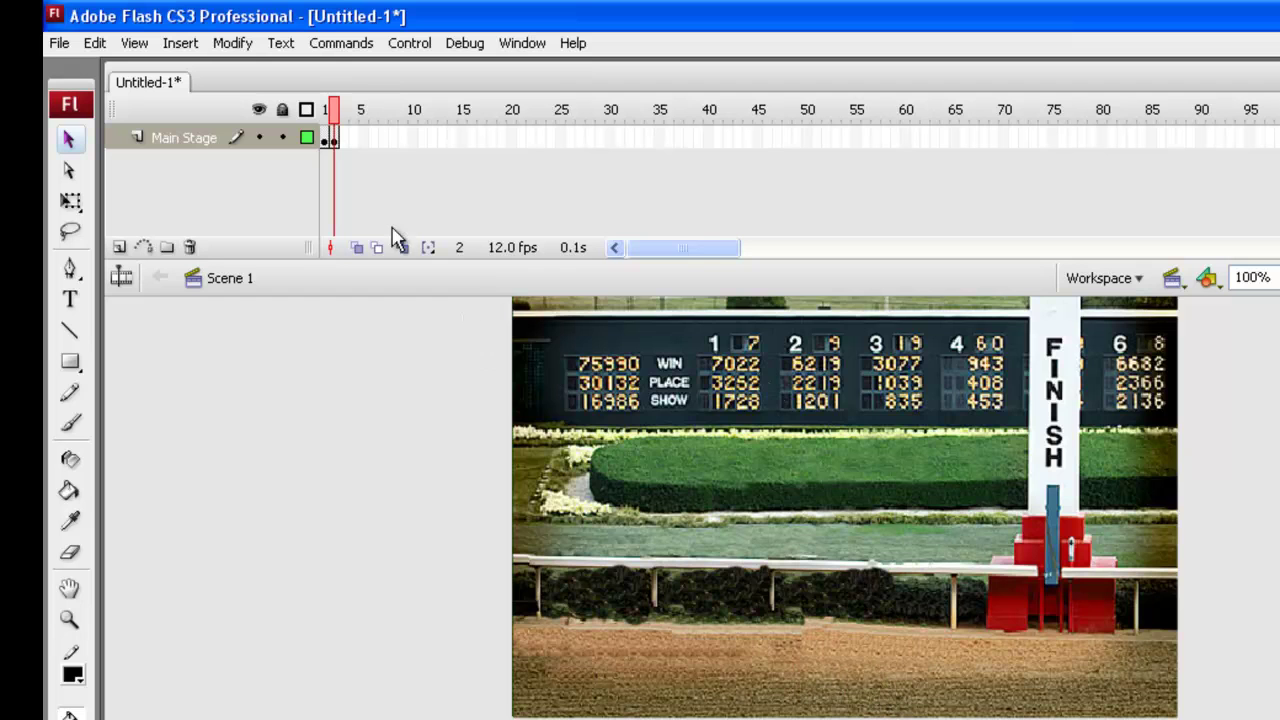
{"action": "left_click", "coordinate": [325, 140]}
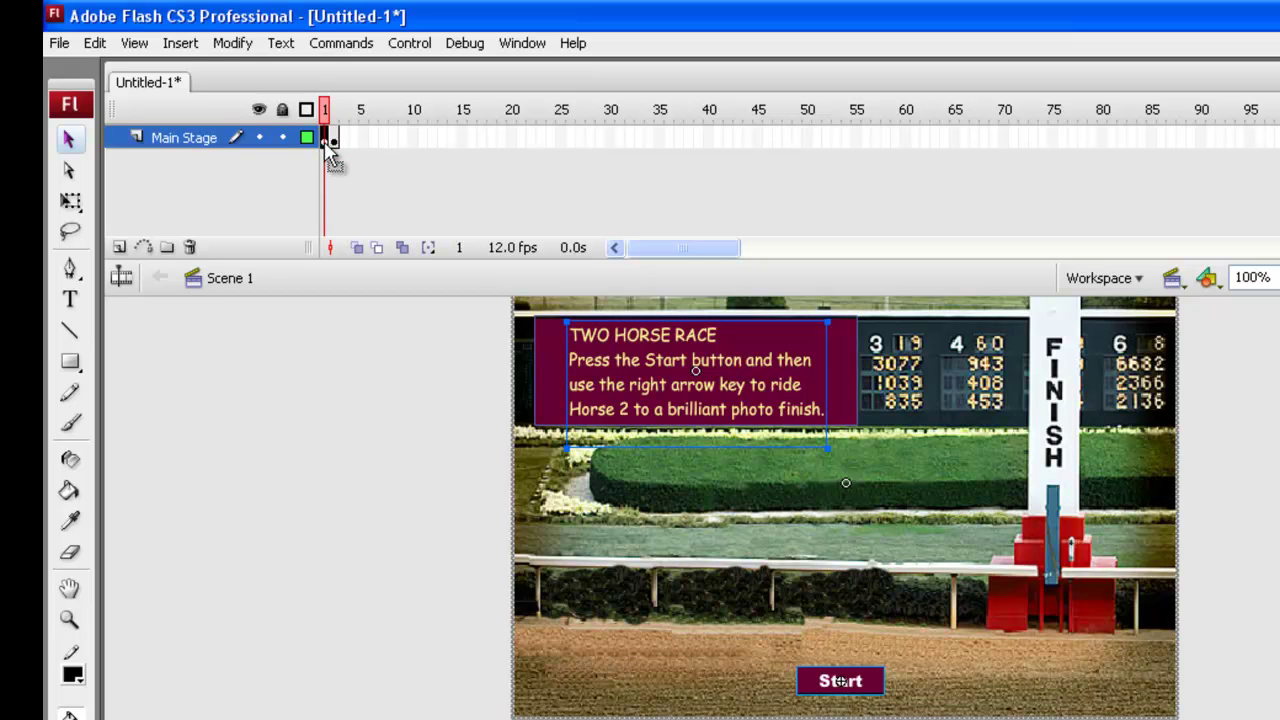
{"action": "left_click", "coordinate": [335, 140]}
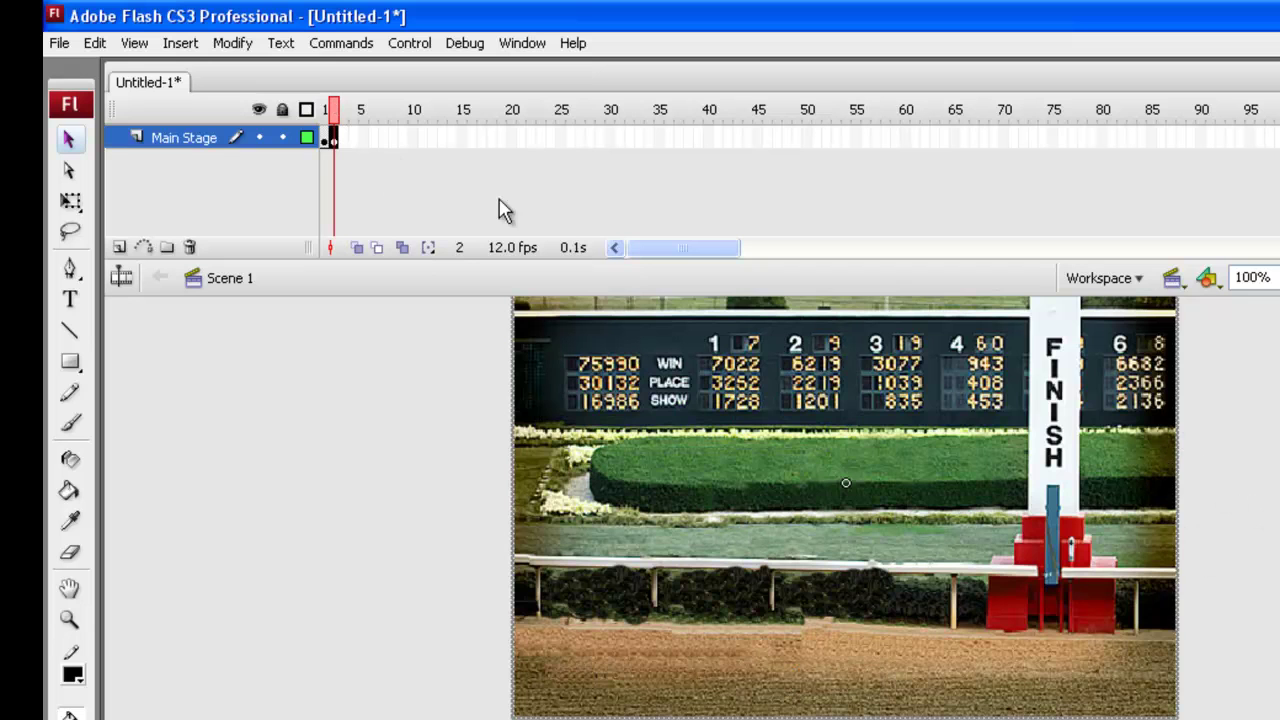
{"action": "left_click", "coordinate": [326, 141]}
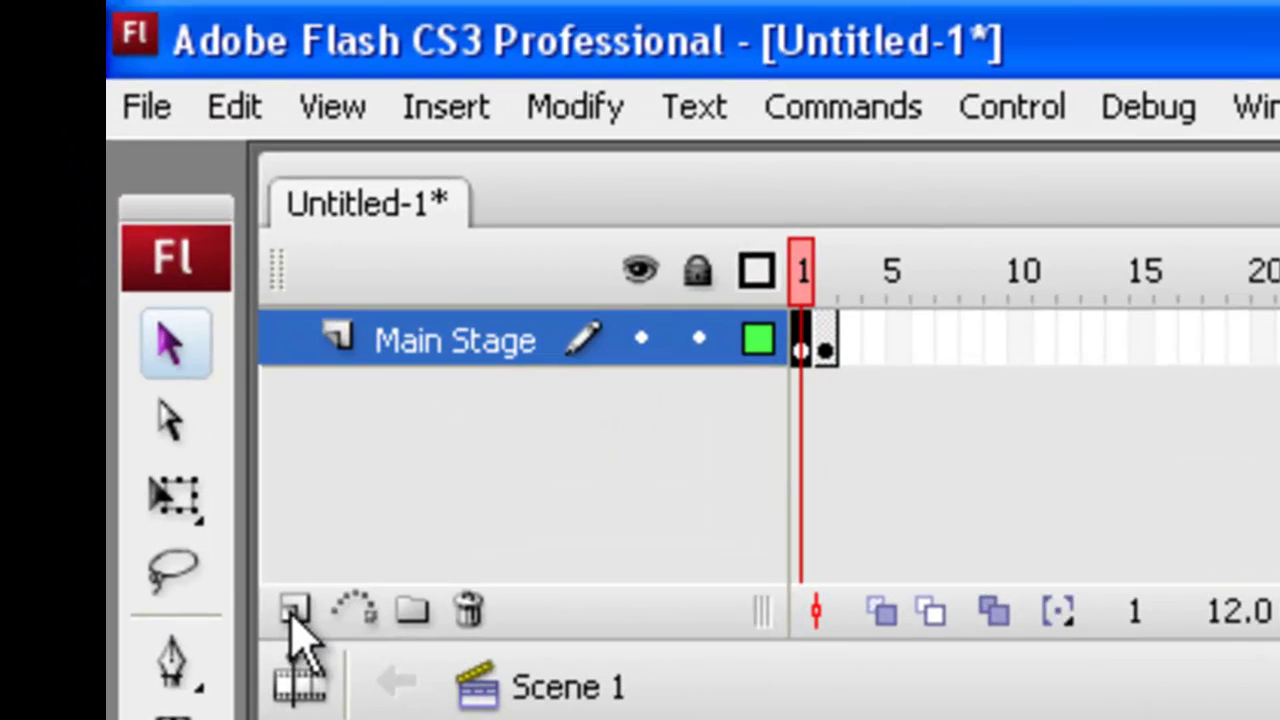
Step: Insert a layer above Main Stage, rename it 'AS 3.0', and select its frame 1
{"action": "left_click", "coordinate": [292, 612]}
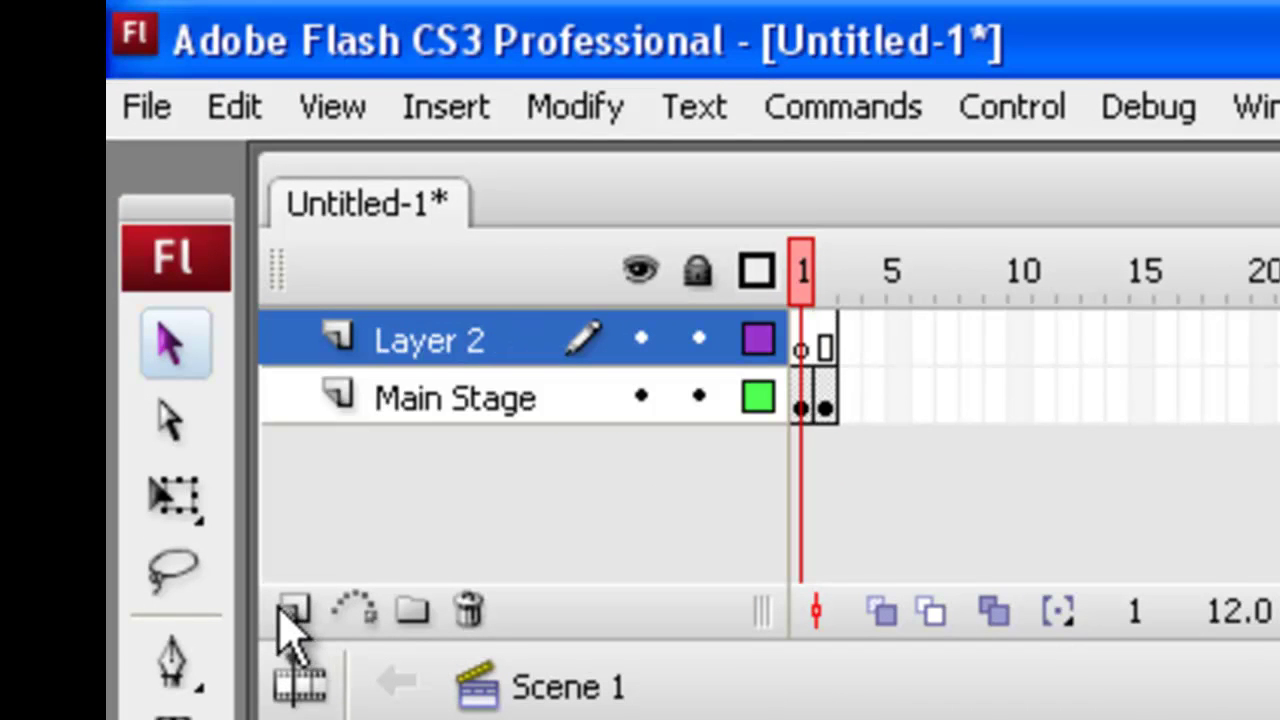
{"action": "double_click", "coordinate": [414, 345]}
{"action": "left_click", "coordinate": [506, 335]}
{"action": "key", "text": "BackSpace"}
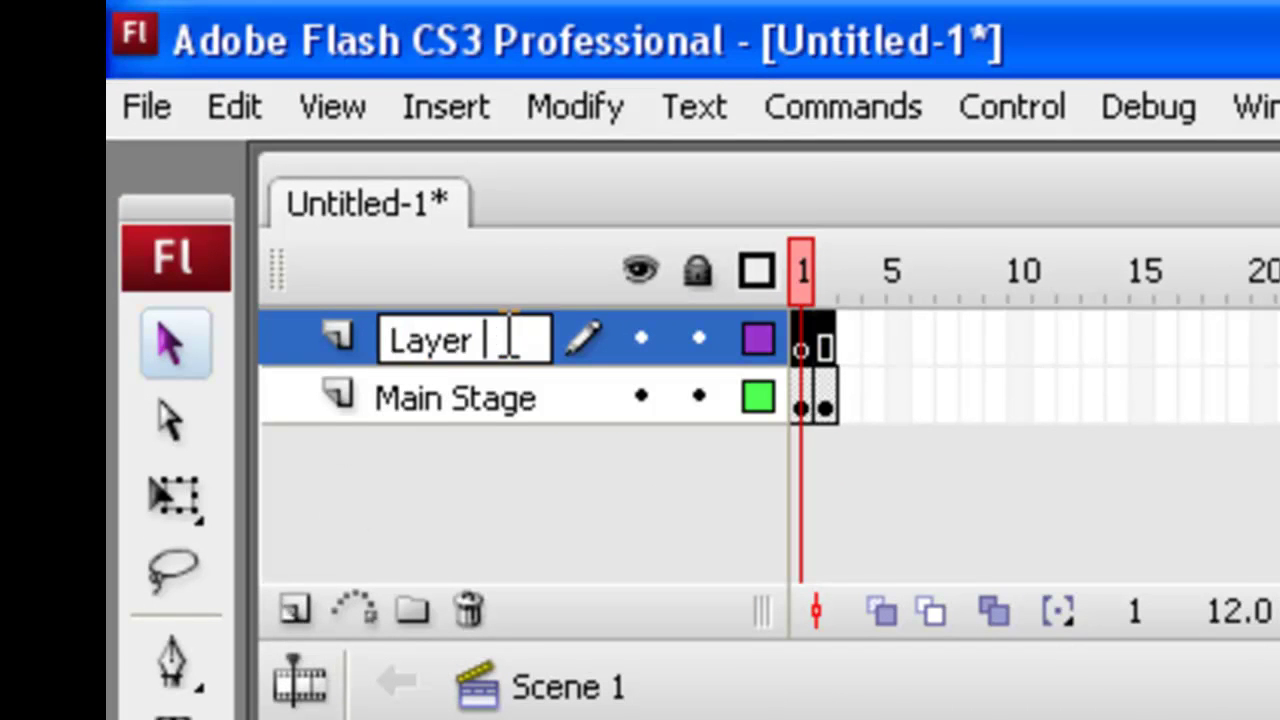
{"action": "key", "text": "BackSpace"}
{"action": "key", "text": "BackSpace"}
{"action": "key", "text": "BackSpace"}
{"action": "key", "text": "BackSpace"}
{"action": "key", "text": "BackSpace"}
{"action": "key", "text": "BackSpace"}
{"action": "type", "text": "AS "}
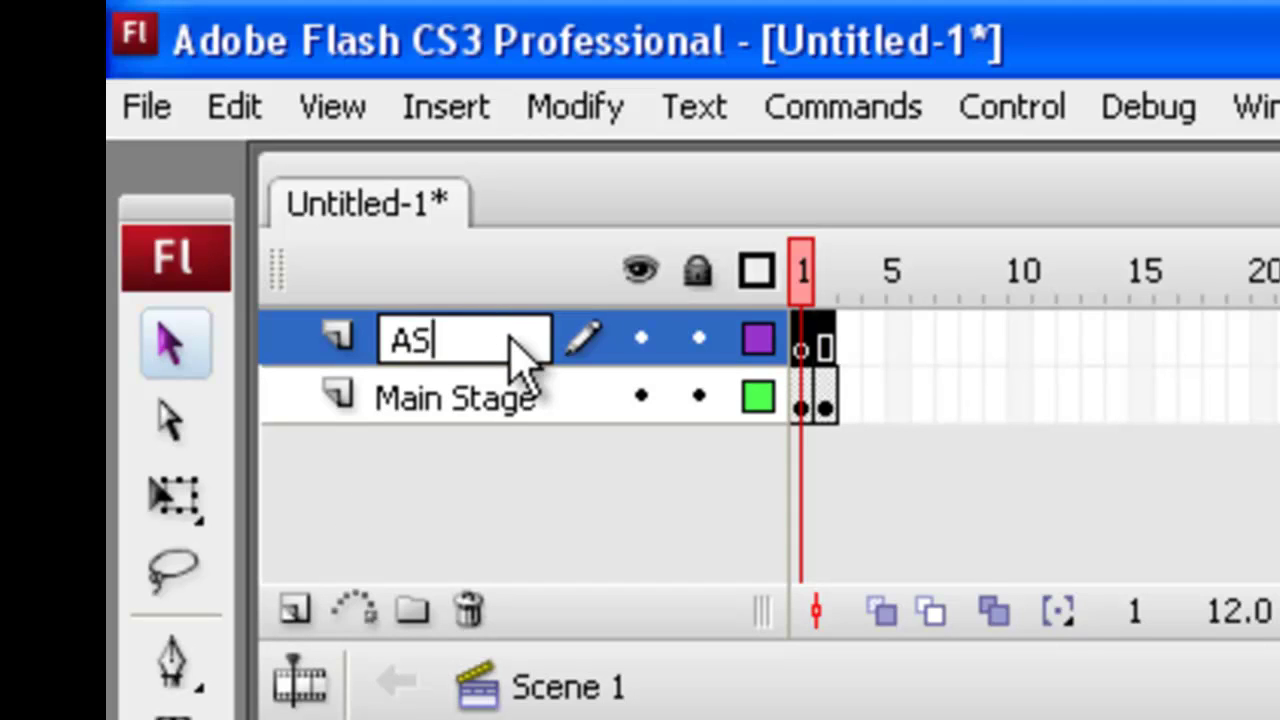
{"action": "type", "text": "3.0"}
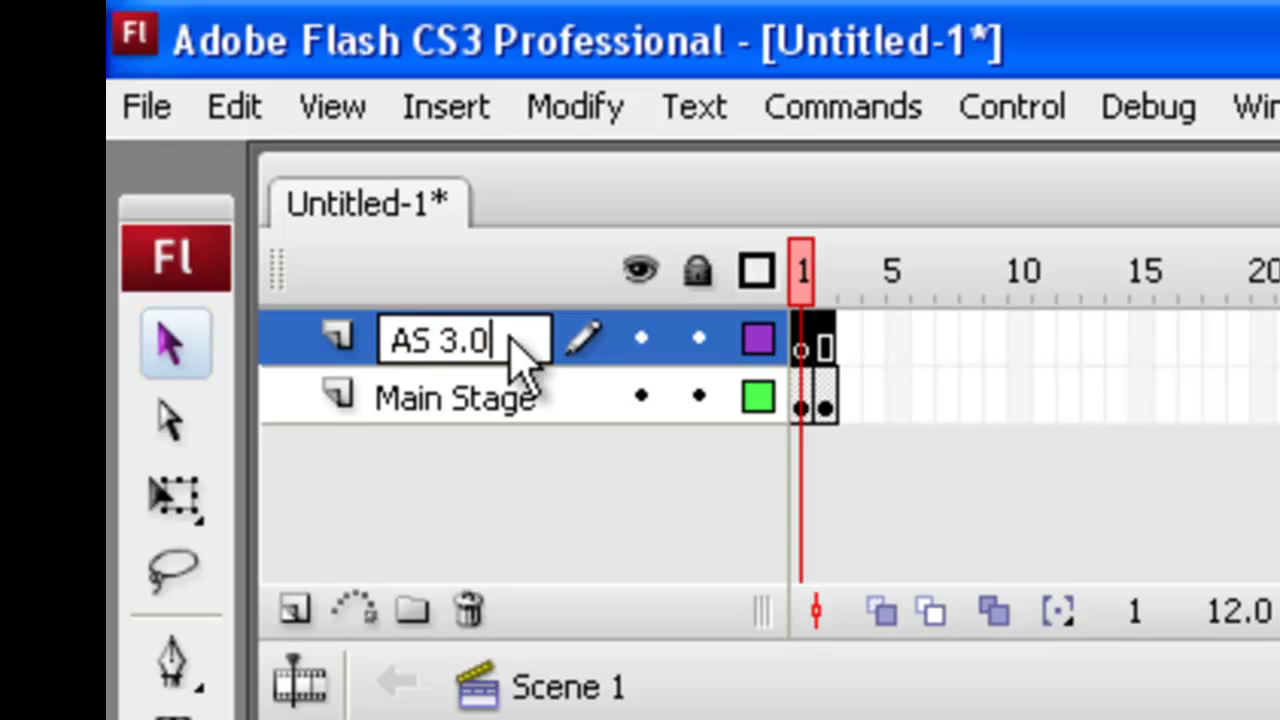
{"action": "key", "text": "Return"}
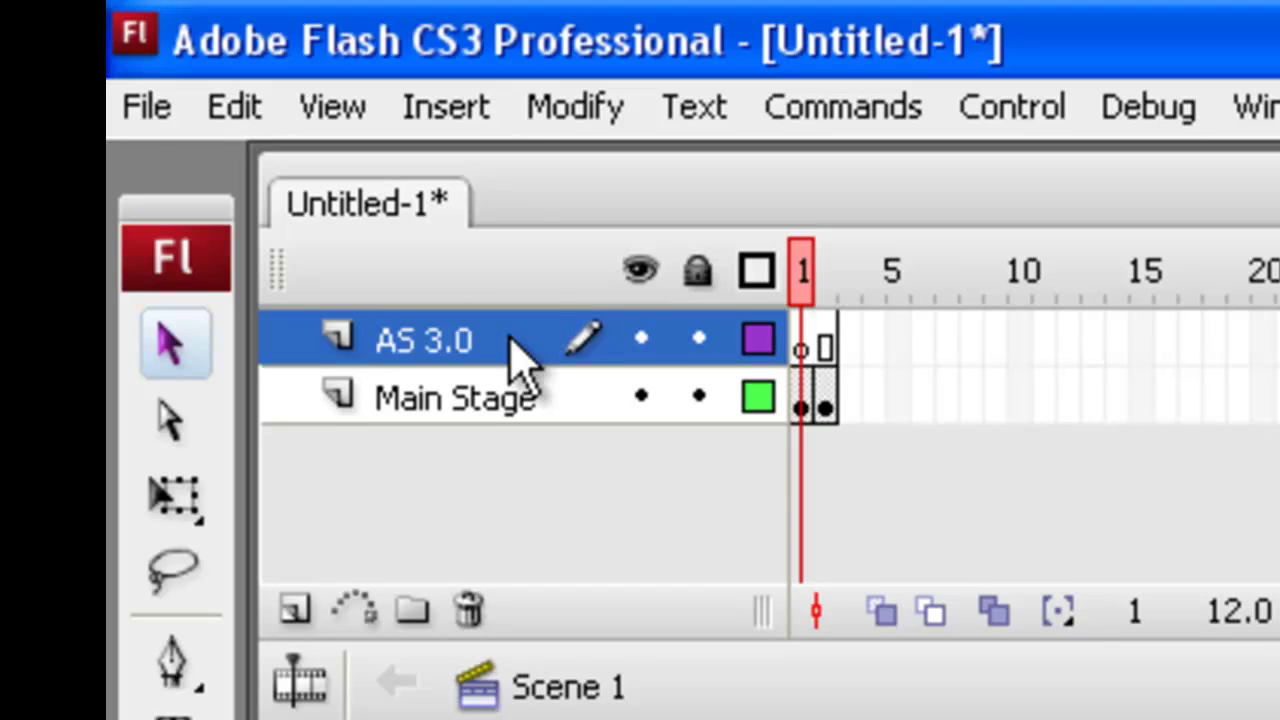
{"action": "left_click", "coordinate": [805, 343]}
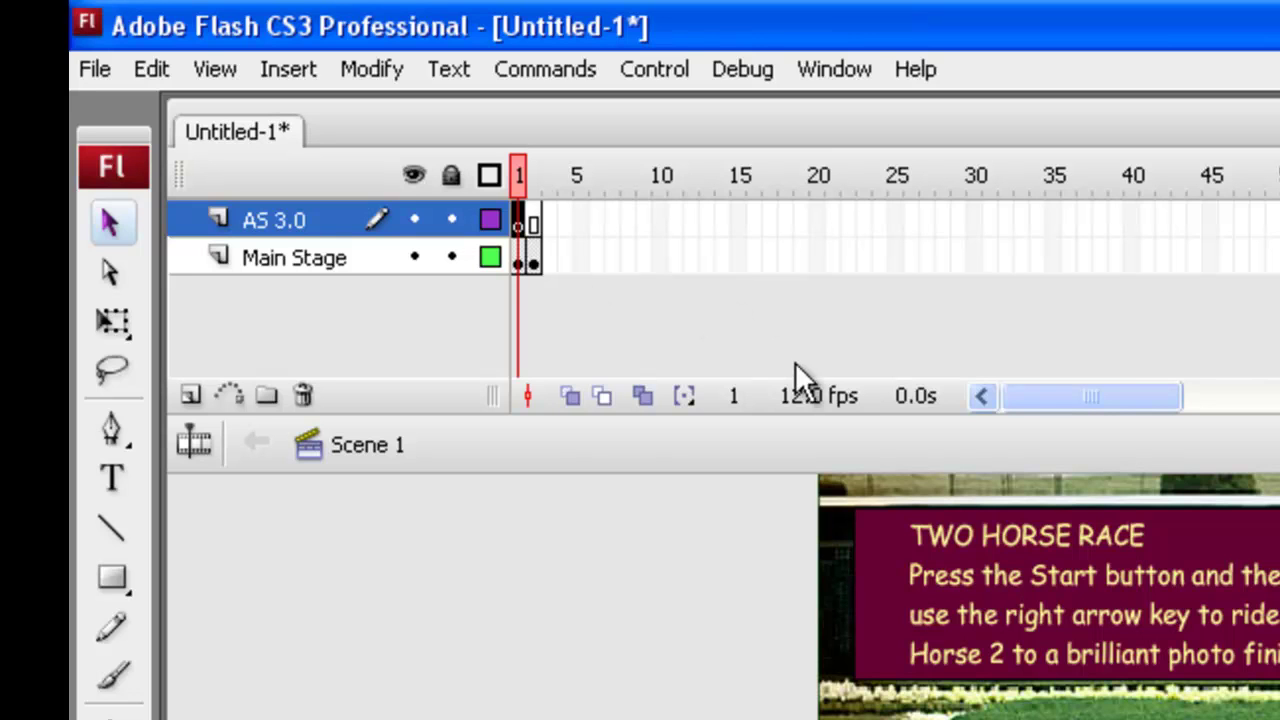
Step: Paste the start-screen script copied from Notepad into the Actions panel for AS 3.0 frame 1
{"action": "left_click", "coordinate": [836, 72]}
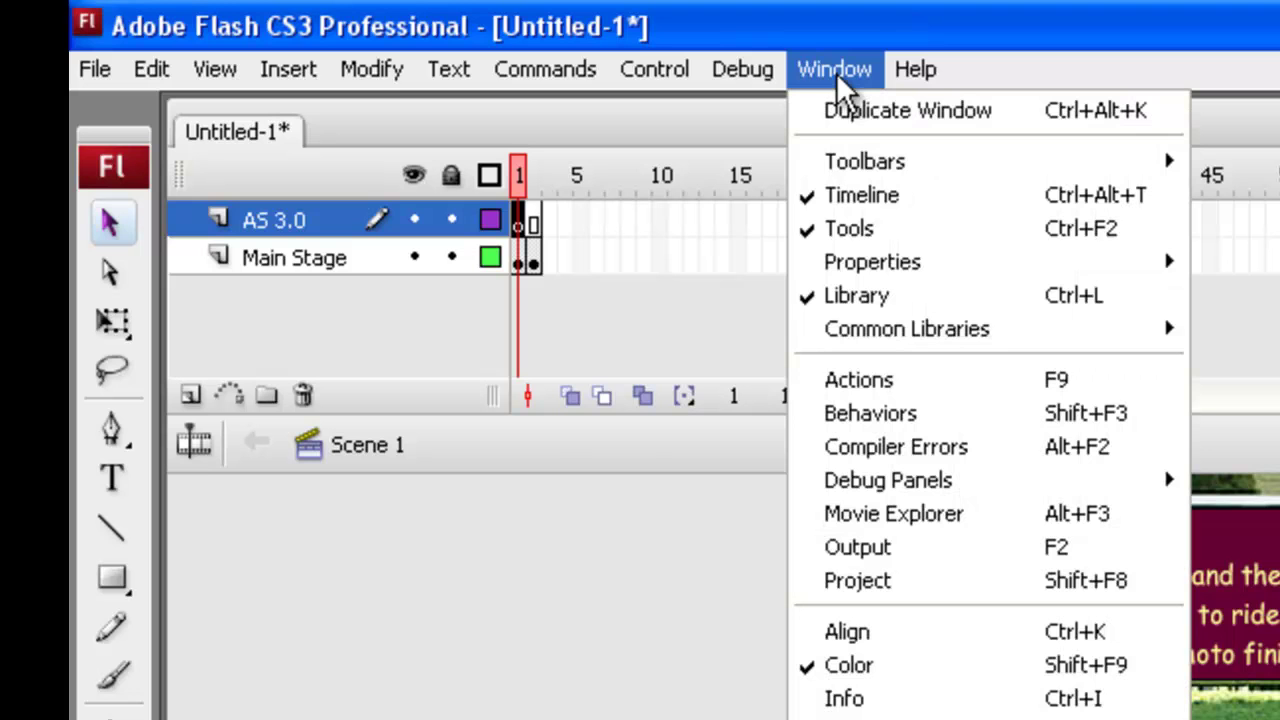
{"action": "left_click", "coordinate": [895, 378]}
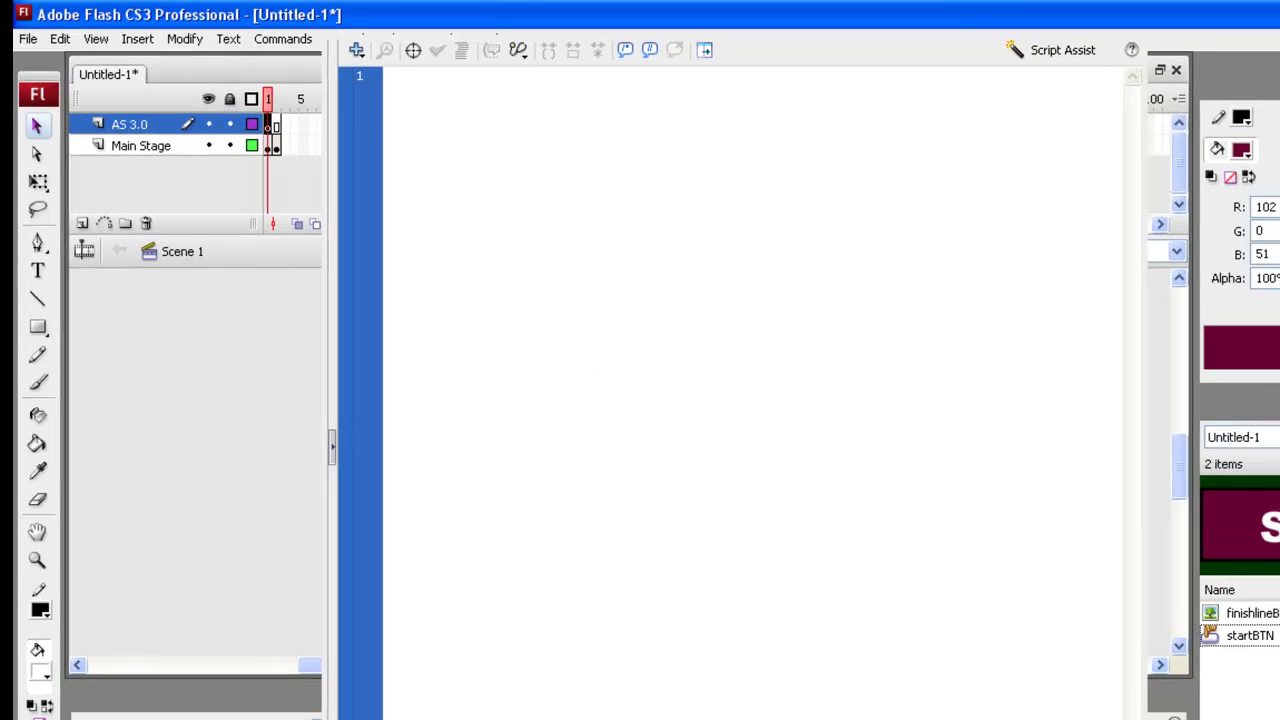
{"action": "key", "text": "alt+Tab"}
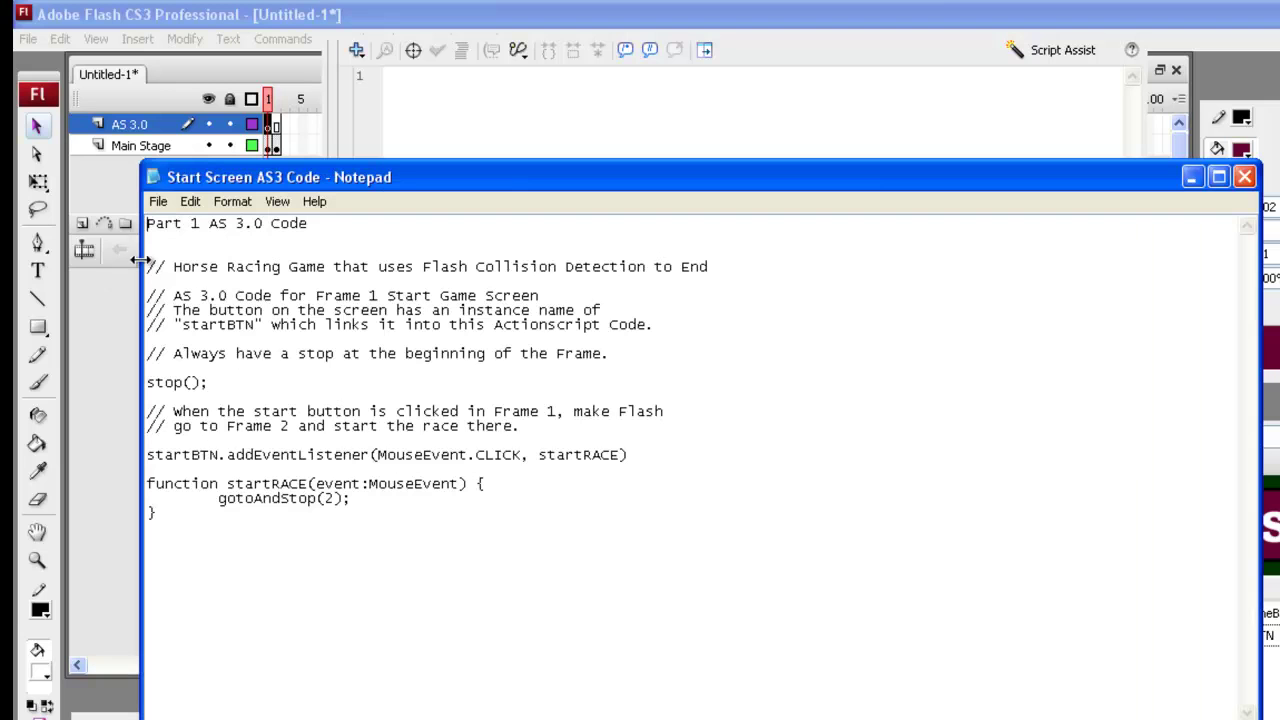
{"action": "left_click_drag", "start_coordinate": [147, 264], "coordinate": [411, 533]}
{"action": "key", "text": "ctrl+c"}
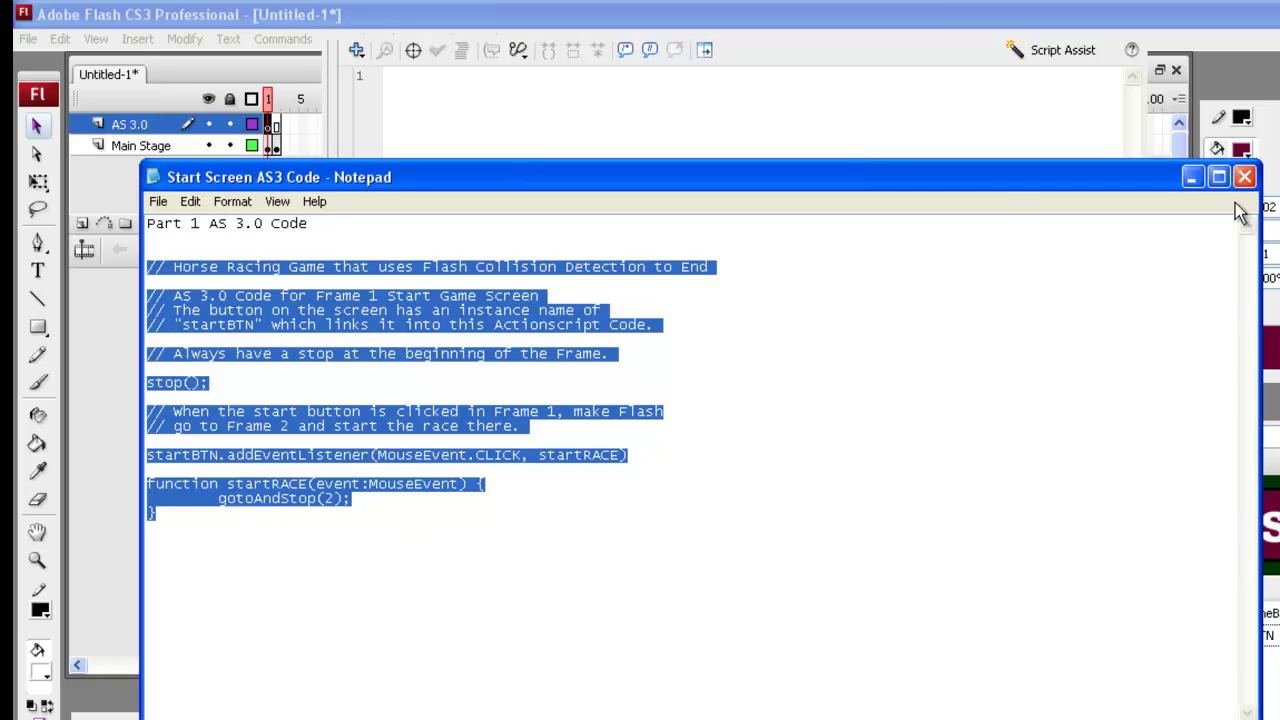
{"action": "left_click", "coordinate": [1193, 180]}
{"action": "left_click", "coordinate": [439, 87]}
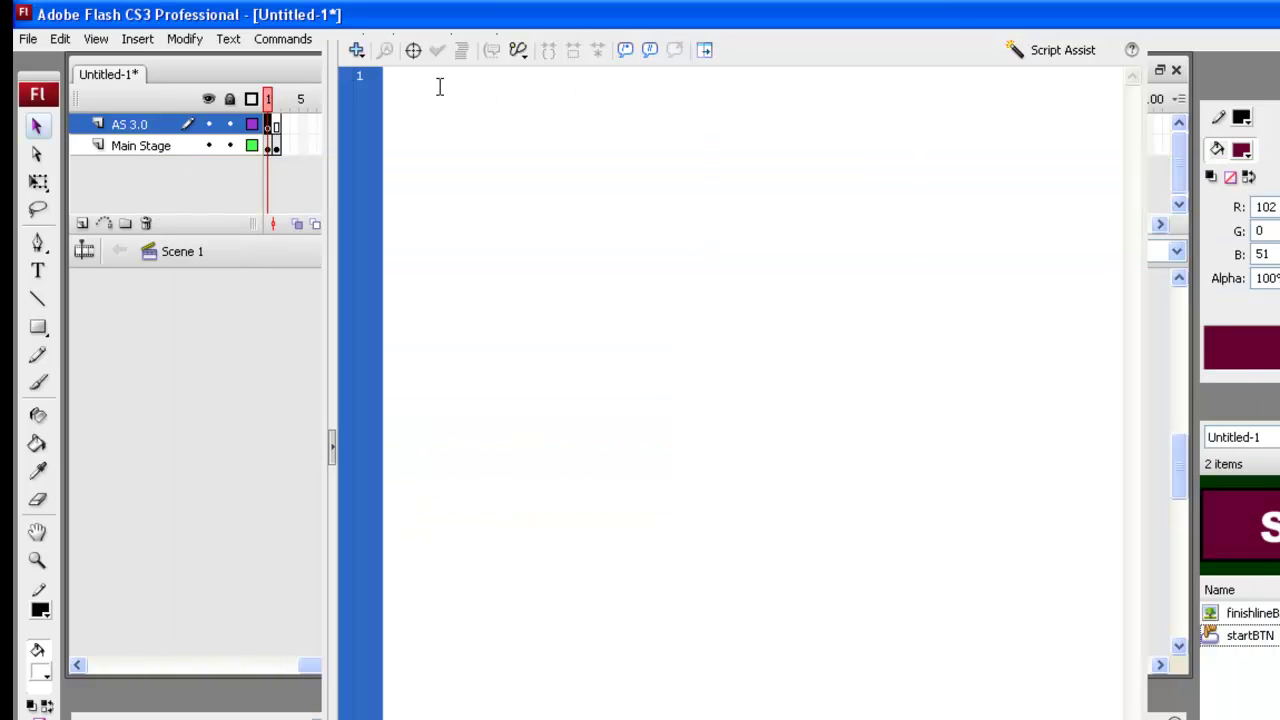
{"action": "key", "text": "ctrl+v"}
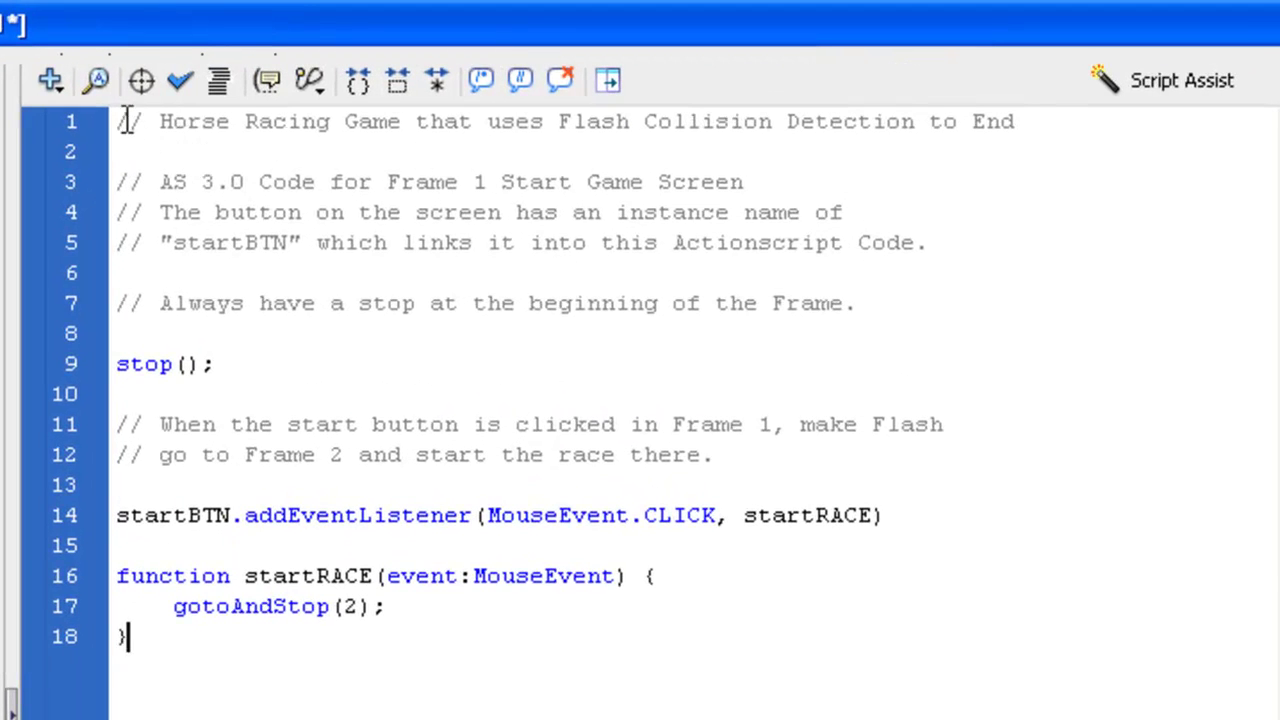
Step: Highlight the line 1 comment marks, the stop(); statement and the startBTN instance name
{"action": "left_click_drag", "start_coordinate": [116, 121], "coordinate": [145, 121]}
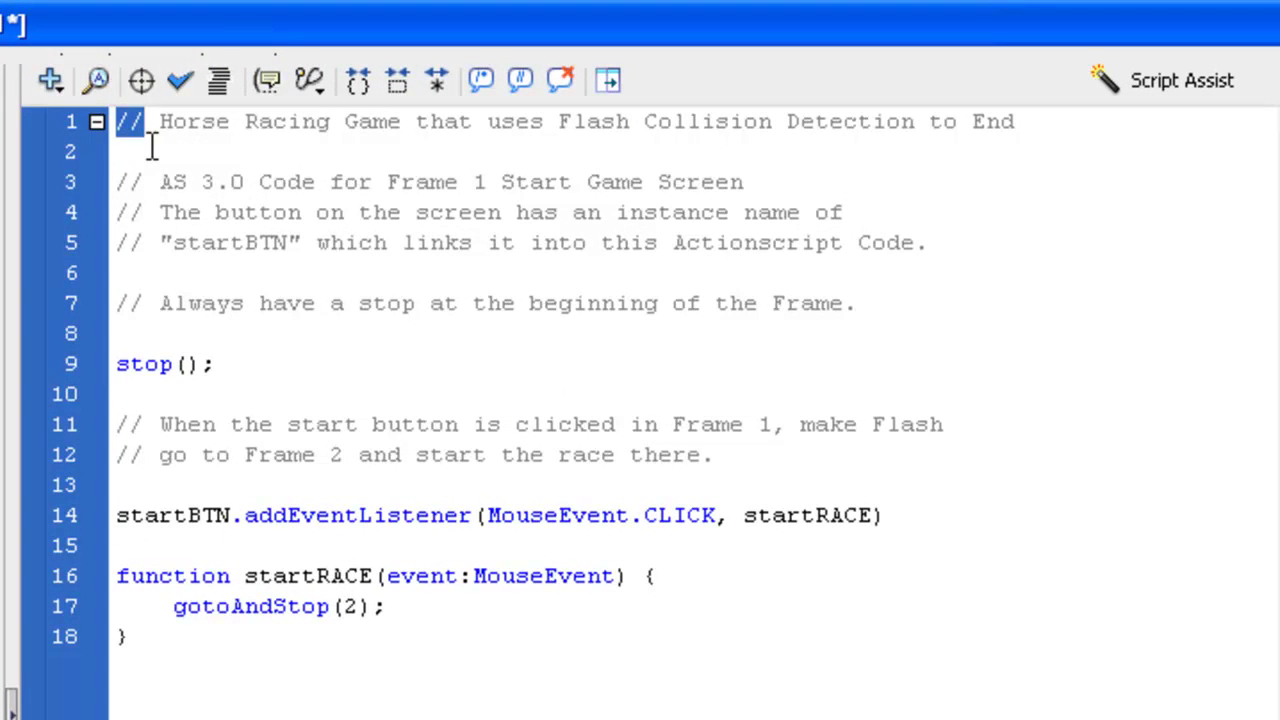
{"action": "left_click", "coordinate": [150, 148]}
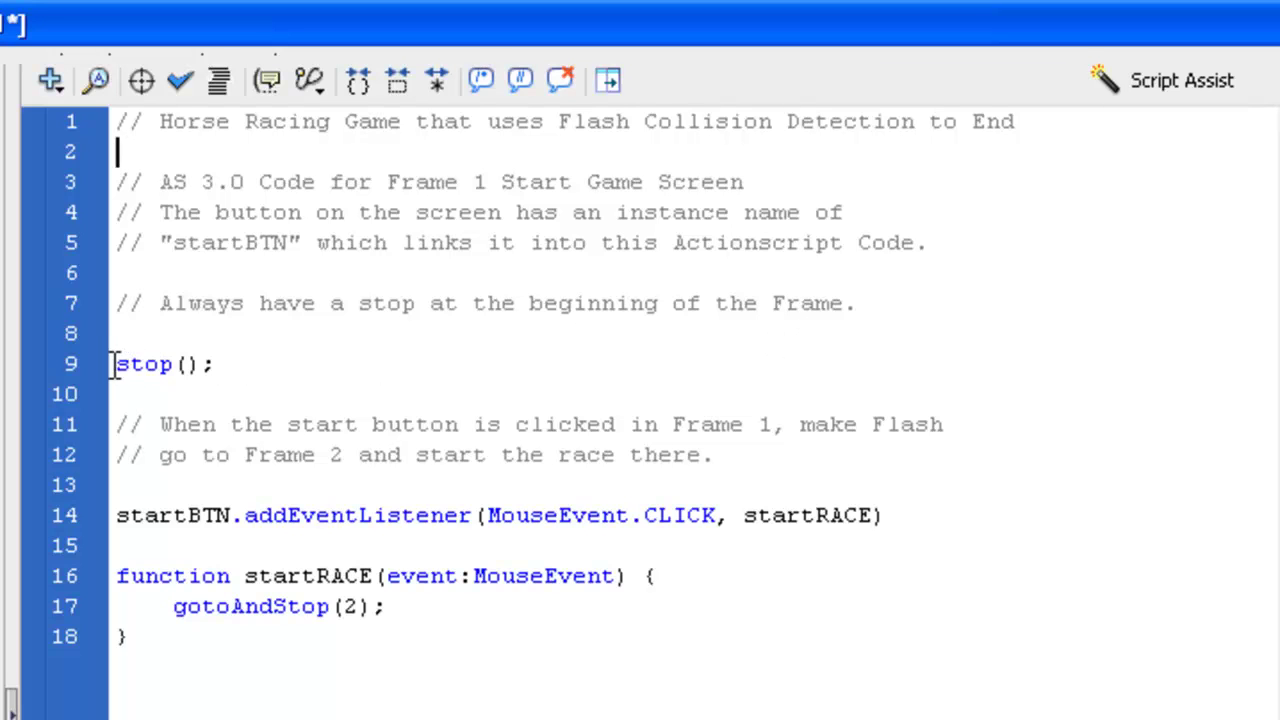
{"action": "left_click_drag", "start_coordinate": [116, 364], "coordinate": [229, 364]}
{"action": "left_click", "coordinate": [337, 370]}
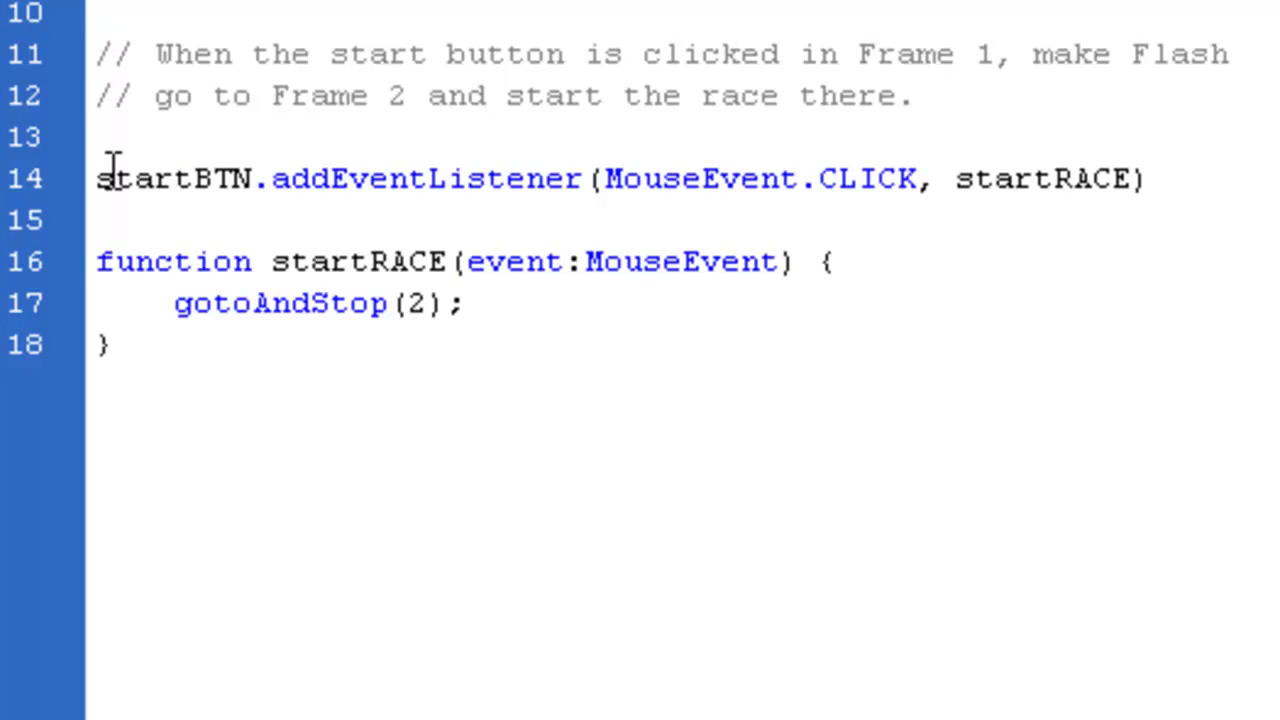
{"action": "left_click_drag", "start_coordinate": [94, 178], "coordinate": [245, 170]}
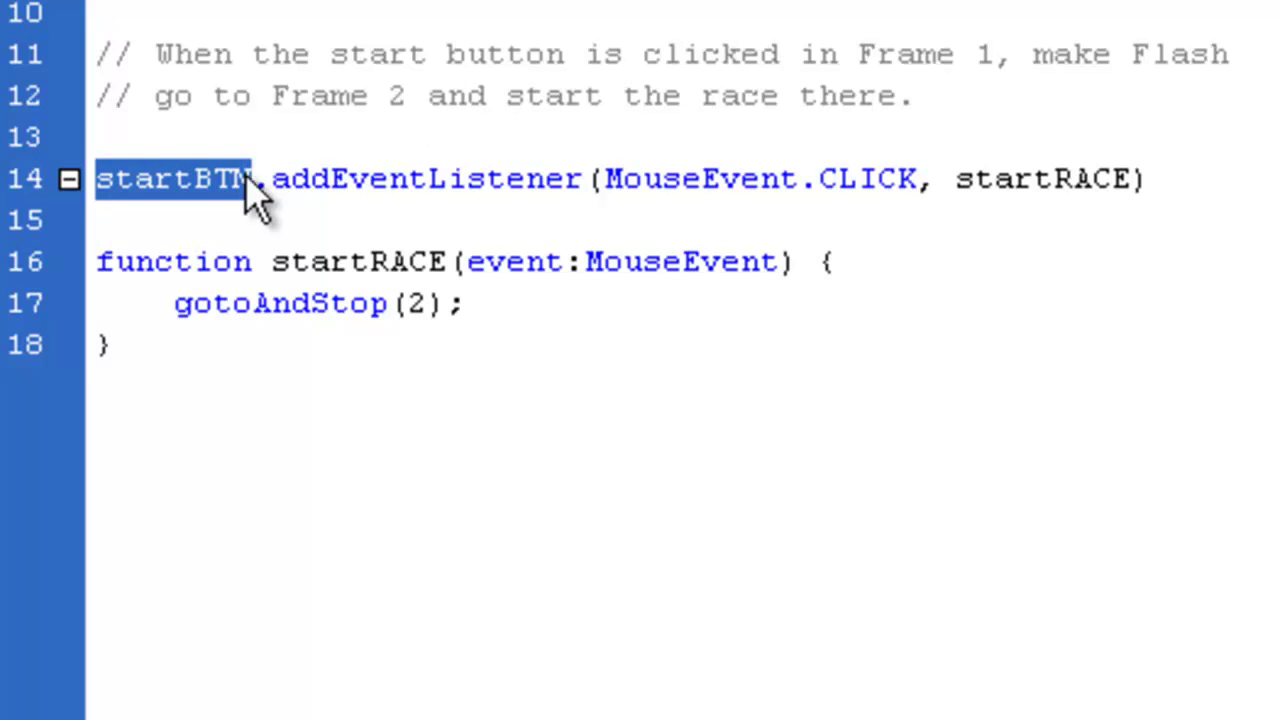
{"action": "left_click", "coordinate": [326, 127]}
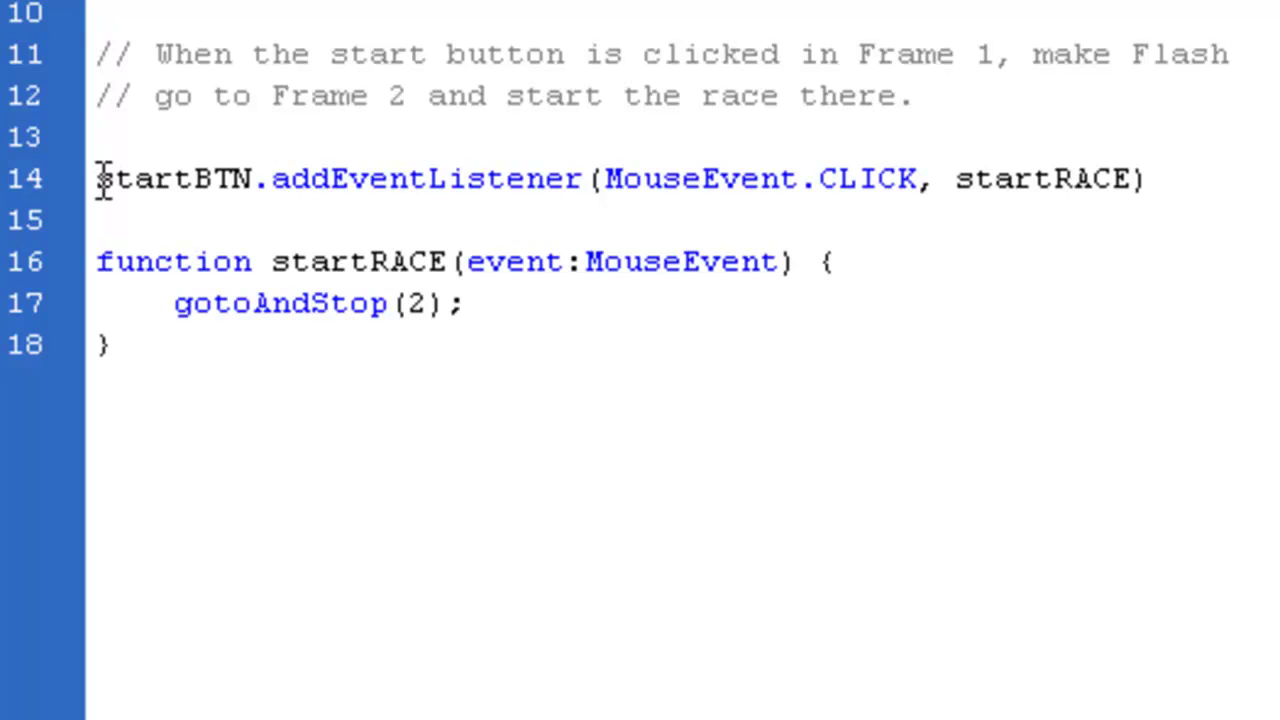
Step: Highlight the click listener on line 14, its startRACE reference, and the startRACE function definition
{"action": "left_click_drag", "start_coordinate": [97, 180], "coordinate": [1230, 180]}
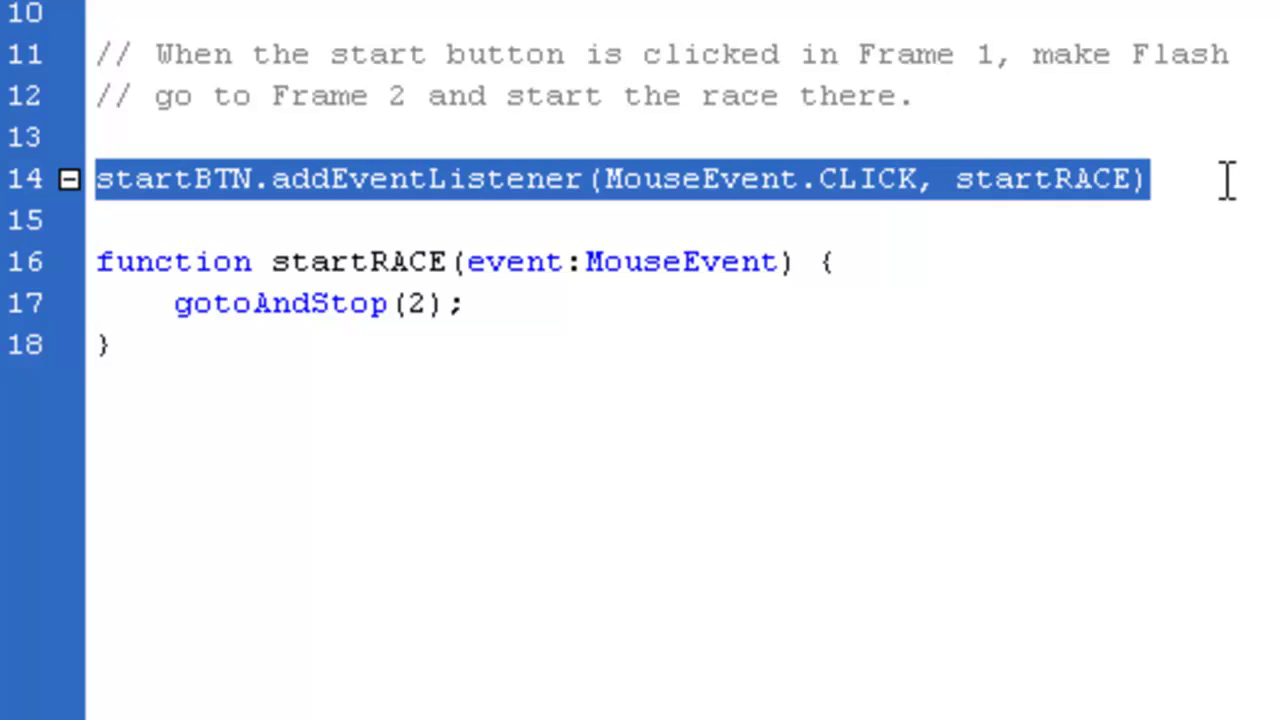
{"action": "left_click", "coordinate": [1234, 200]}
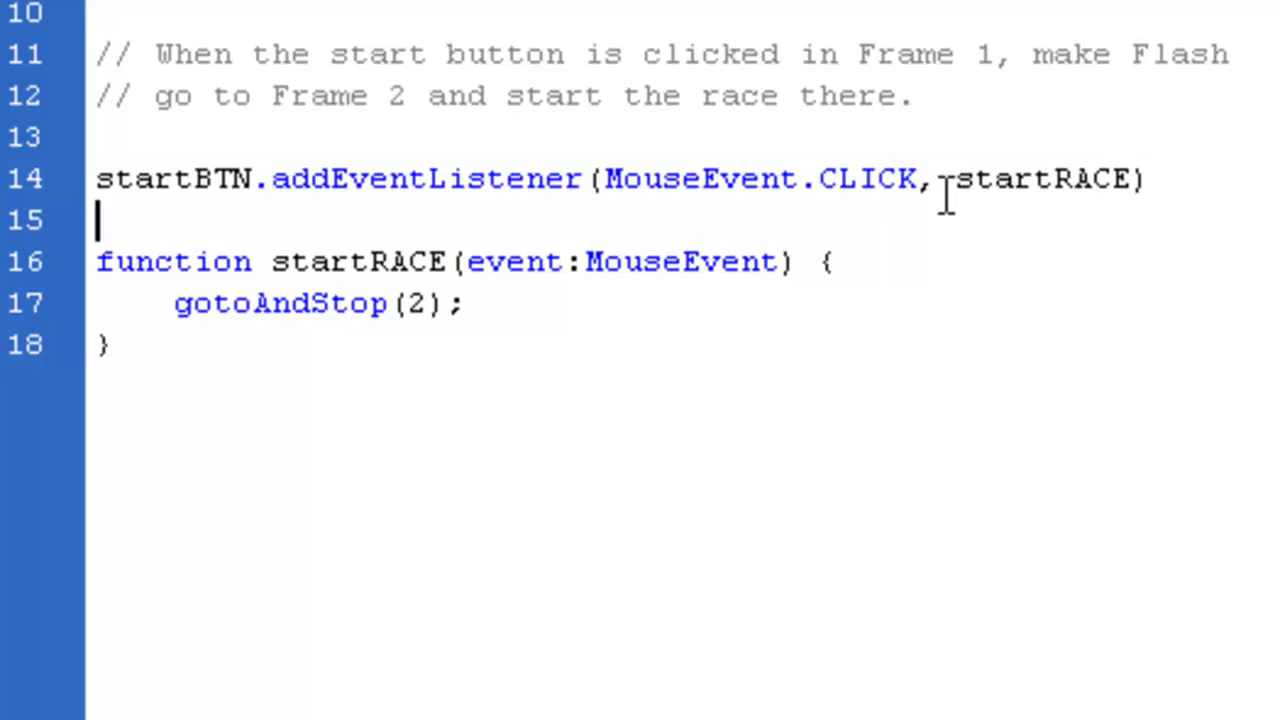
{"action": "left_click_drag", "start_coordinate": [955, 178], "coordinate": [1132, 168]}
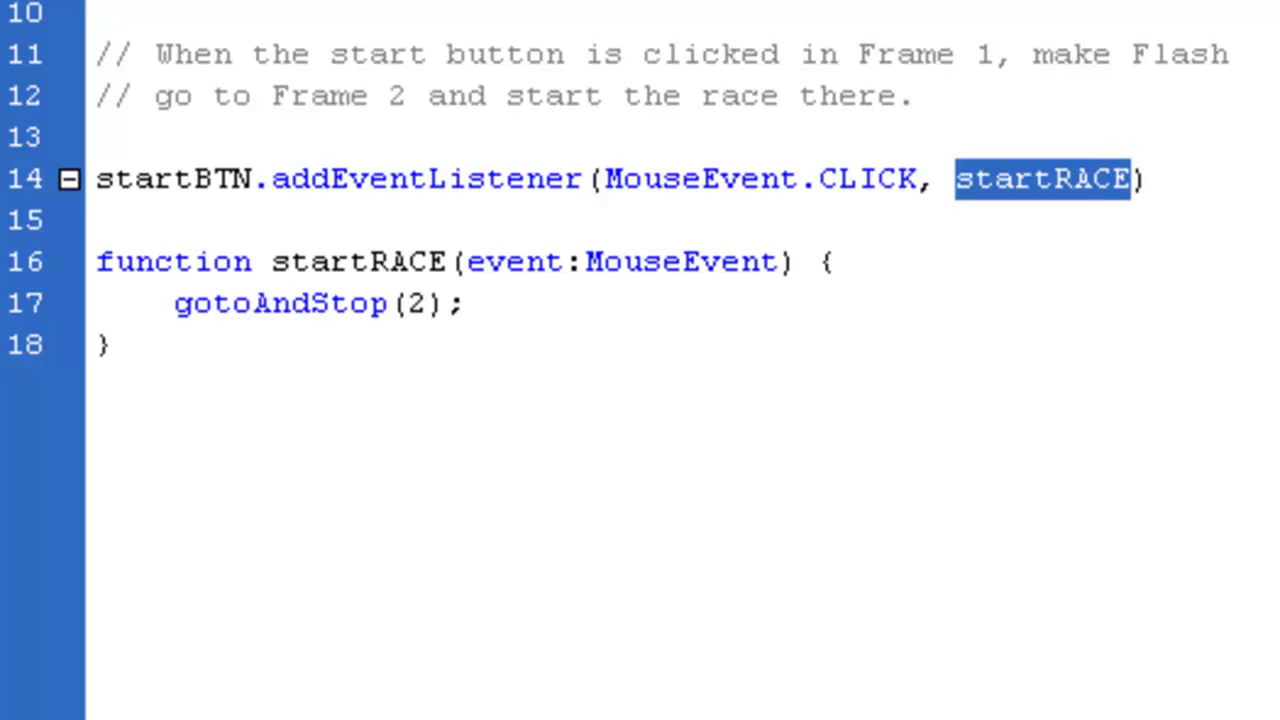
{"action": "left_click", "coordinate": [1020, 221]}
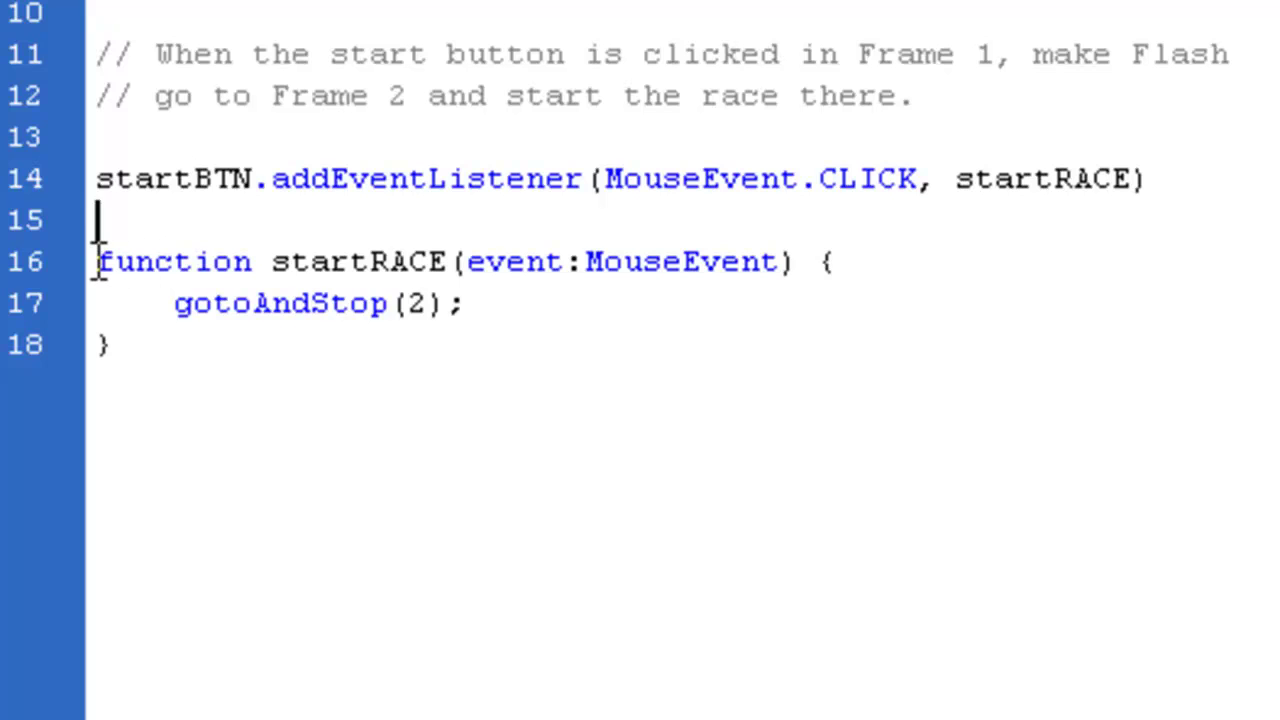
{"action": "left_click_drag", "start_coordinate": [101, 263], "coordinate": [100, 343]}
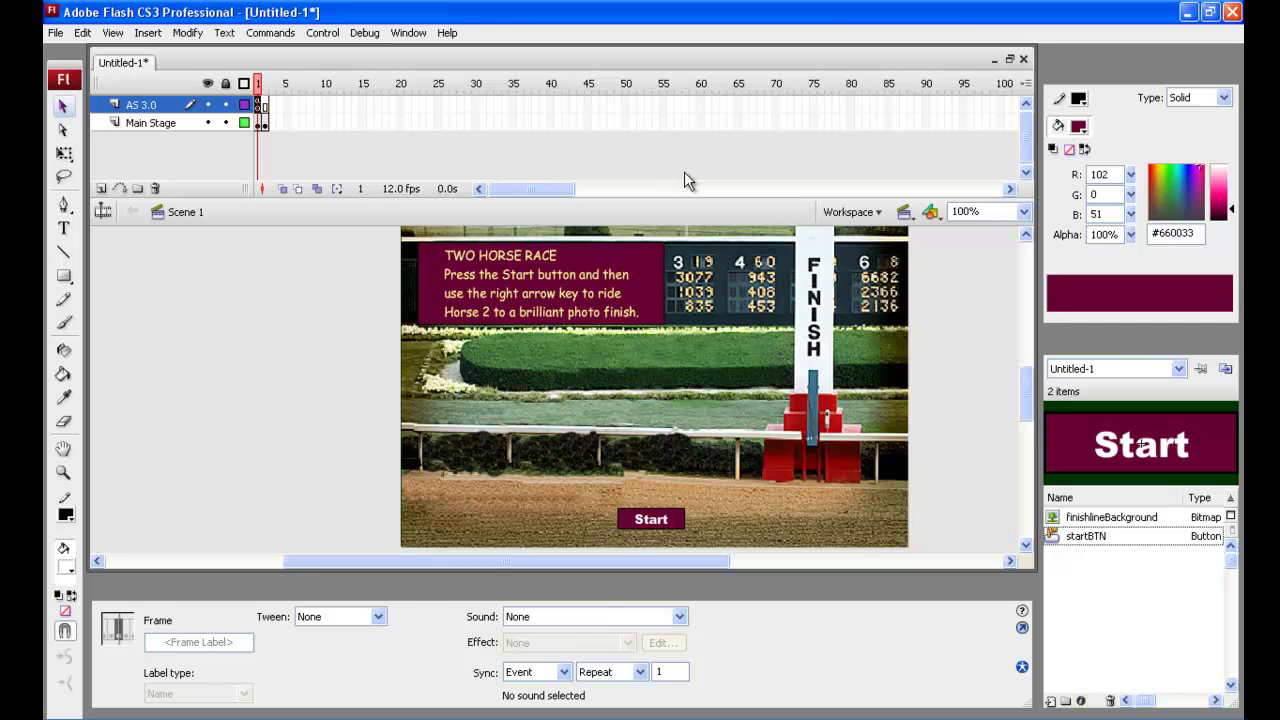
{"action": "left_click", "coordinate": [685, 174]}
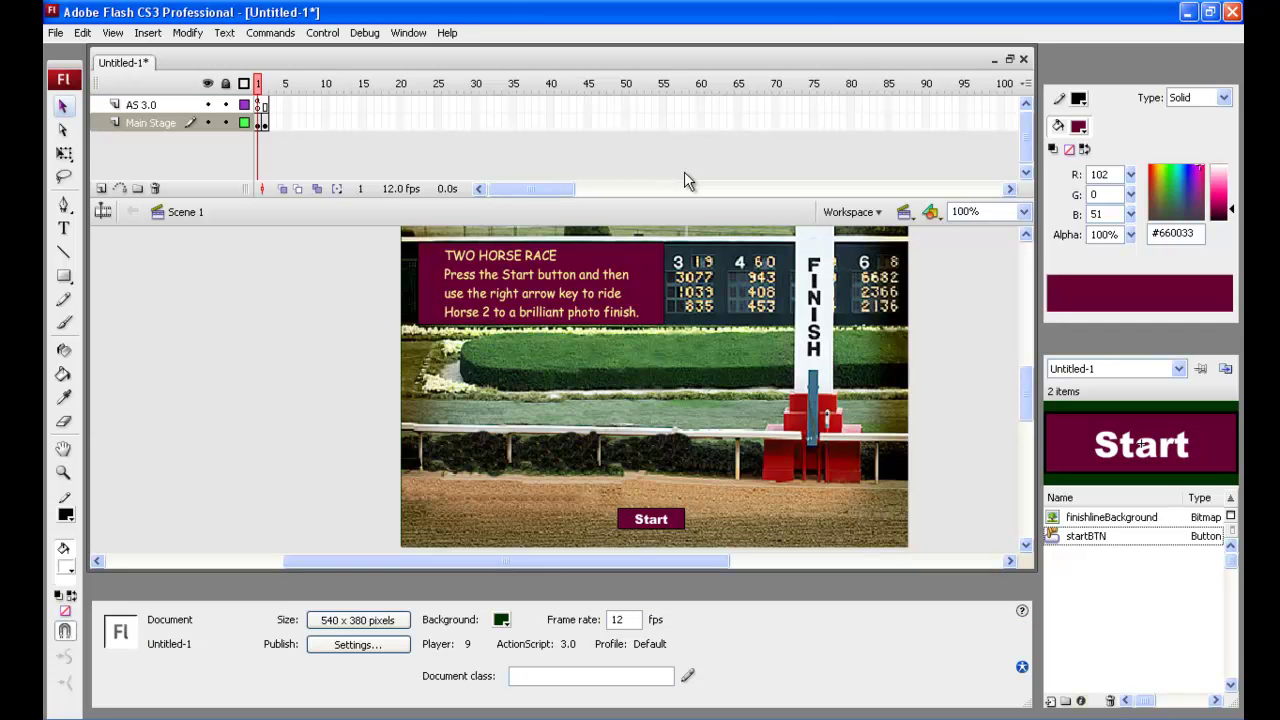
{"action": "key", "text": "ctrl+Return"}
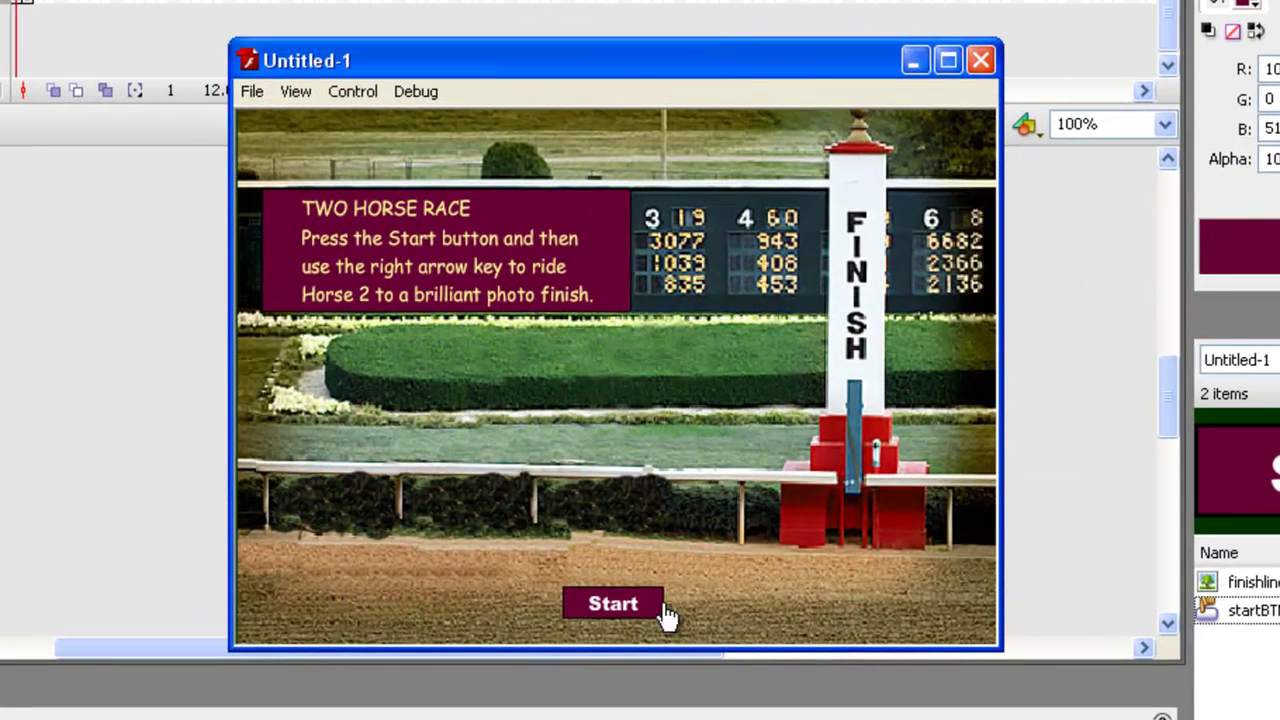
{"action": "left_click", "coordinate": [612, 606]}
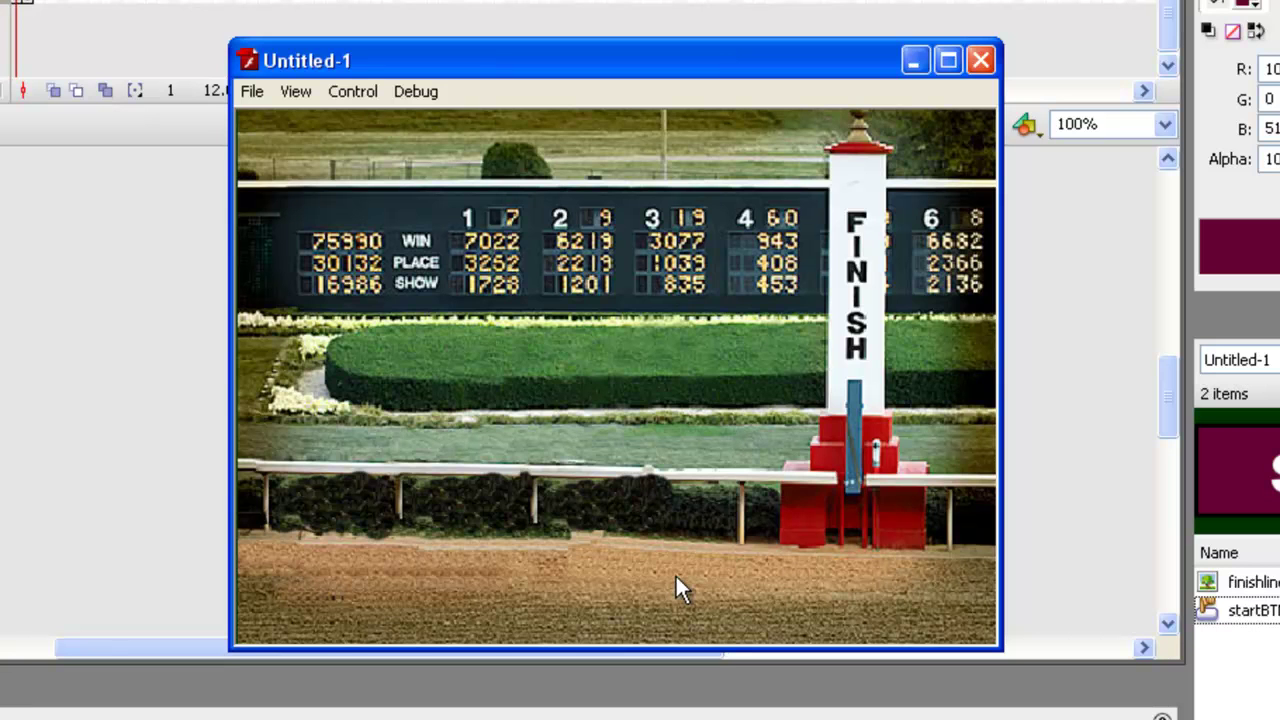
{"action": "left_click", "coordinate": [980, 64]}
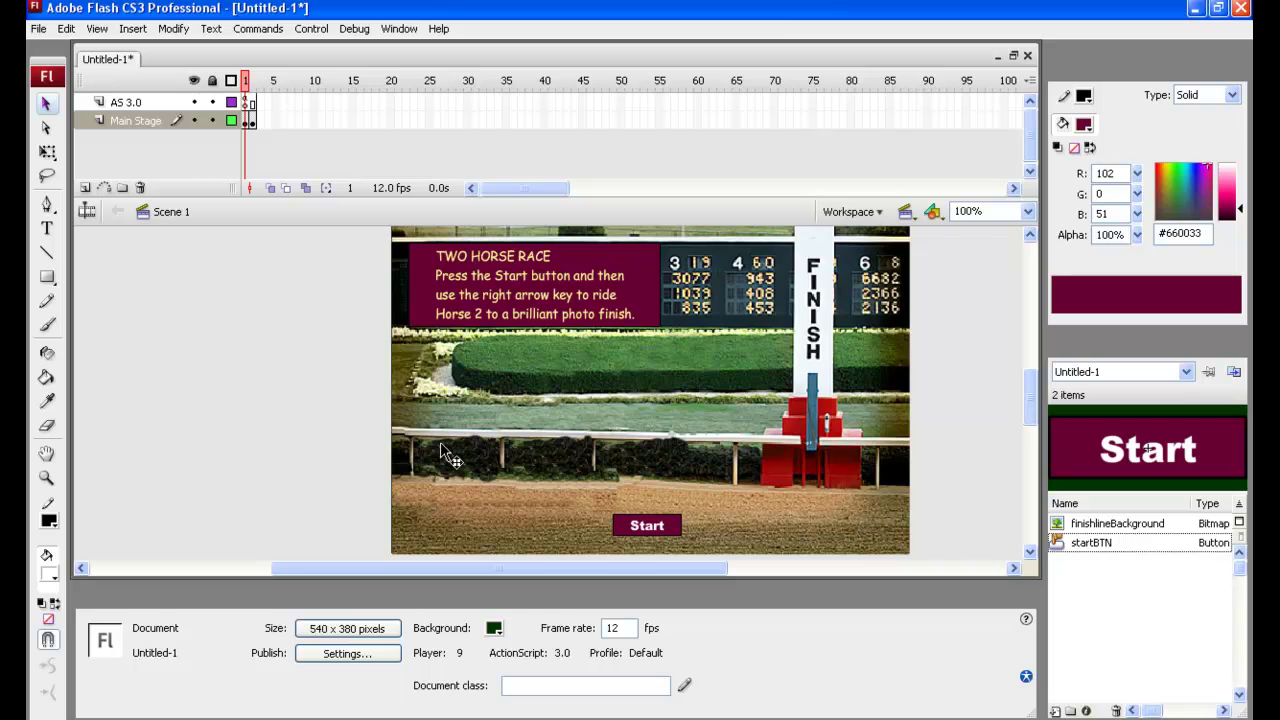
Step: Select the Start button on the stage to show its instance name startBTN
{"action": "left_click", "coordinate": [644, 525]}
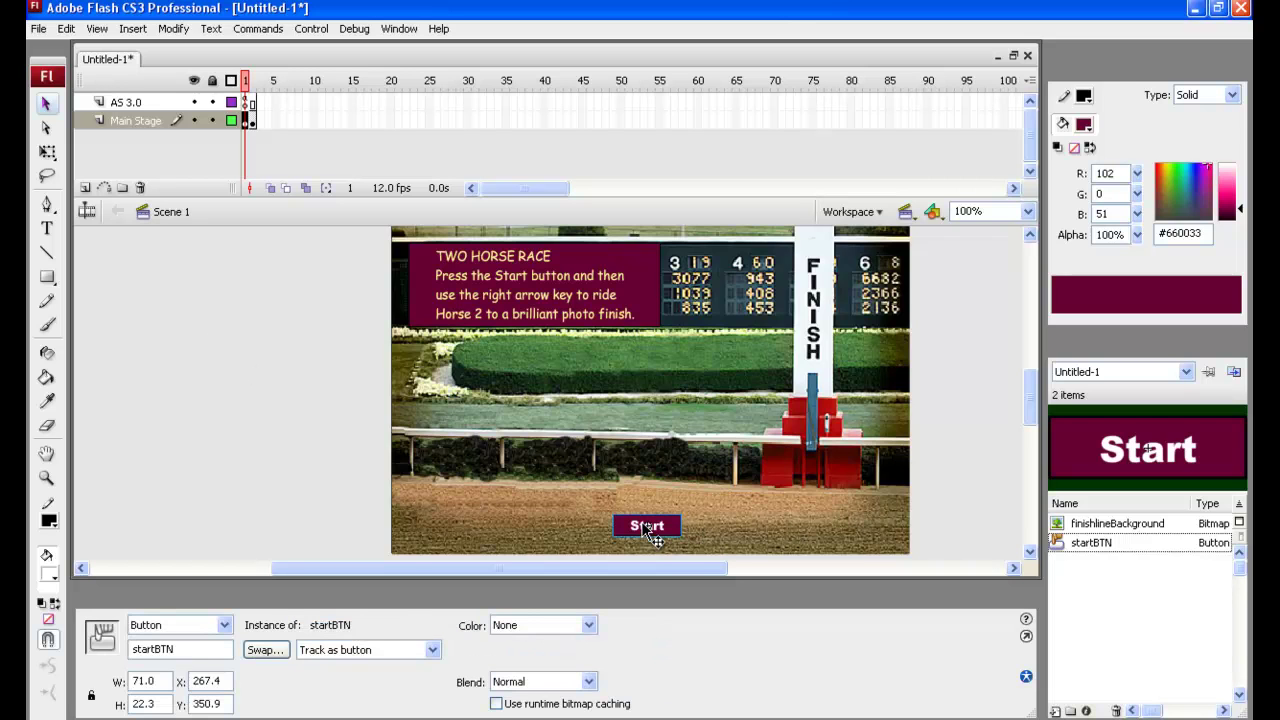